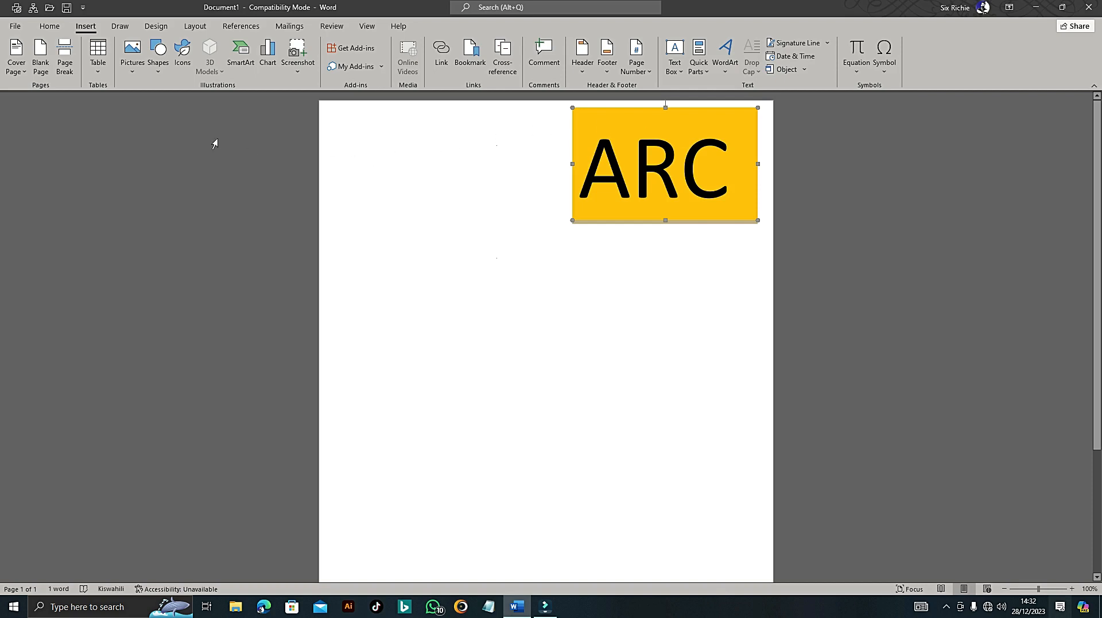
pyautogui.click(103, 74)
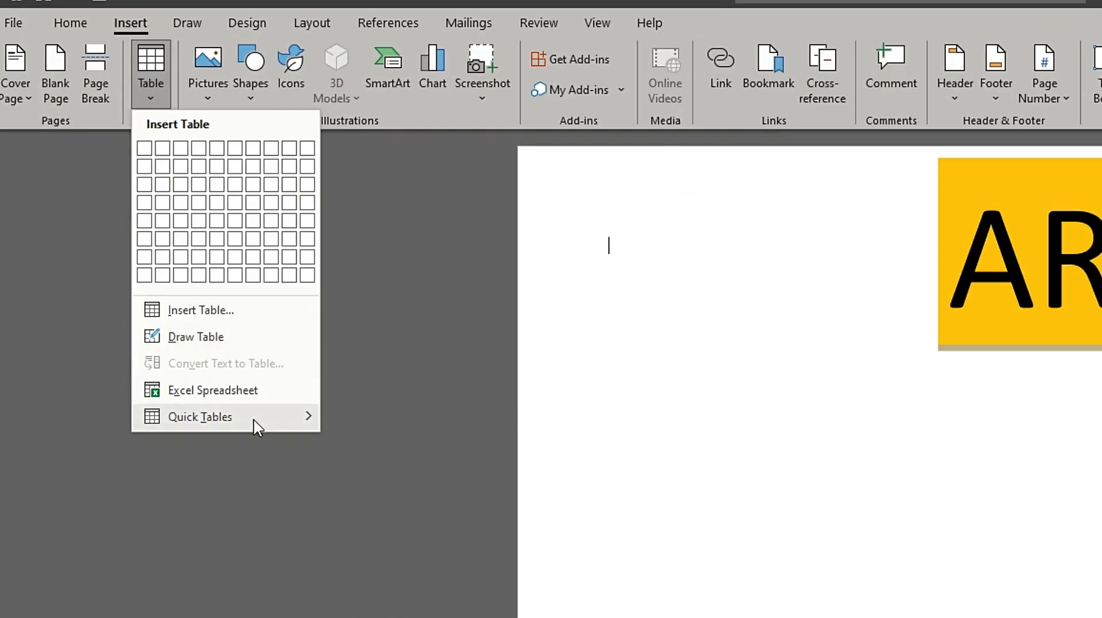
pyautogui.moveTo(161, 267)
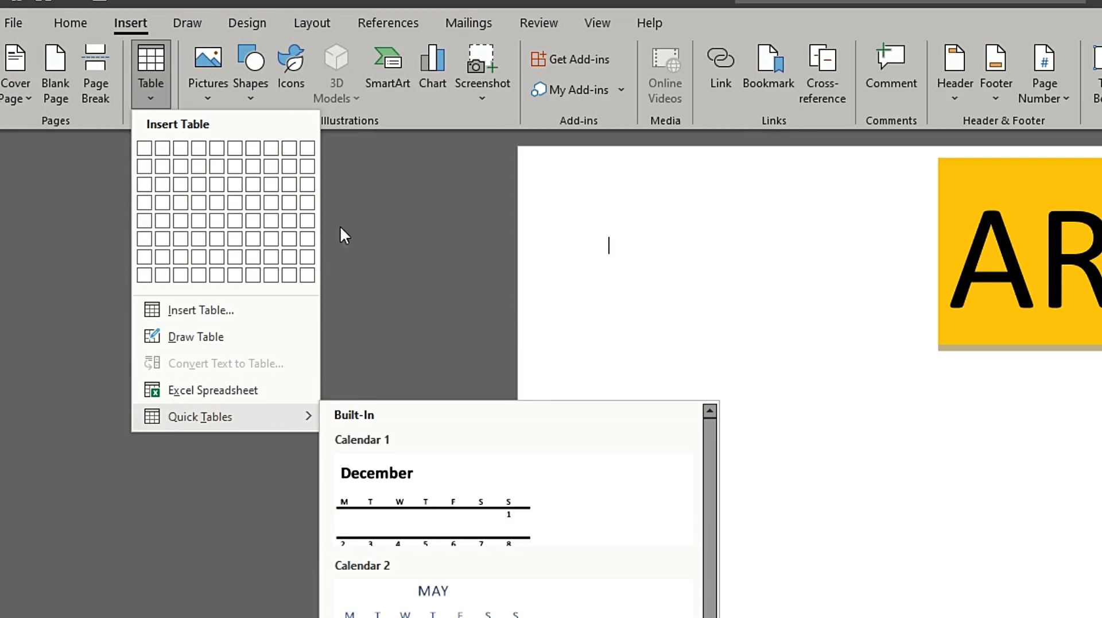
pyautogui.click(370, 181)
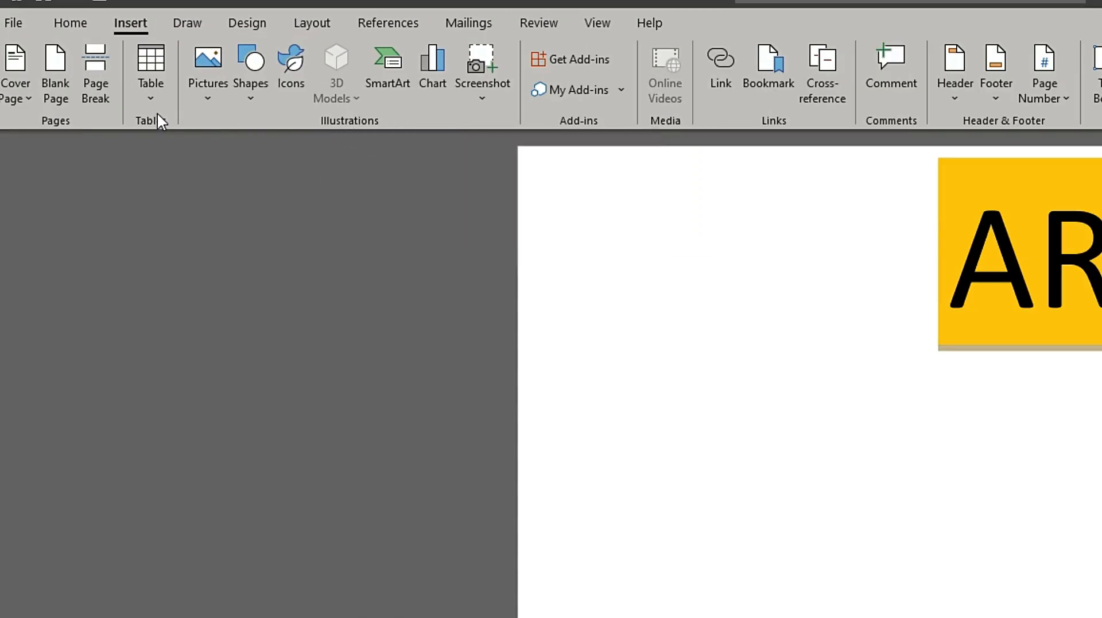
pyautogui.click(130, 23)
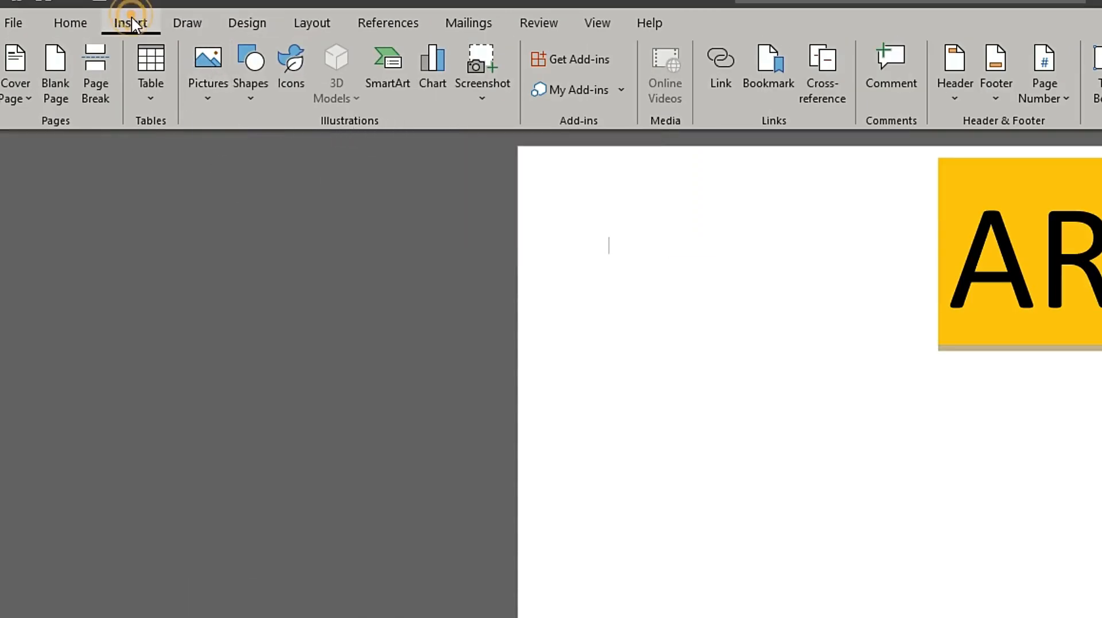
pyautogui.click(73, 22)
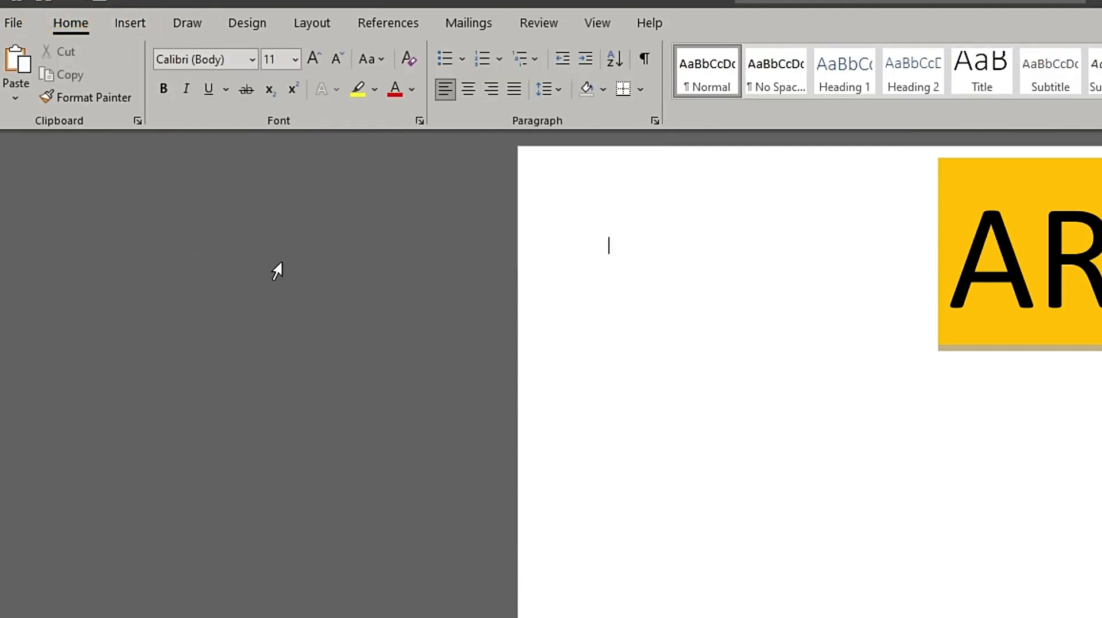
pyautogui.click(120, 23)
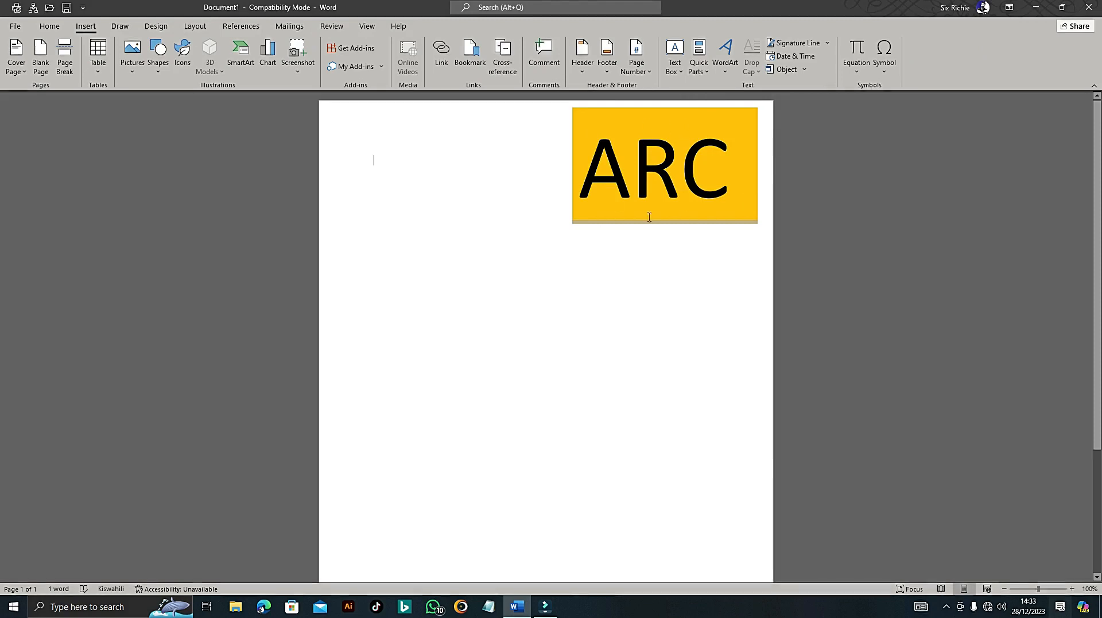
# - Delete the yellow ARC text box from the page
pyautogui.click(715, 109)
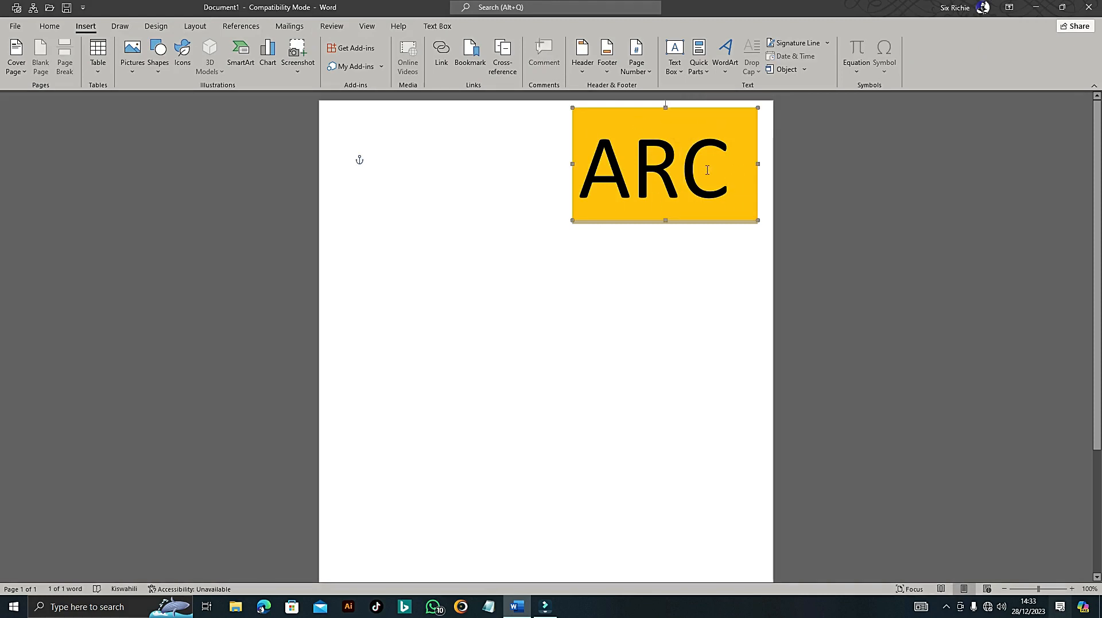
pyautogui.press('Delete')
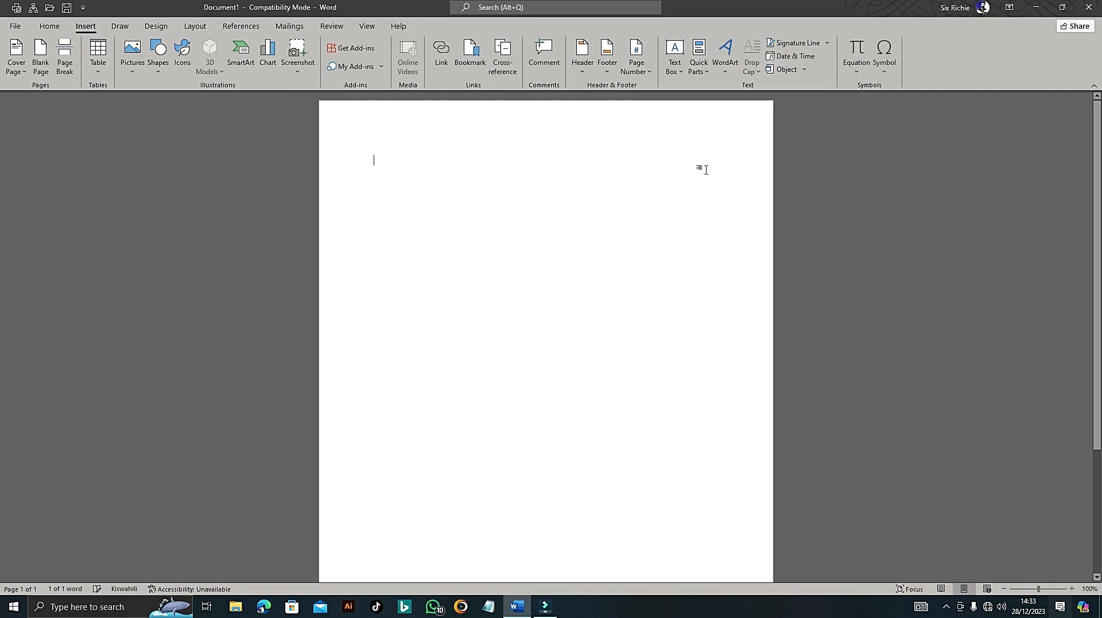
pyautogui.click(378, 134)
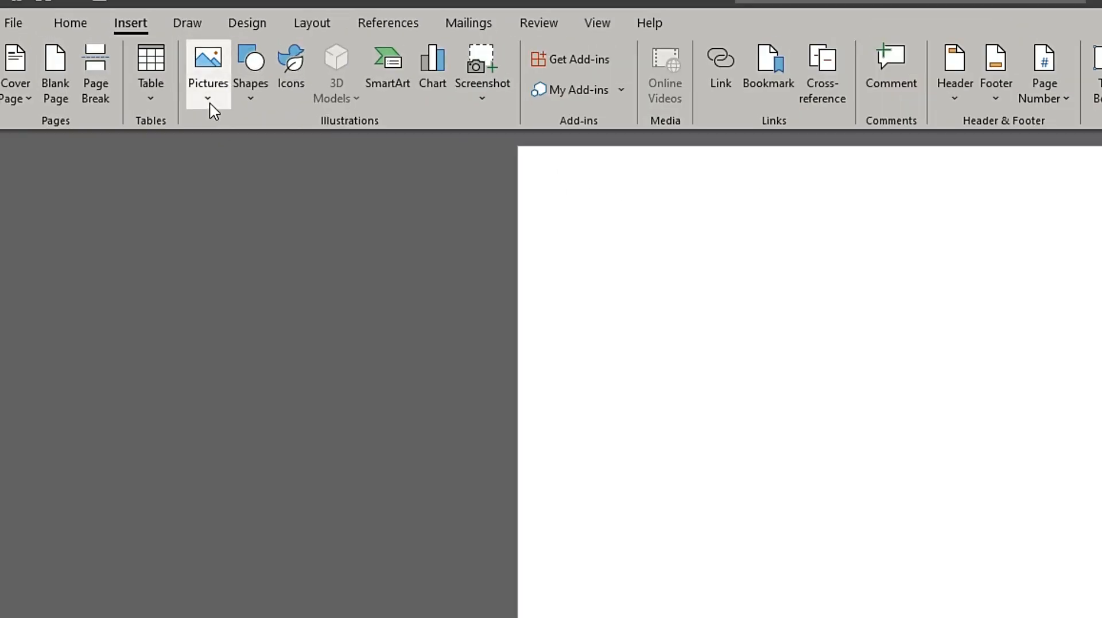
pyautogui.click(131, 72)
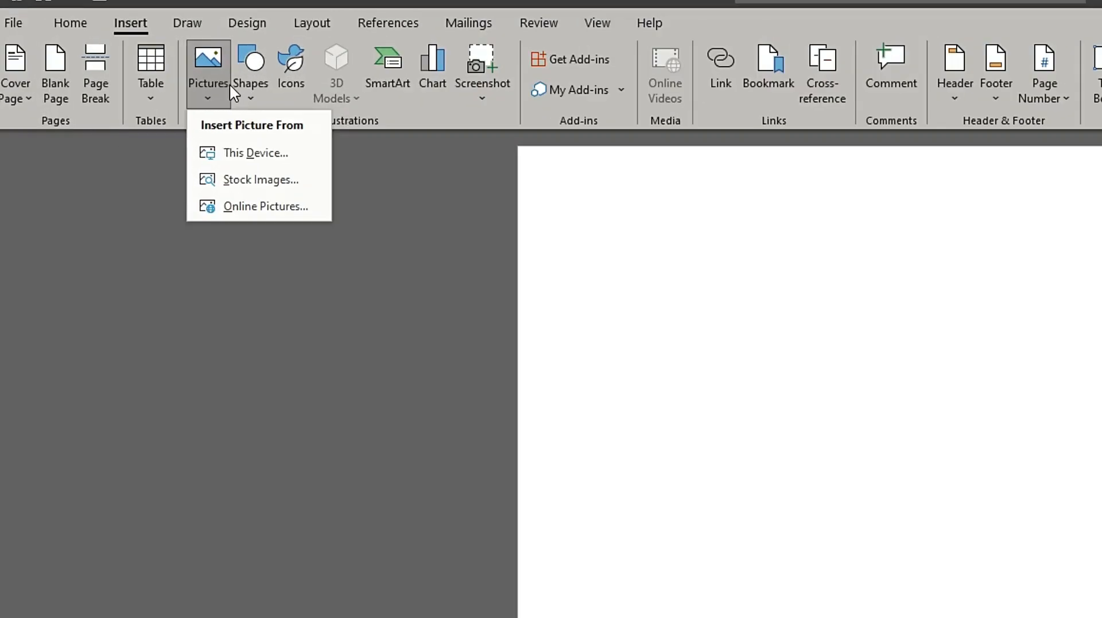
pyautogui.press('Escape')
pyautogui.click(400, 225)
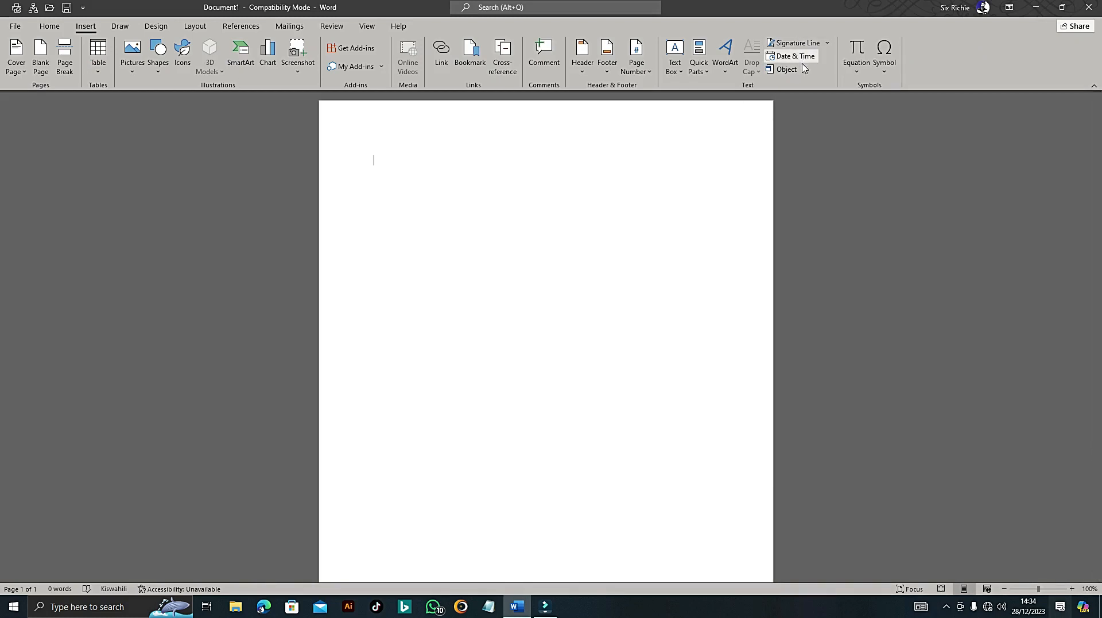
pyautogui.click(138, 74)
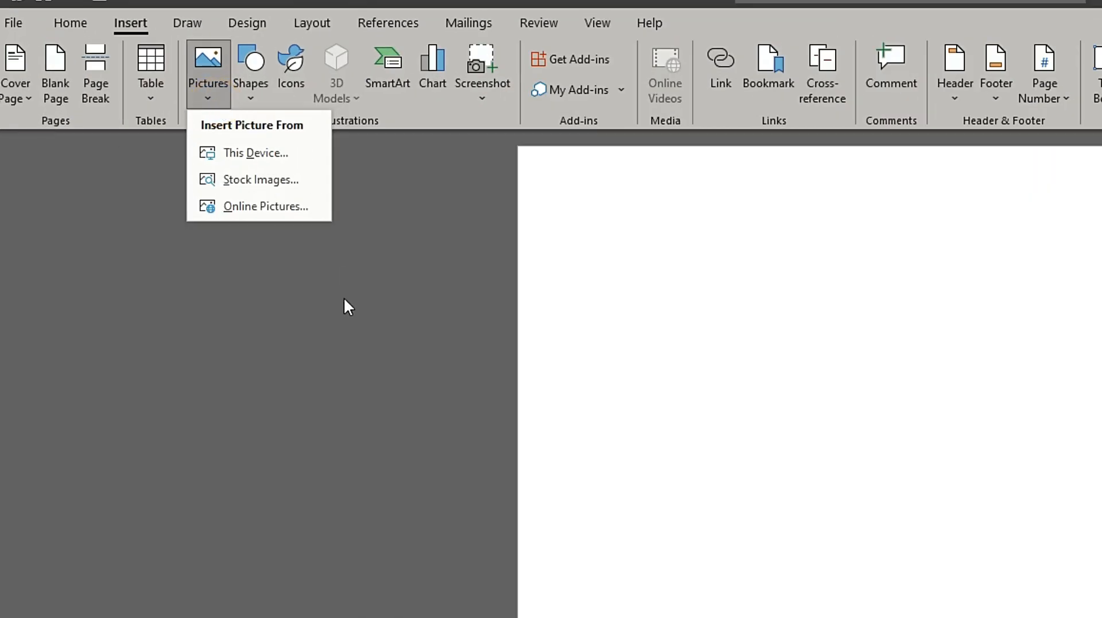
pyautogui.click(377, 240)
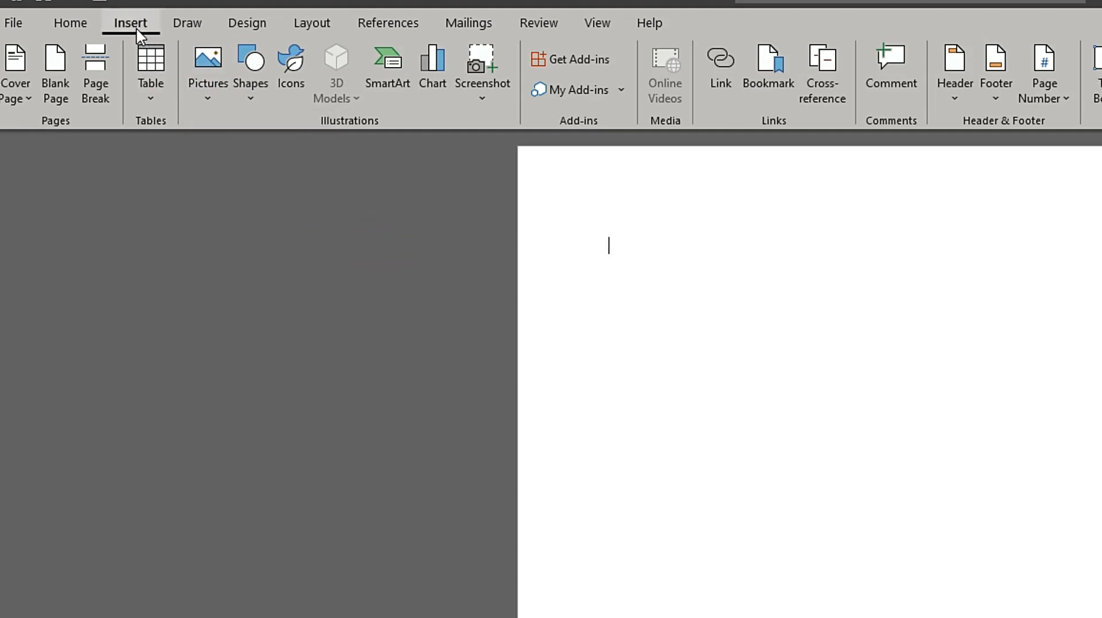
pyautogui.click(72, 21)
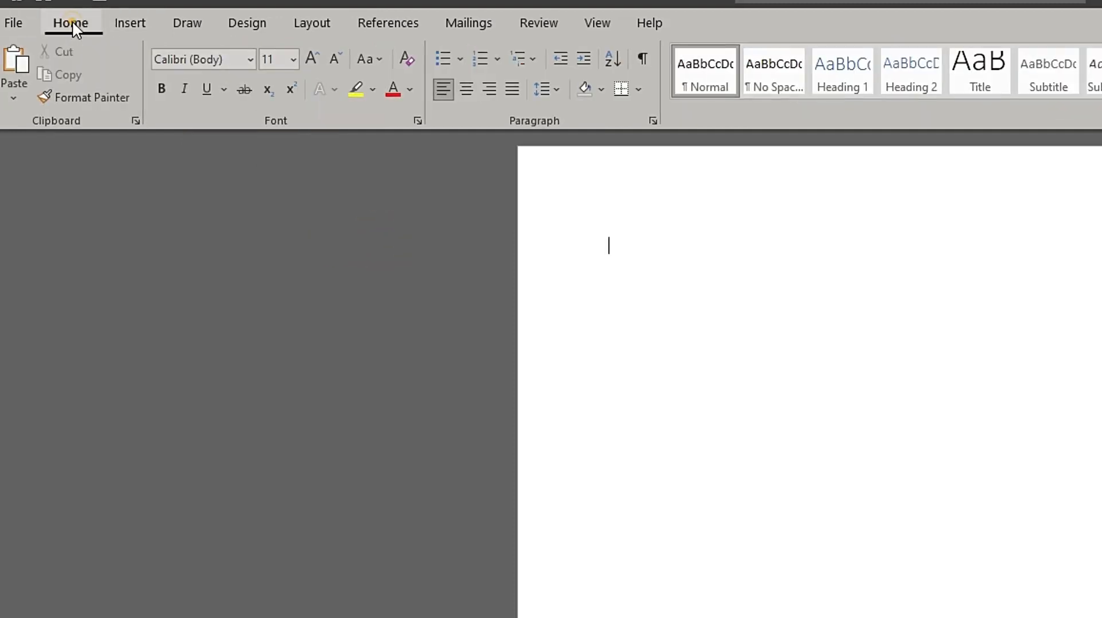
pyautogui.click(146, 19)
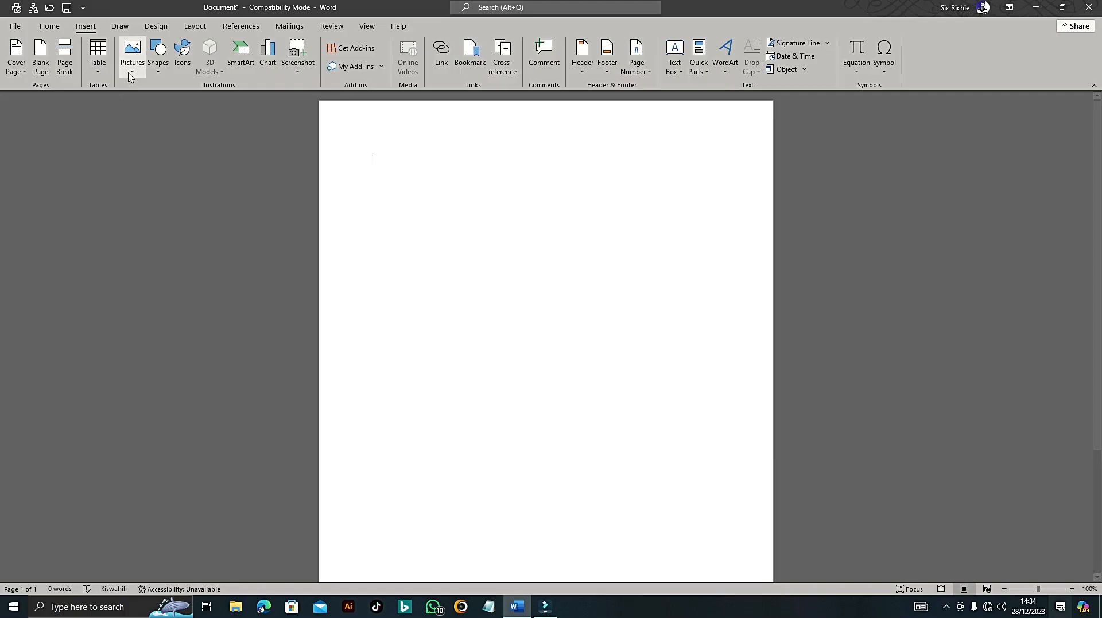
# - Insert the picture Afya-Club-Post-Back-Pain from this device's Pictures folder into the document without linking it
pyautogui.click(208, 86)
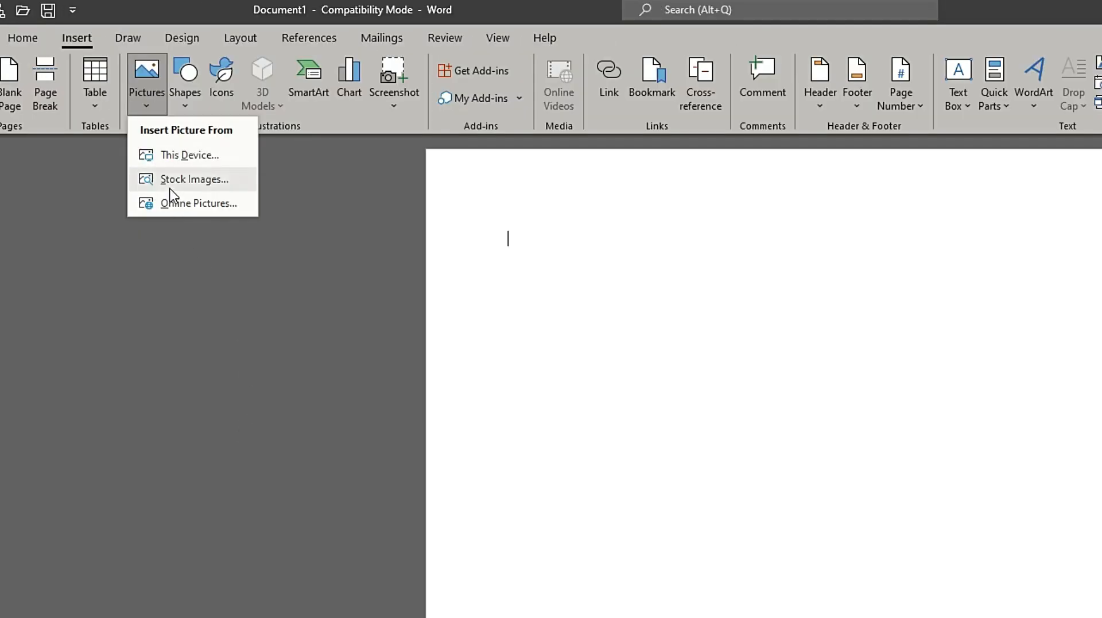
pyautogui.click(200, 157)
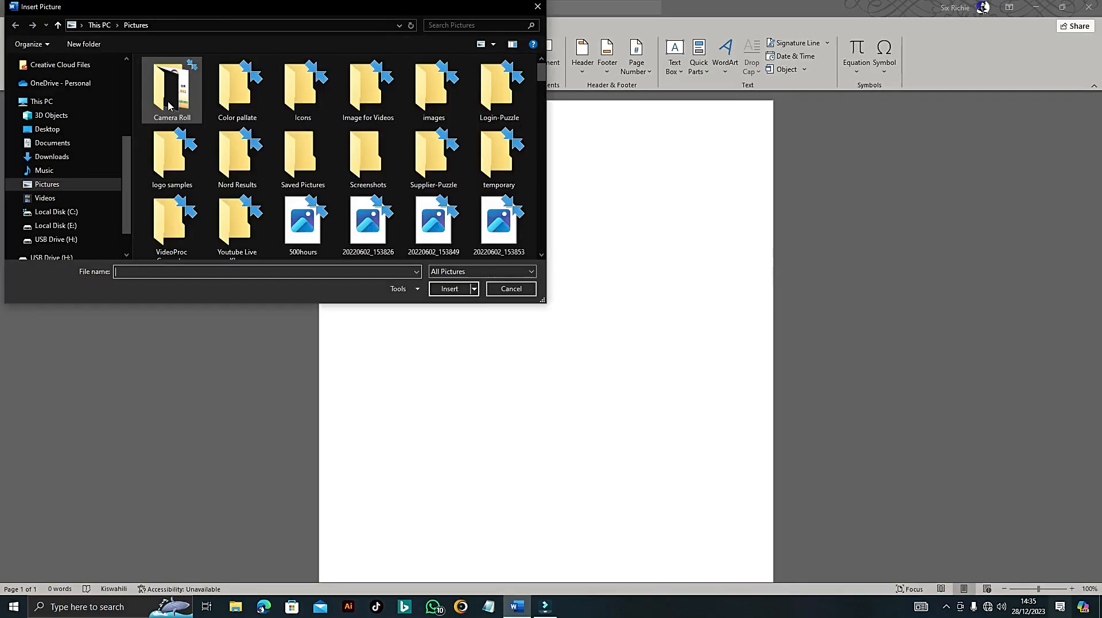
pyautogui.moveTo(209, 7); pyautogui.dragTo(457, 119)
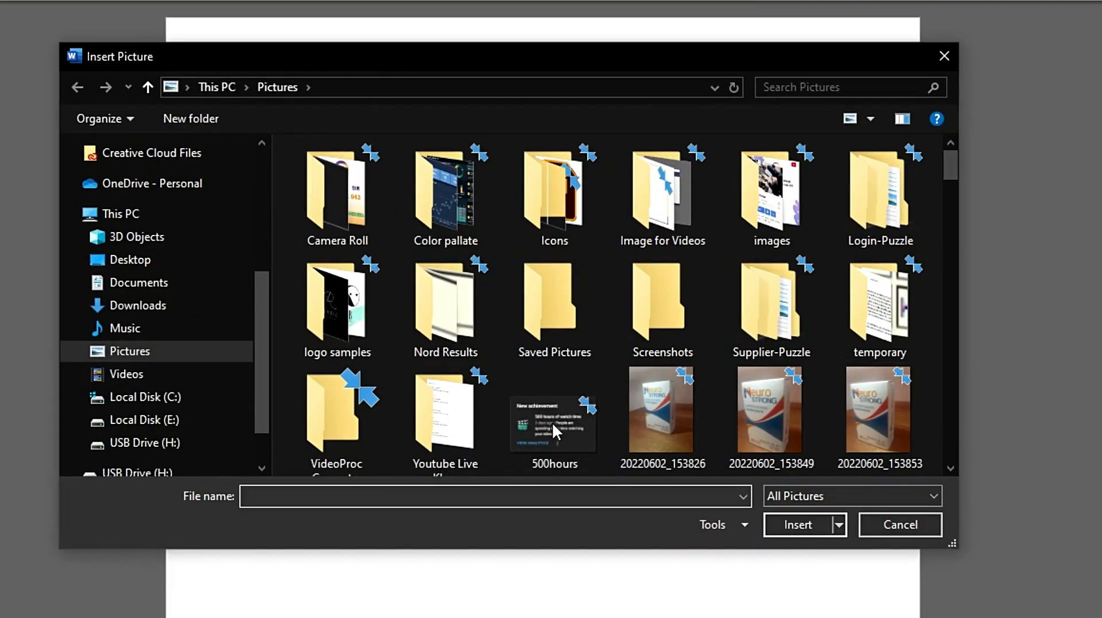
pyautogui.scroll(-1, 551, 305)
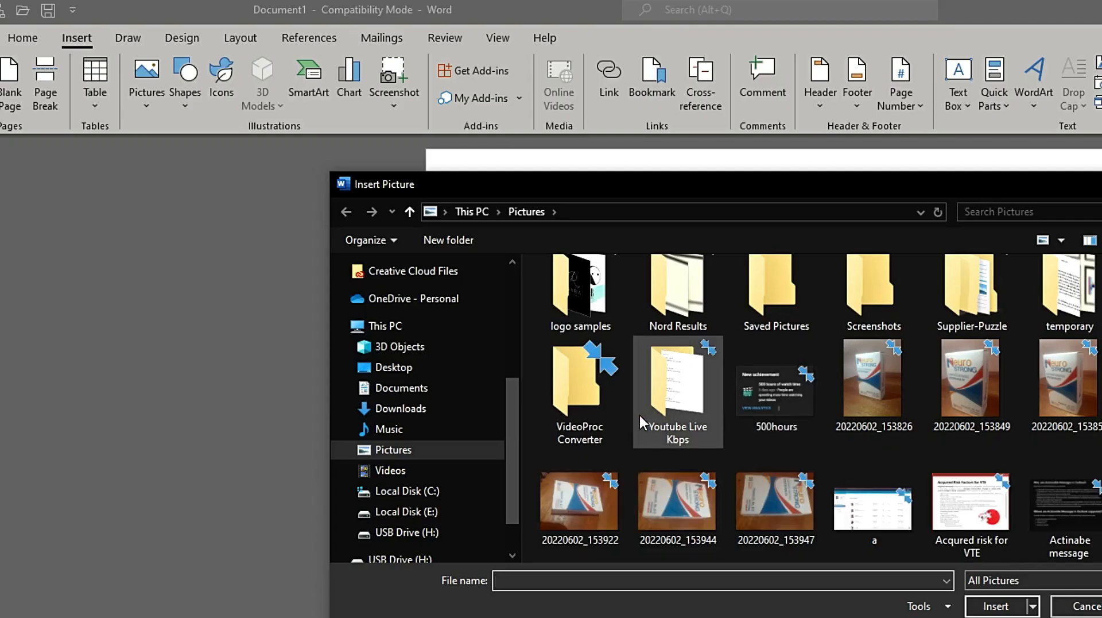
pyautogui.scroll(-2, 639, 412)
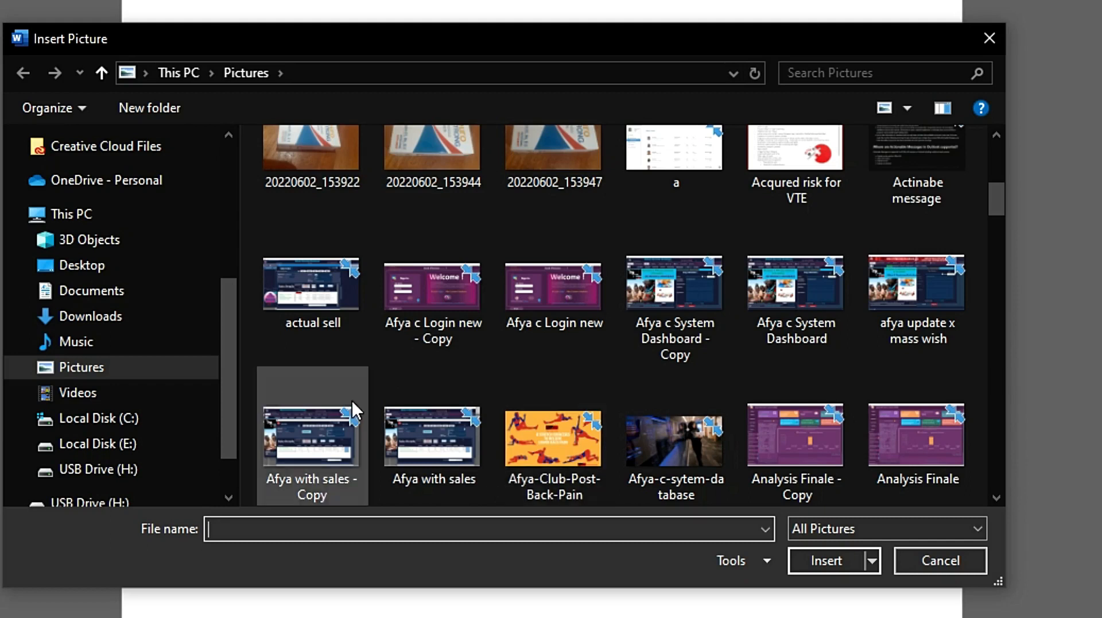
pyautogui.click(550, 442)
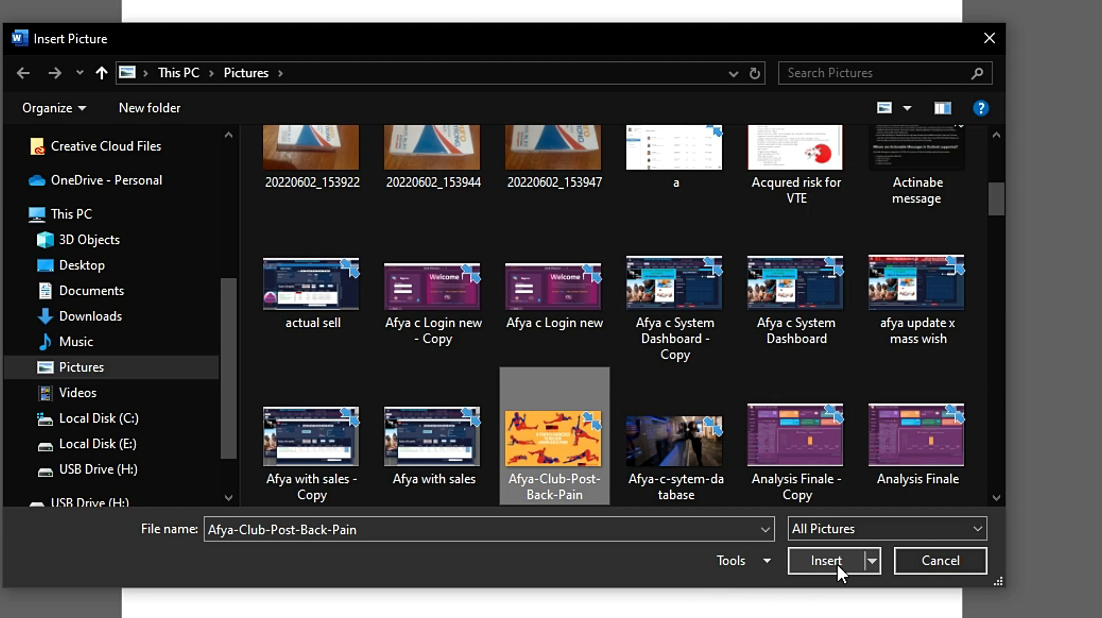
pyautogui.click(877, 560)
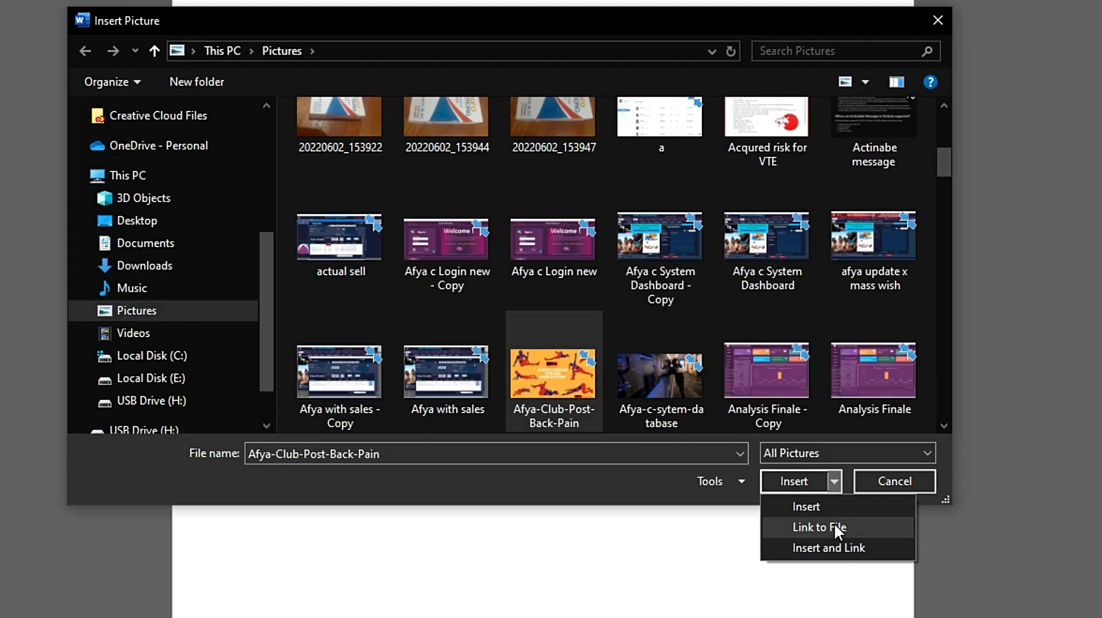
pyautogui.click(810, 506)
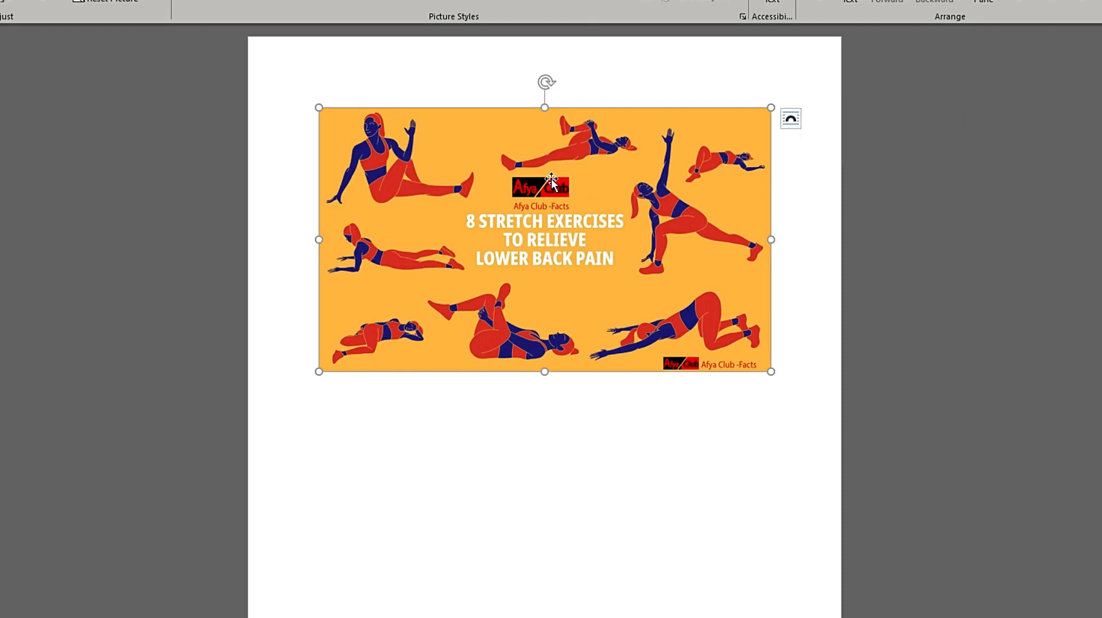
# - Set the inserted picture's layout to Square text wrapping and deselect it
pyautogui.click(791, 118)
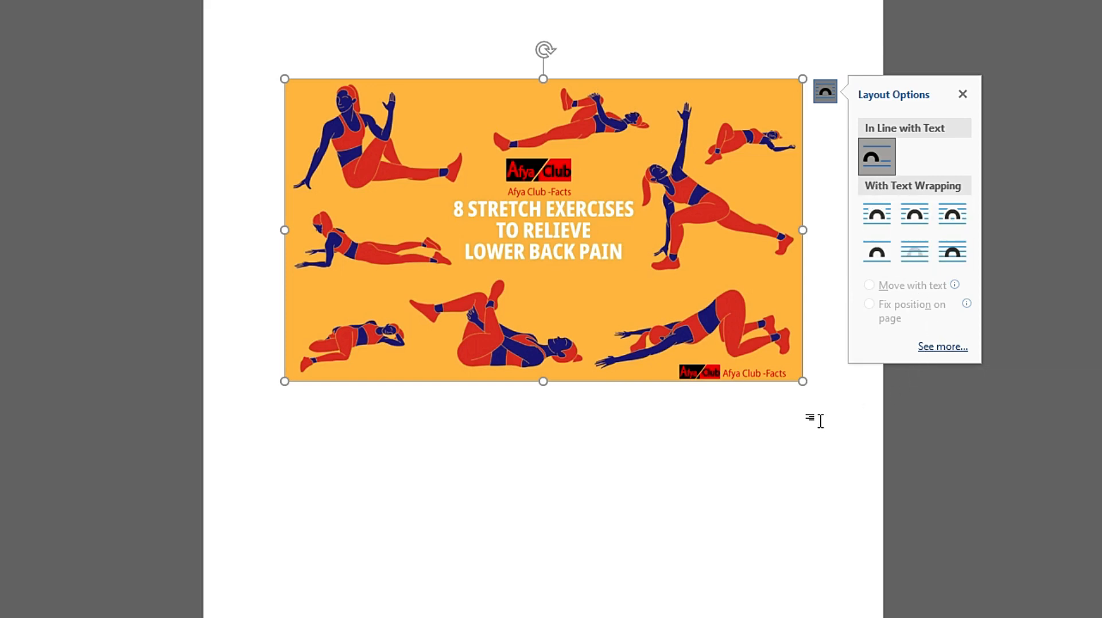
pyautogui.click(877, 213)
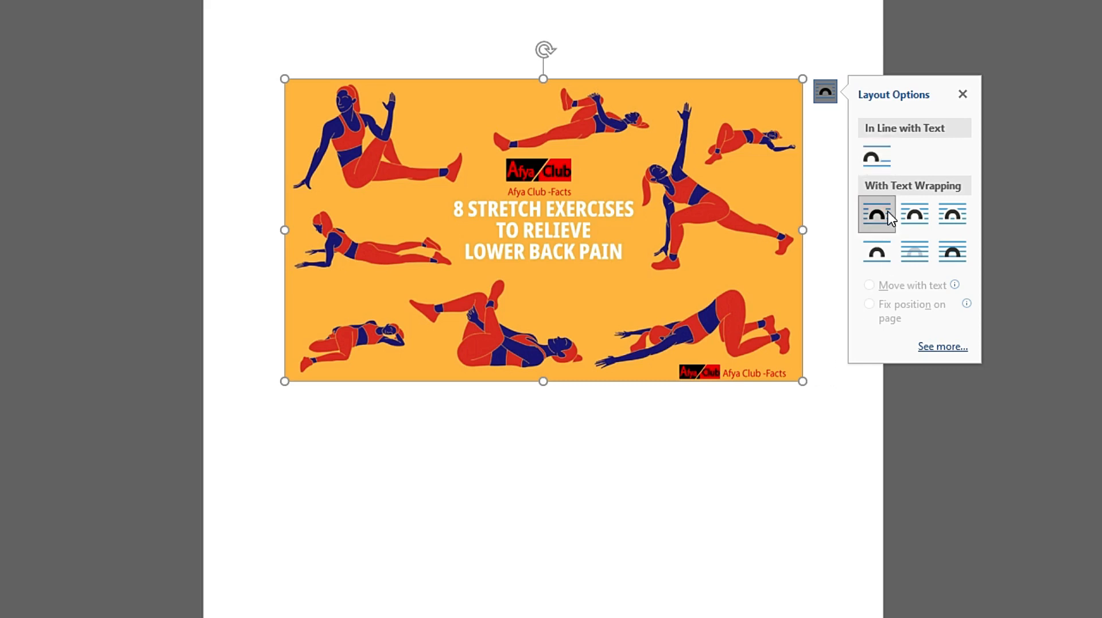
pyautogui.click(427, 35)
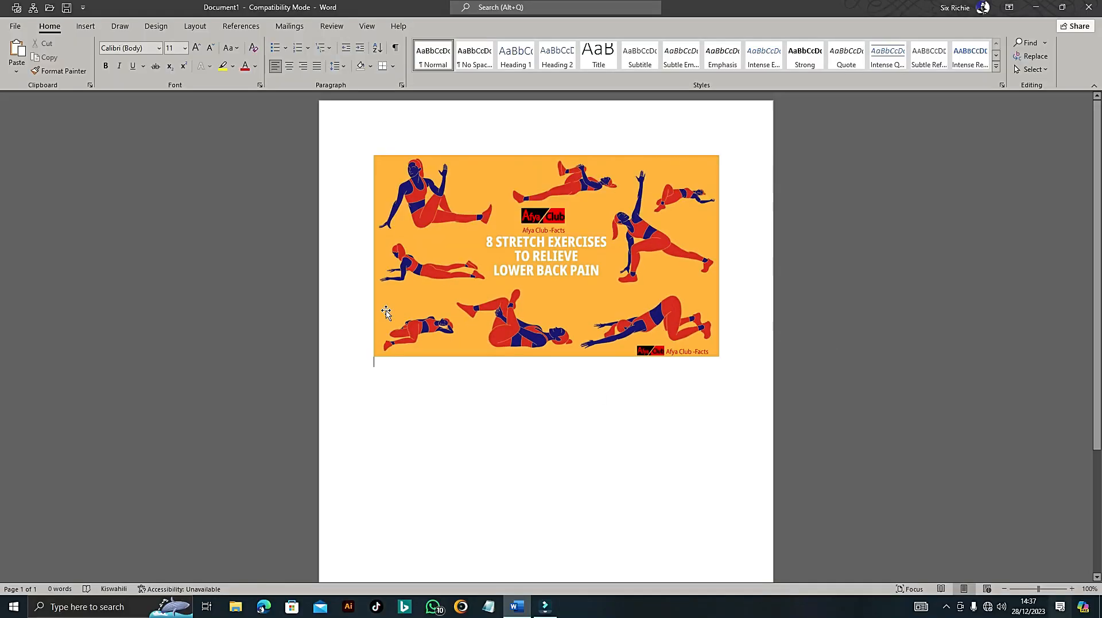
# - Enter the sample text "fgfgfgffhghgh" in the paragraph below the picture
pyautogui.write('fgfgfgff')
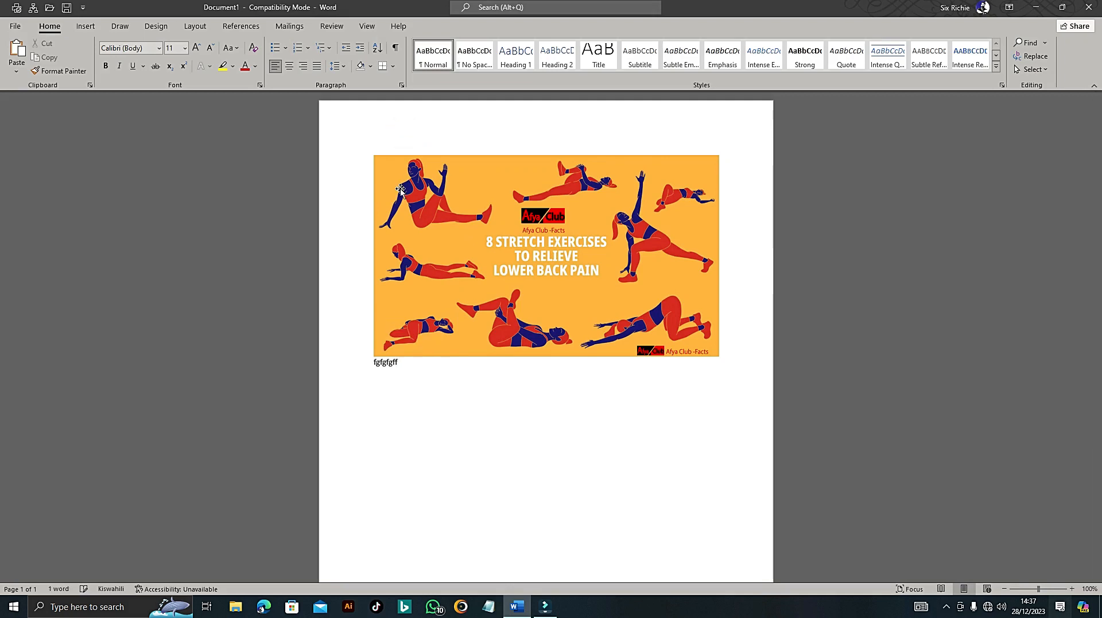
pyautogui.write('hghgh')
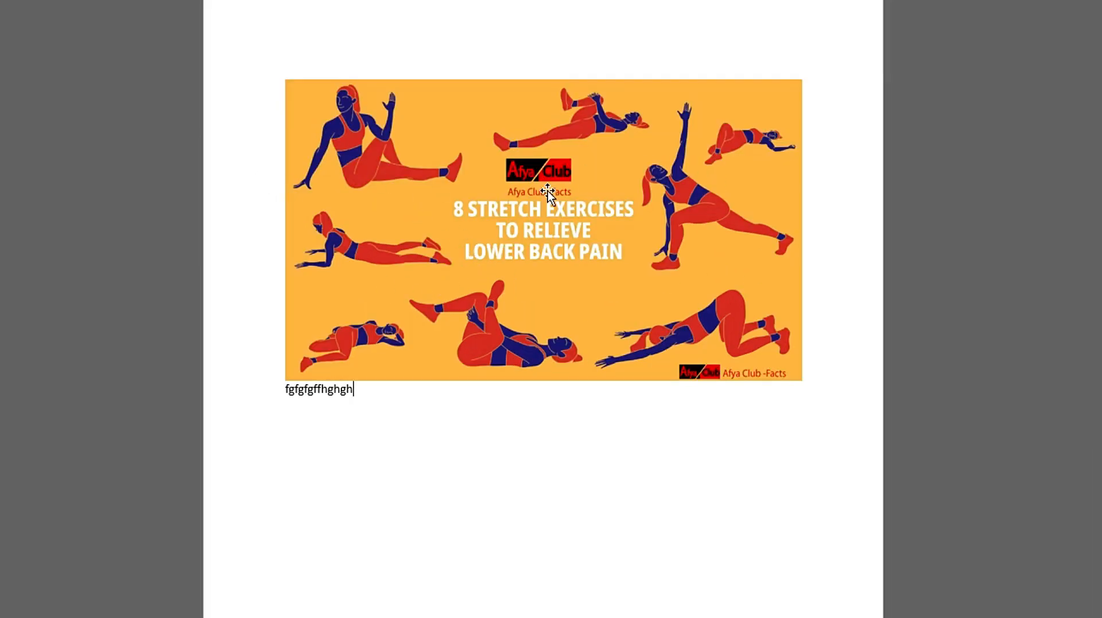
pyautogui.click(646, 220)
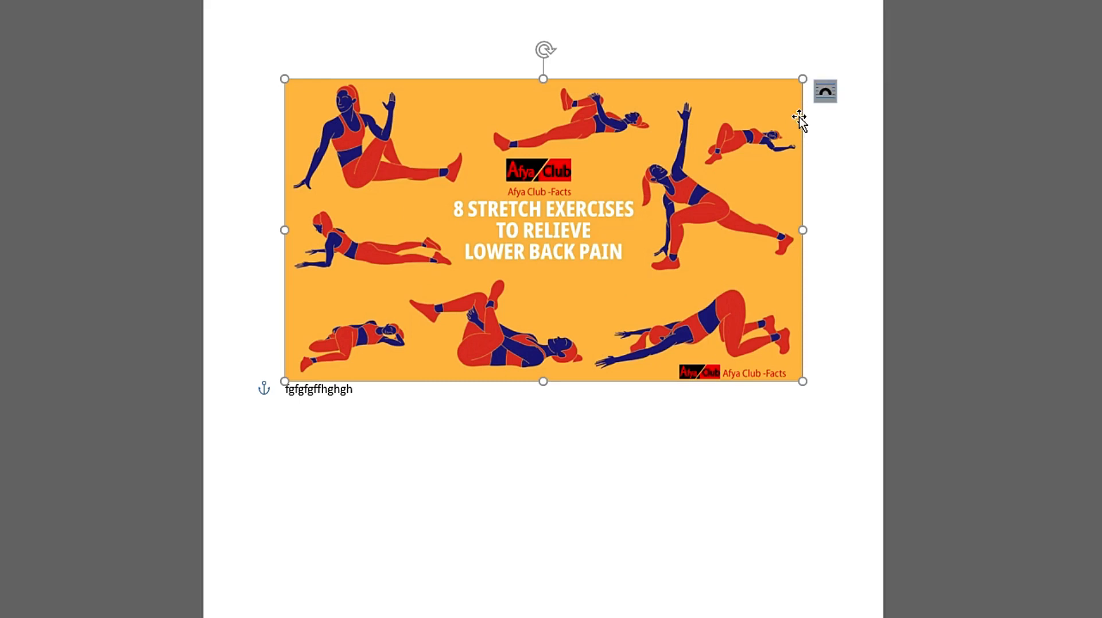
pyautogui.click(498, 30)
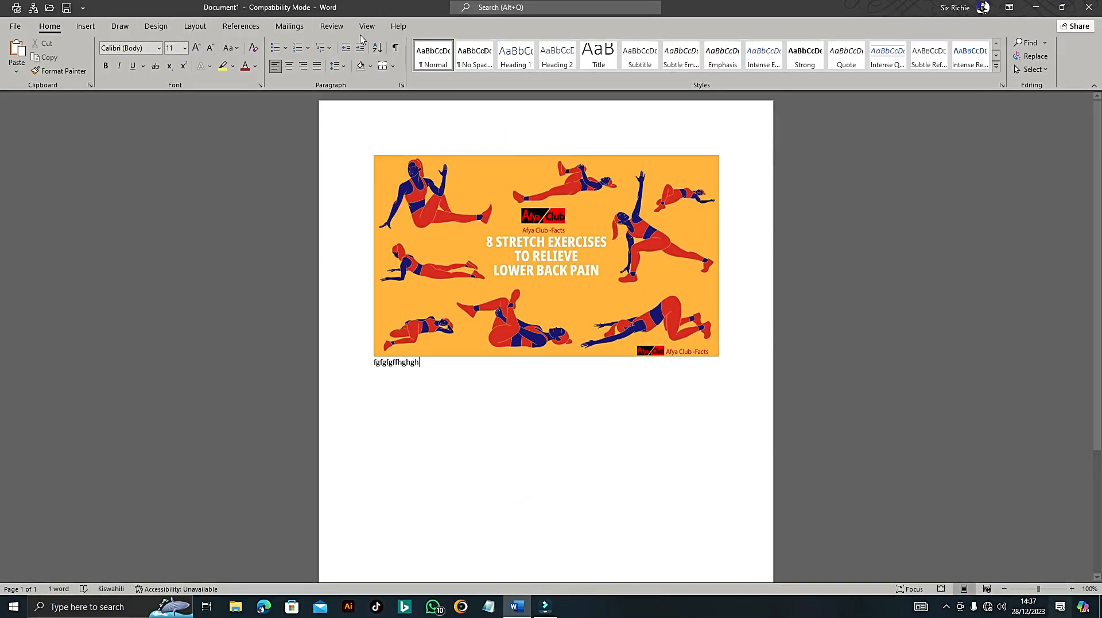
# - Remove the picture's background, marking an area to keep beside the title toward the standing stretch figure, keep the changes and deselect the picture
pyautogui.click(591, 245)
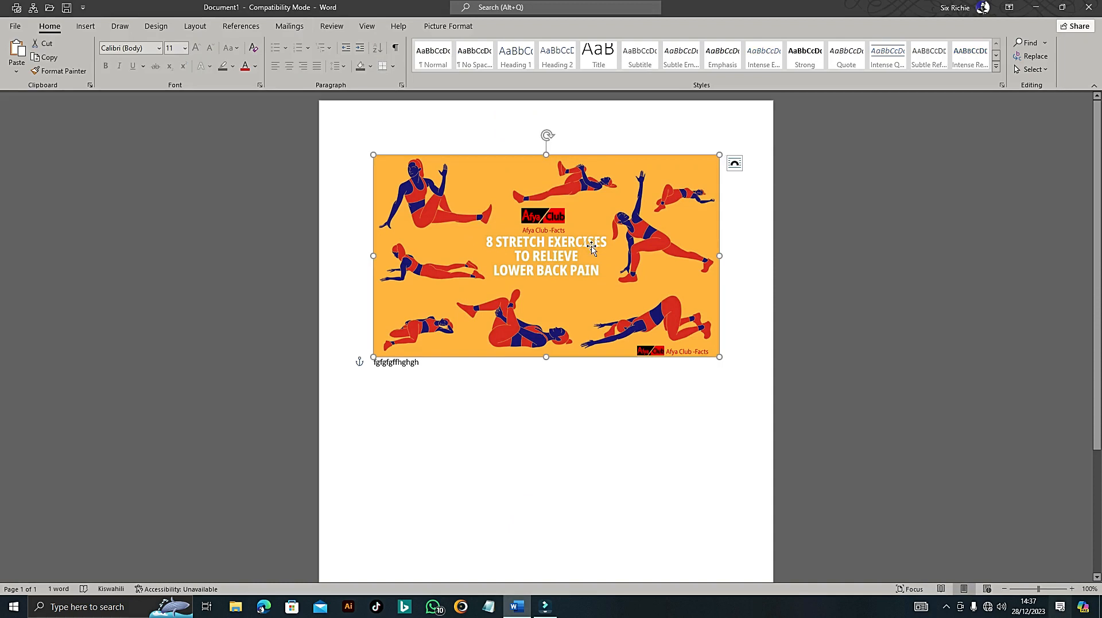
pyautogui.click(442, 27)
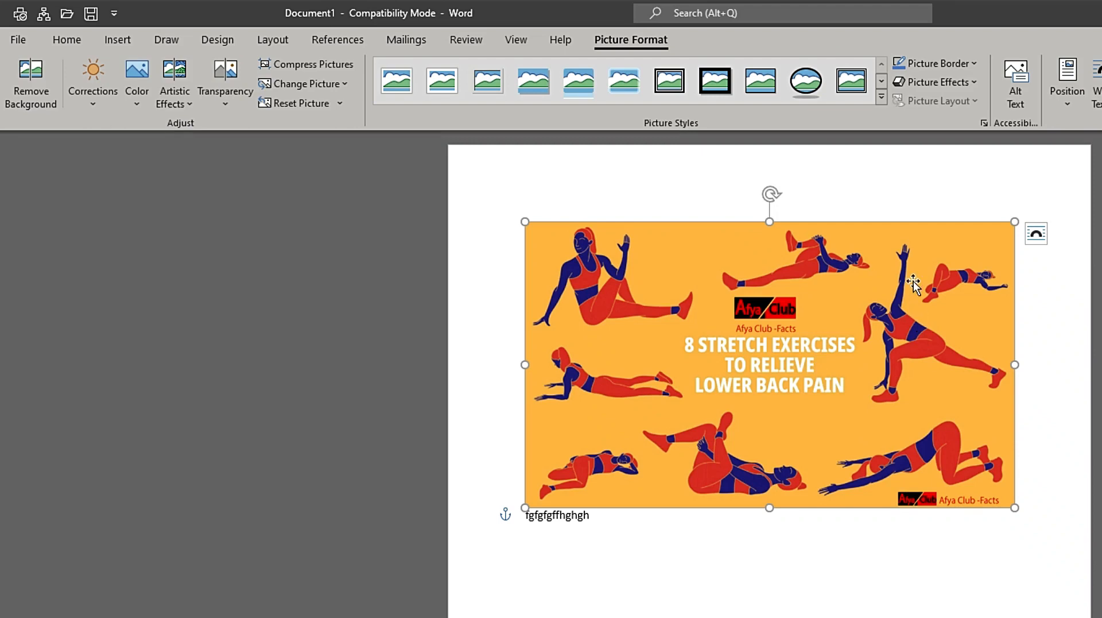
pyautogui.click(34, 86)
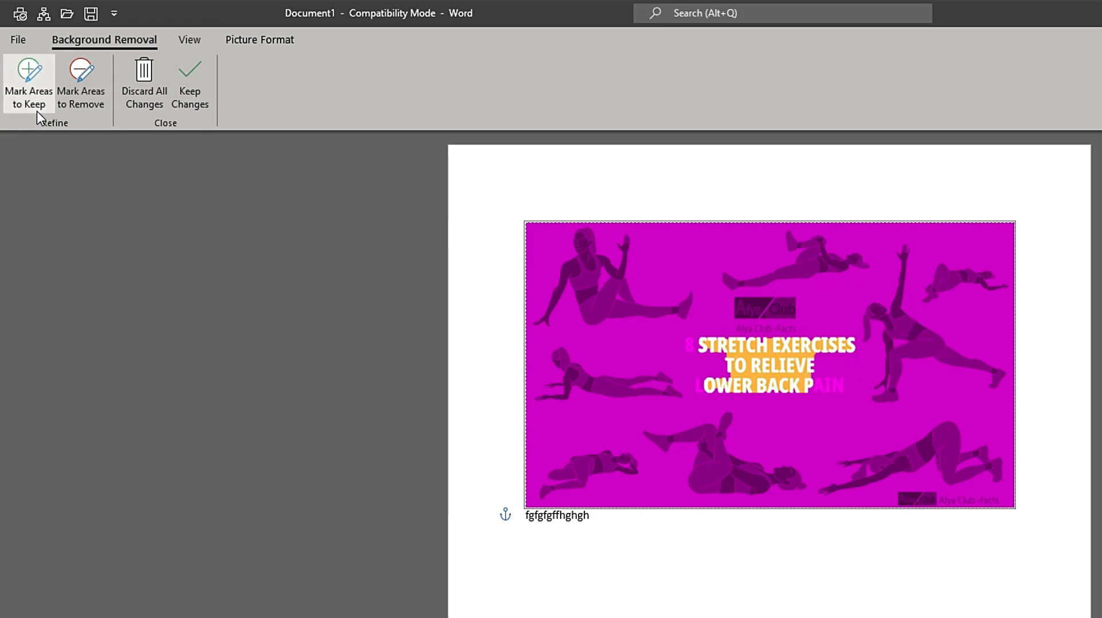
pyautogui.click(28, 81)
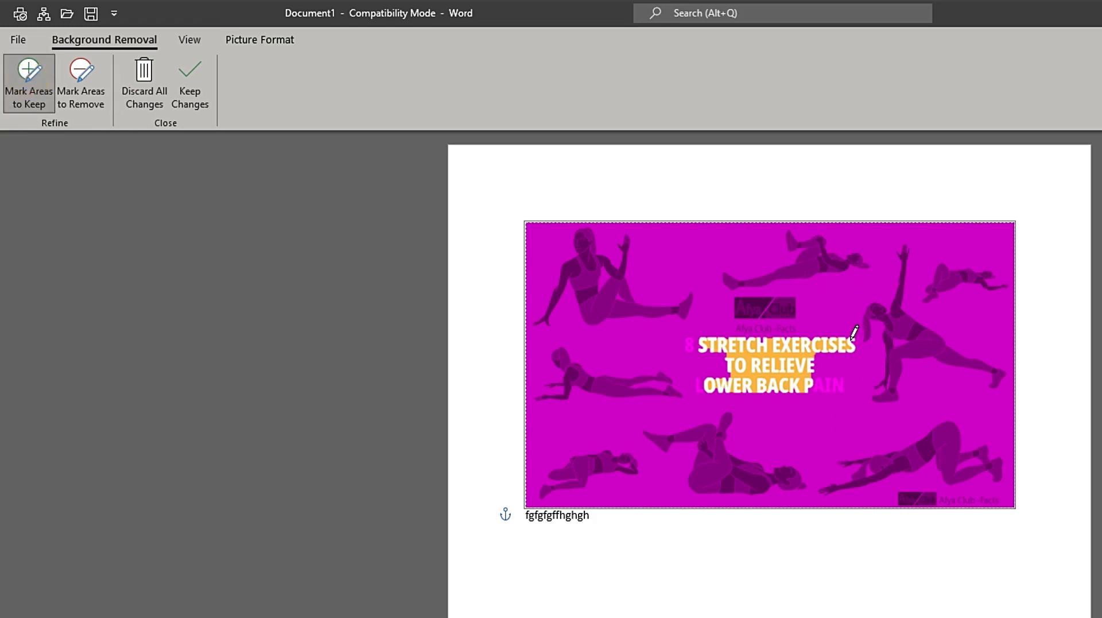
pyautogui.moveTo(852, 340)
pyautogui.mouseDown()
pyautogui.moveTo(858, 328)
pyautogui.moveTo(876, 333)
pyautogui.moveTo(868, 341)
pyautogui.moveTo(868, 295)
pyautogui.moveTo(890, 290)
pyautogui.moveTo(901, 234)
pyautogui.moveTo(911, 304)
pyautogui.moveTo(1003, 348)
pyautogui.moveTo(1013, 386)
pyautogui.moveTo(921, 356)
pyautogui.mouseUp()
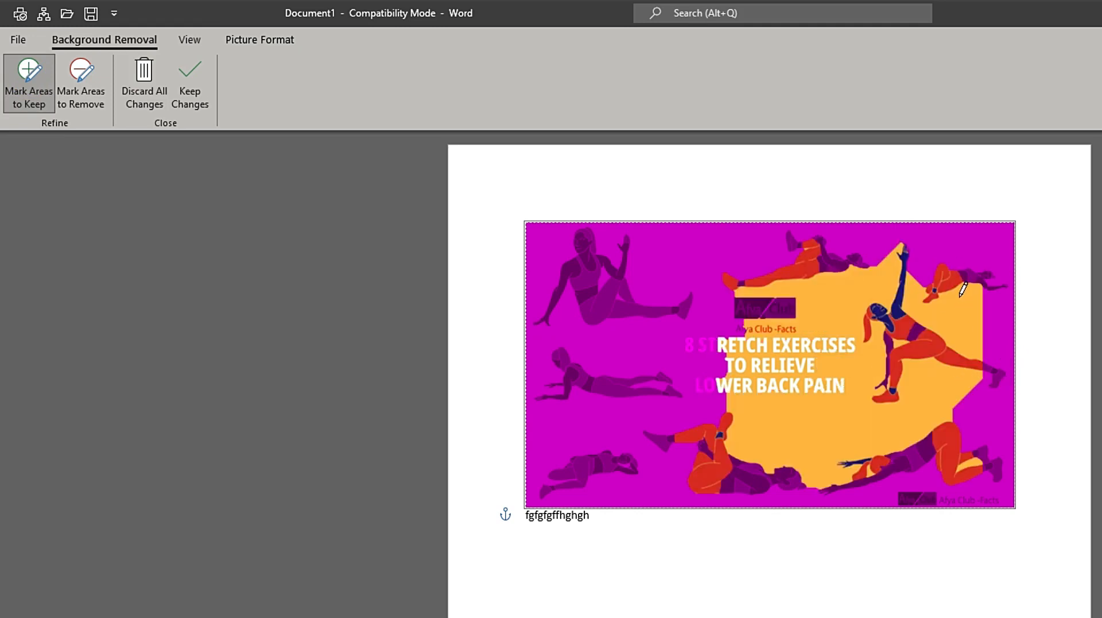
pyautogui.click(189, 80)
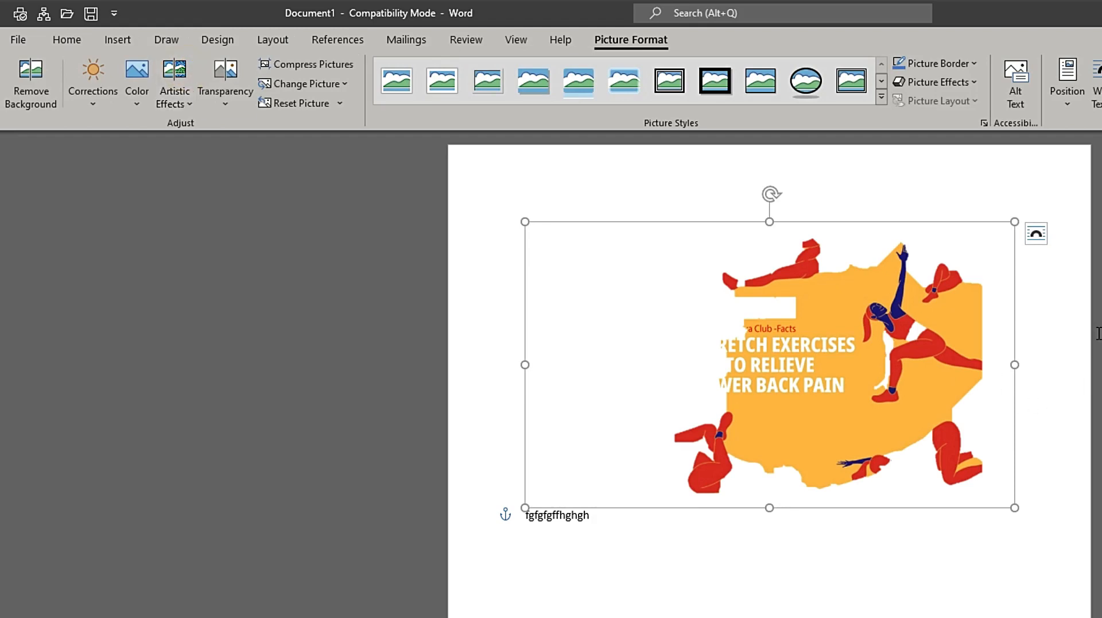
pyautogui.click(916, 589)
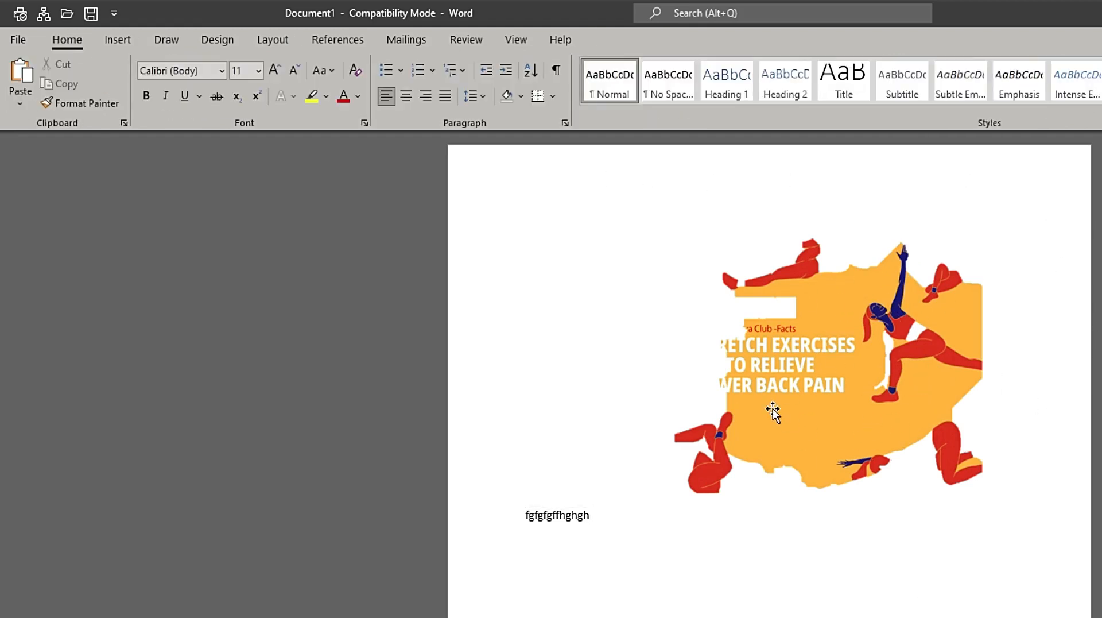
# - Undo the background removal and open the picture's Sharpen/Soften and Brightness/Contrast correction presets
pyautogui.doubleClick(814, 452)
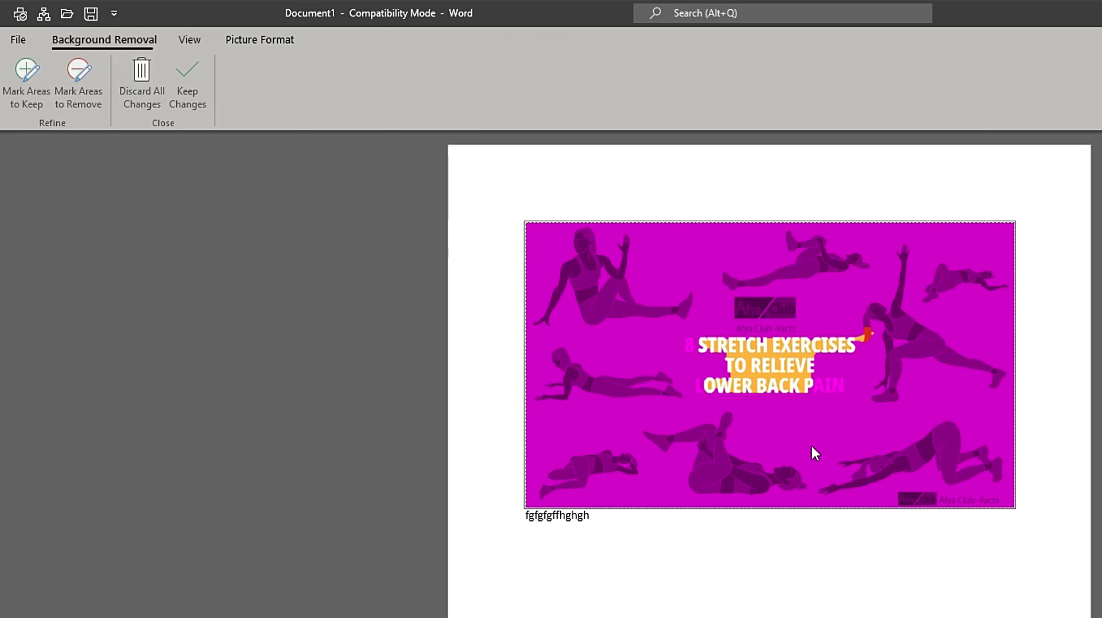
pyautogui.press('Escape')
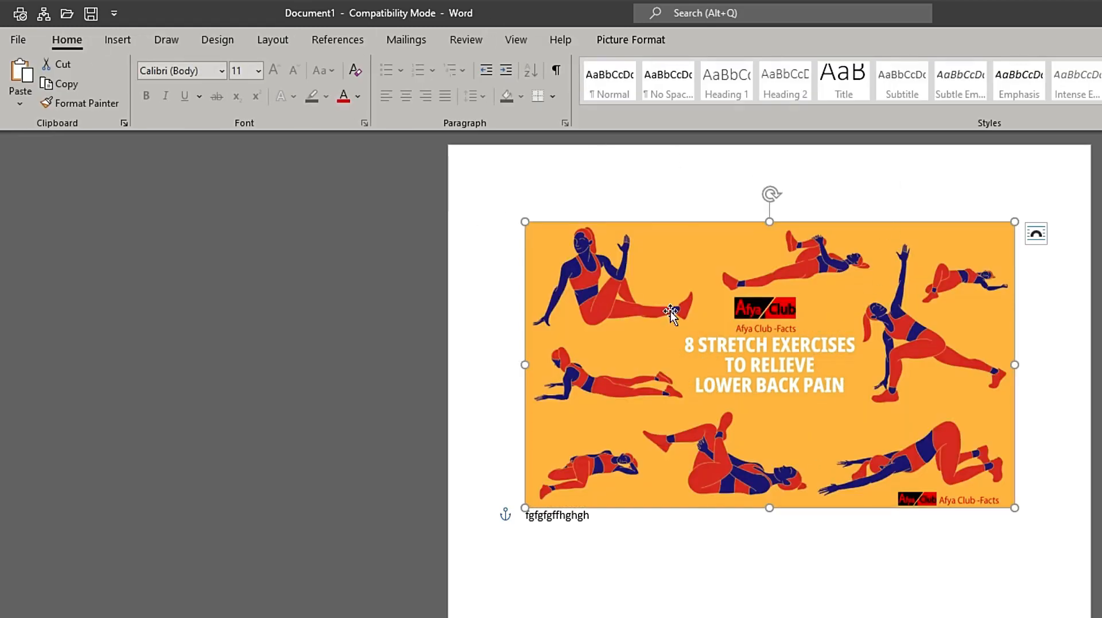
pyautogui.click(640, 40)
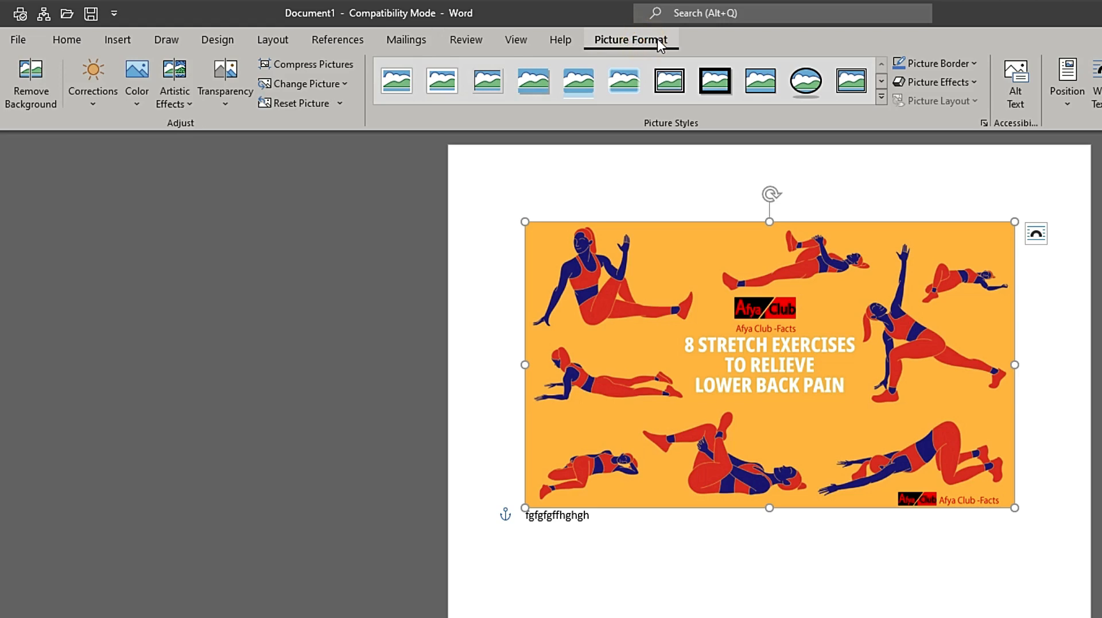
pyautogui.click(101, 105)
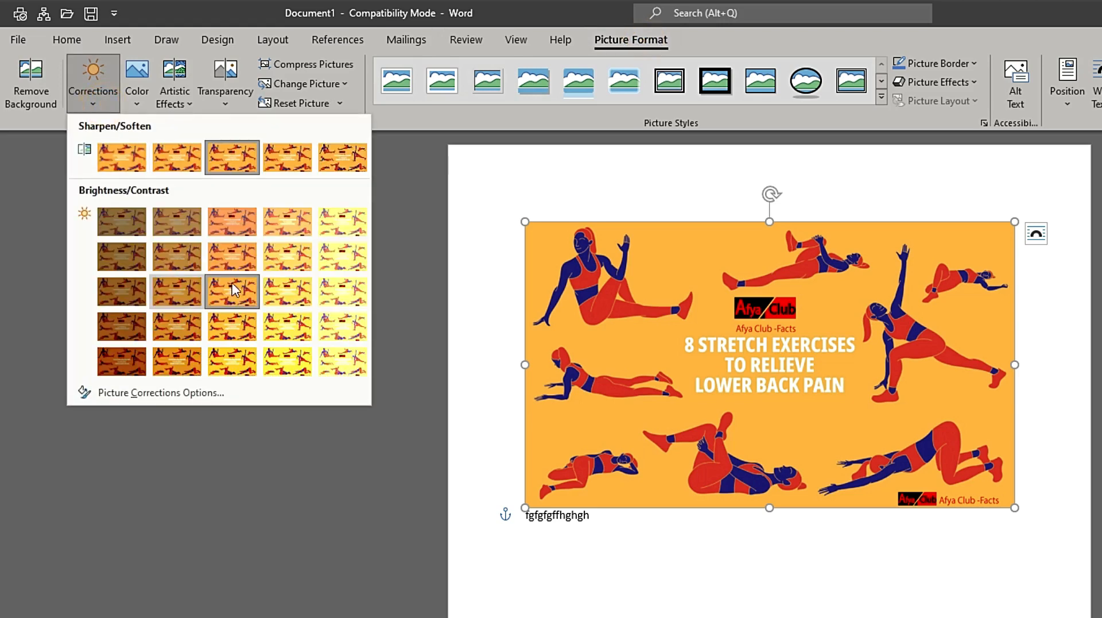
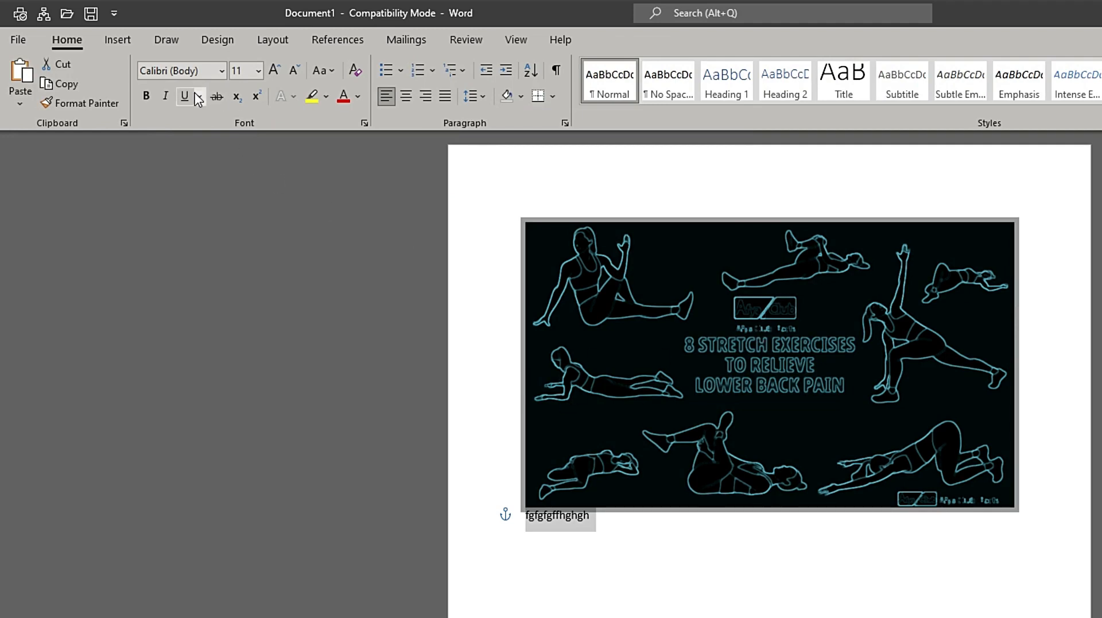
# - Open the transparency options for the dark outlined picture and try adjusting its transparency level
pyautogui.click(749, 267)
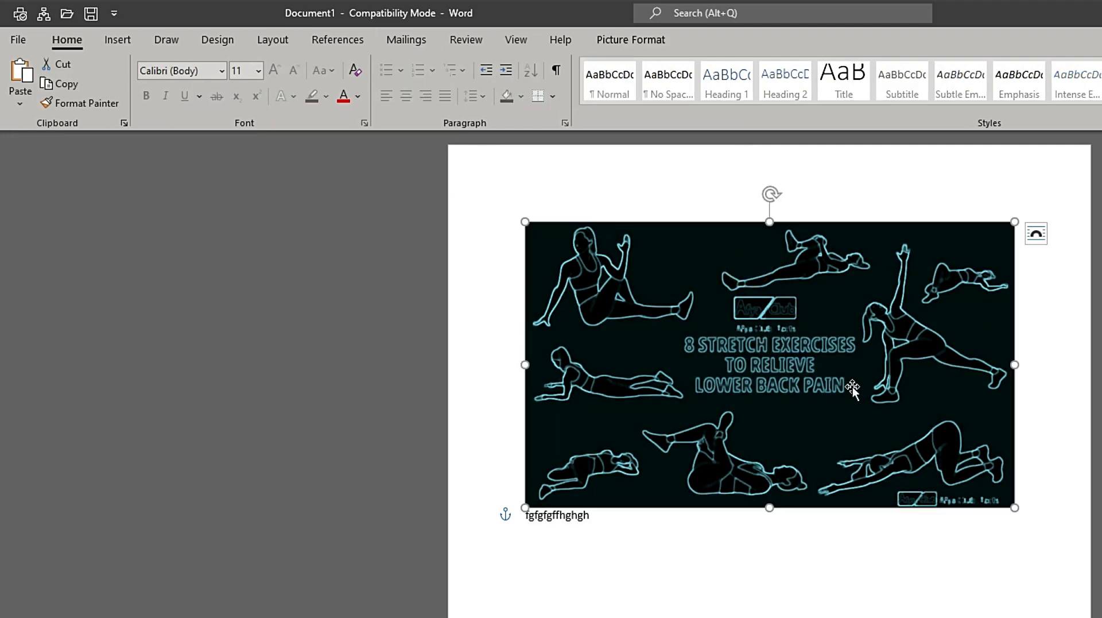
pyautogui.click(627, 41)
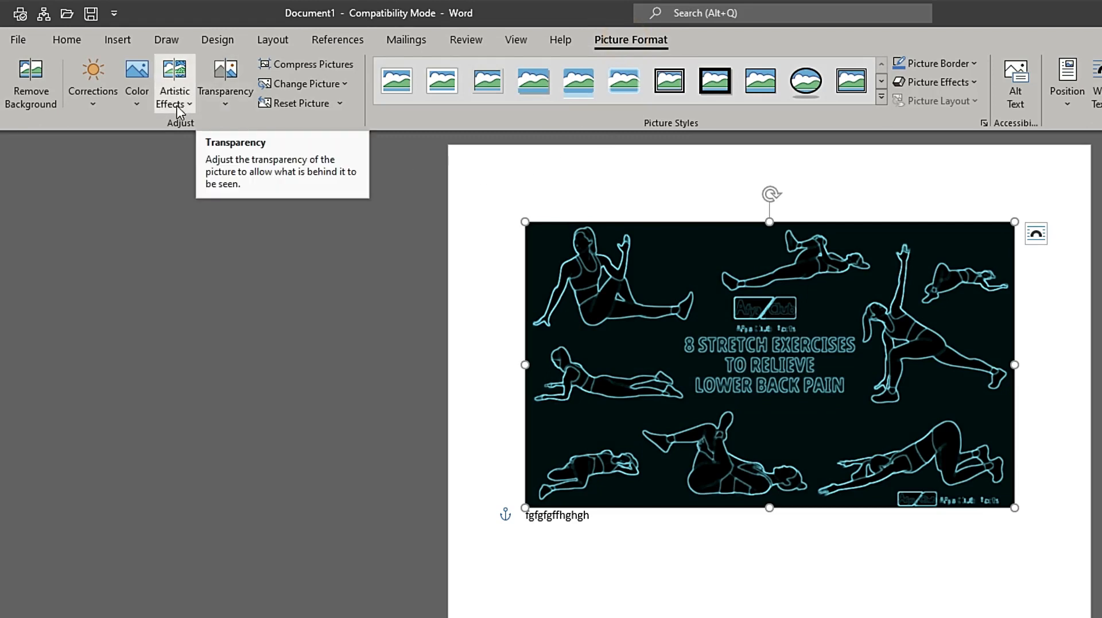
pyautogui.click(229, 108)
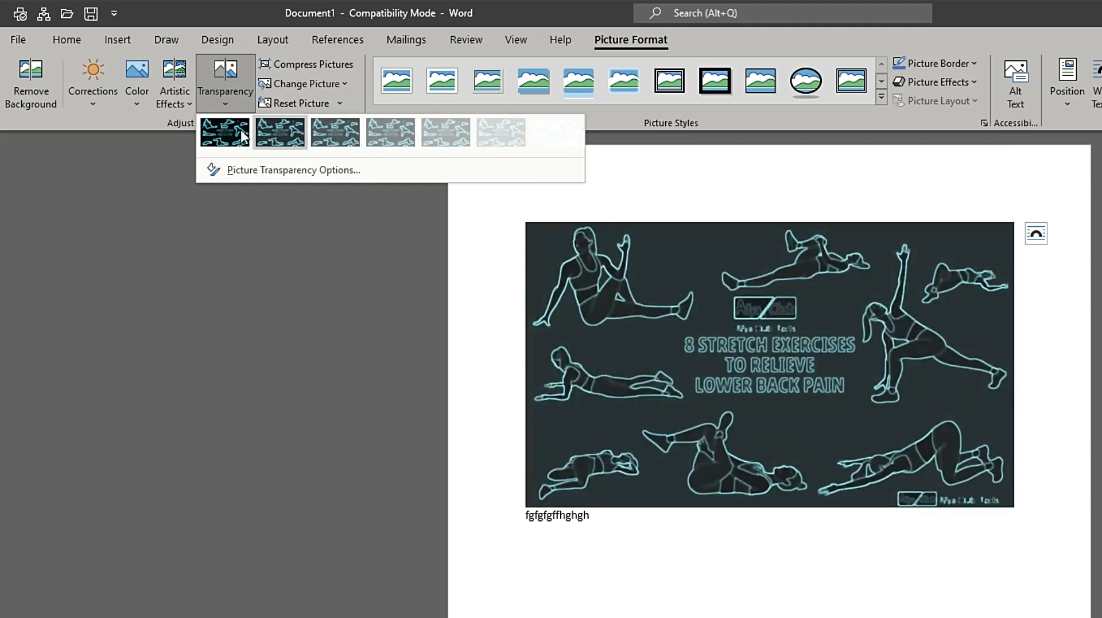
pyautogui.click(296, 167)
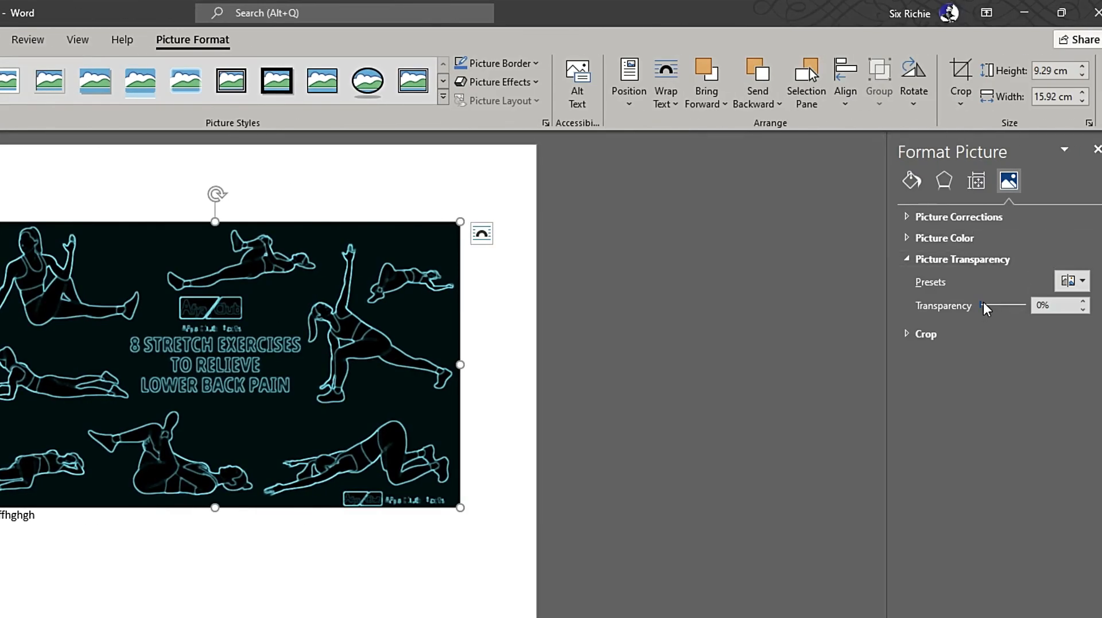
pyautogui.click(983, 301)
pyautogui.moveTo(998, 305)
pyautogui.mouseDown()
pyautogui.moveTo(1016, 304)
pyautogui.moveTo(986, 305)
pyautogui.moveTo(1014, 305)
pyautogui.moveTo(1004, 311)
pyautogui.mouseUp()
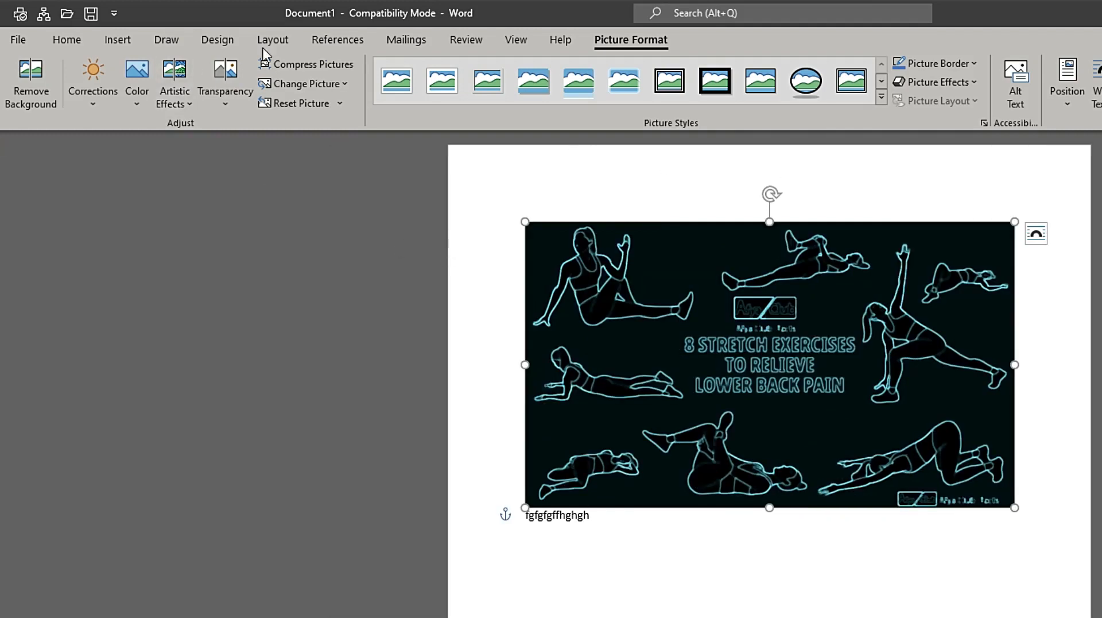
# - Try to replace the picture with one from the icon library and close the icon window
pyautogui.click(330, 85)
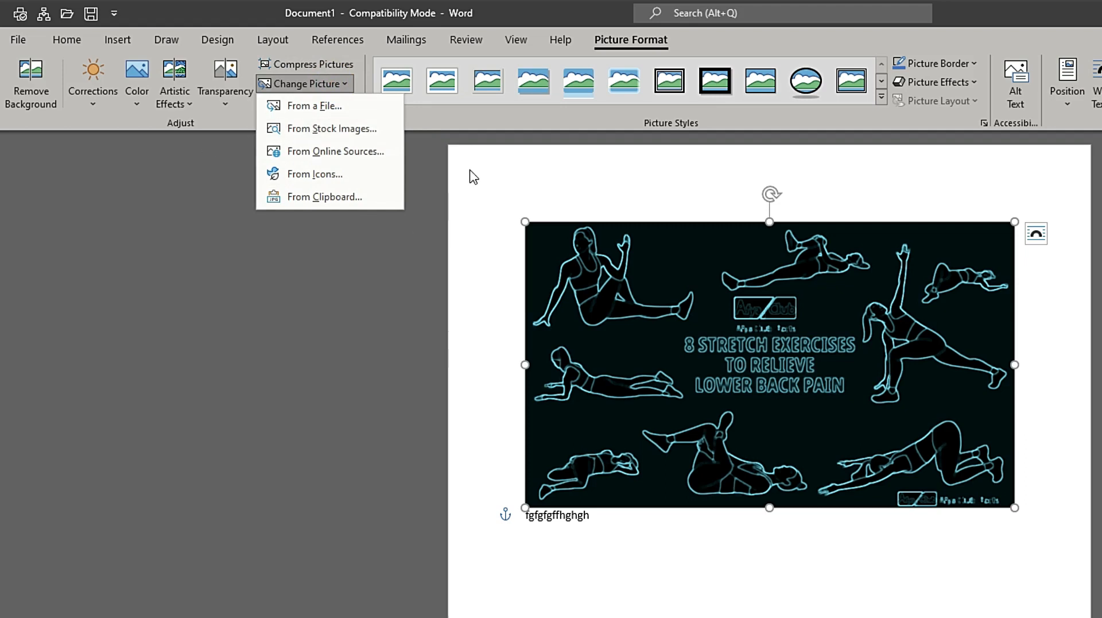
pyautogui.click(316, 174)
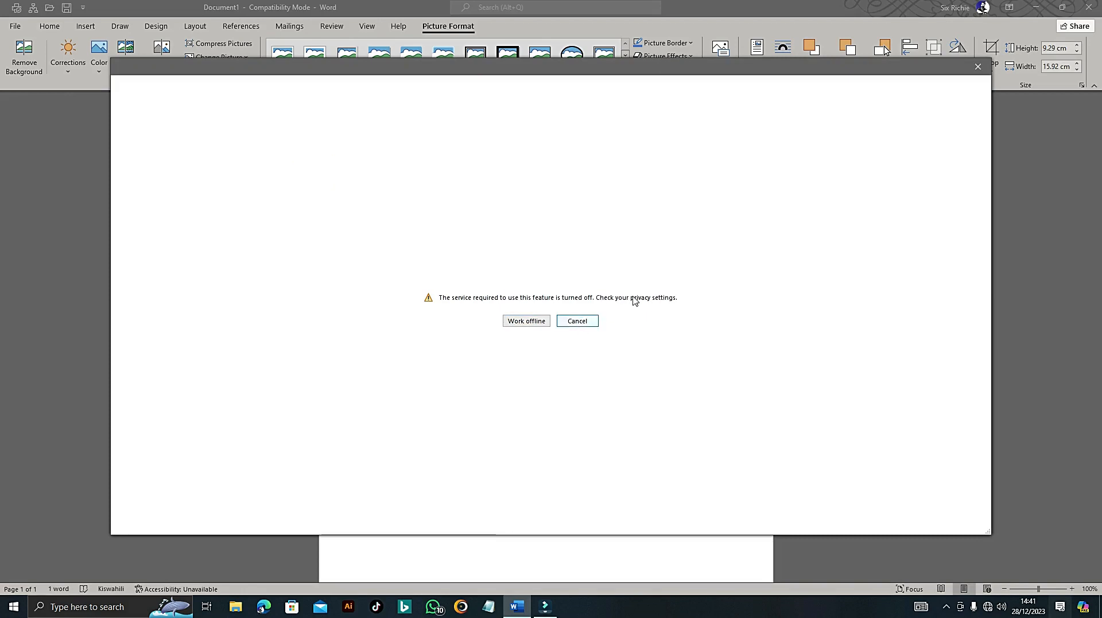
pyautogui.click(978, 67)
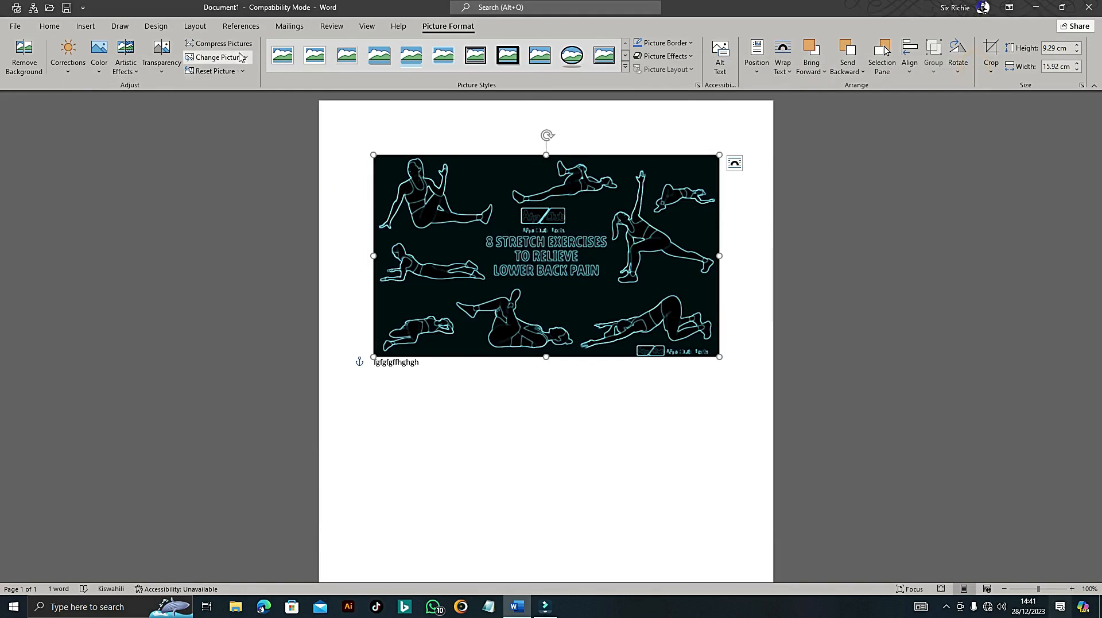
# - Replace the picture with the file Afya-Club-Post-Back-Pain from the Pictures folder and deselect it
pyautogui.click(241, 58)
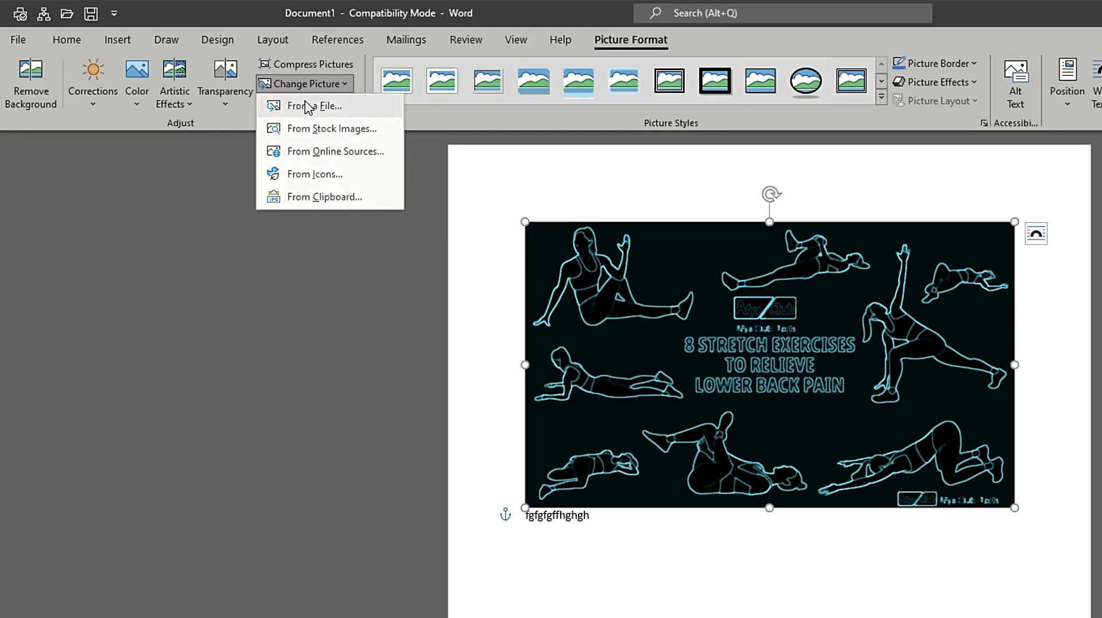
pyautogui.click(309, 108)
pyautogui.scroll(-5, 870, 425)
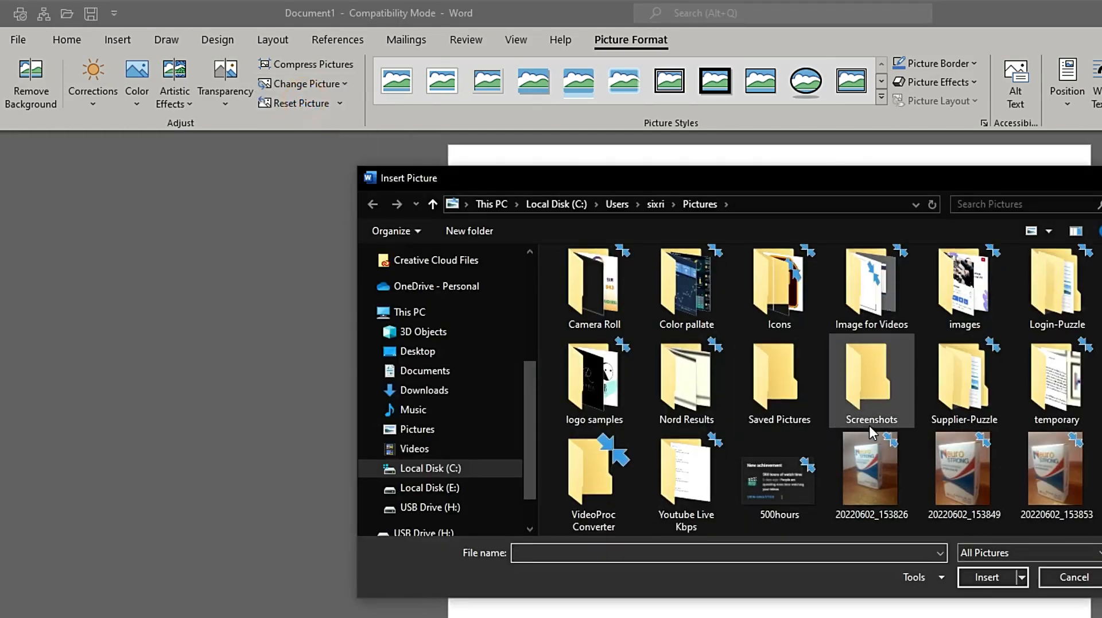
pyautogui.scroll(-2, 834, 416)
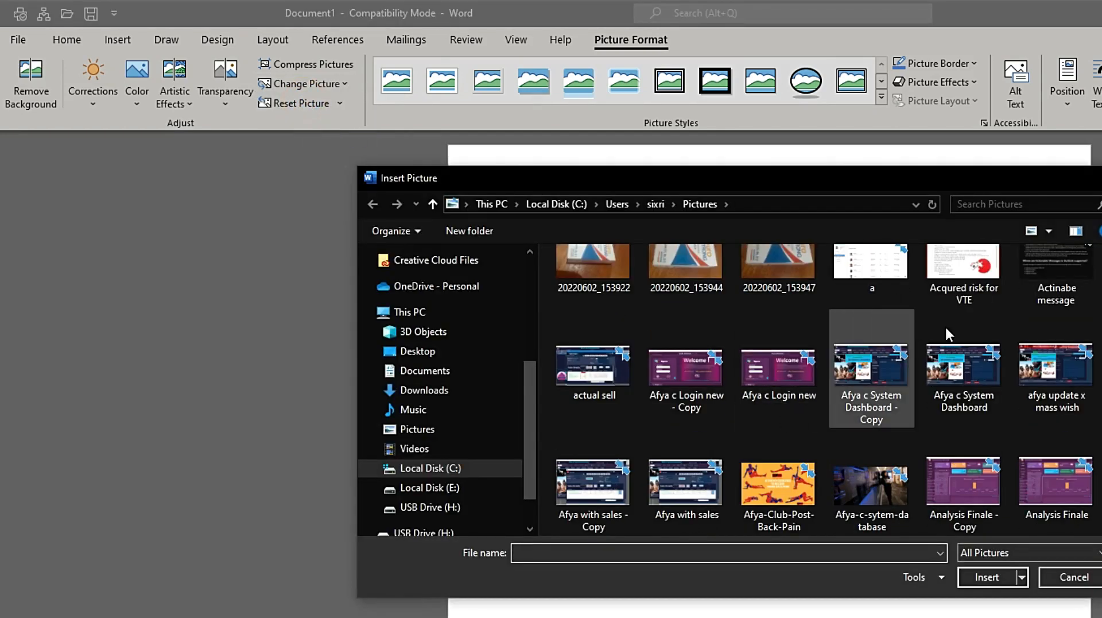
pyautogui.click(966, 484)
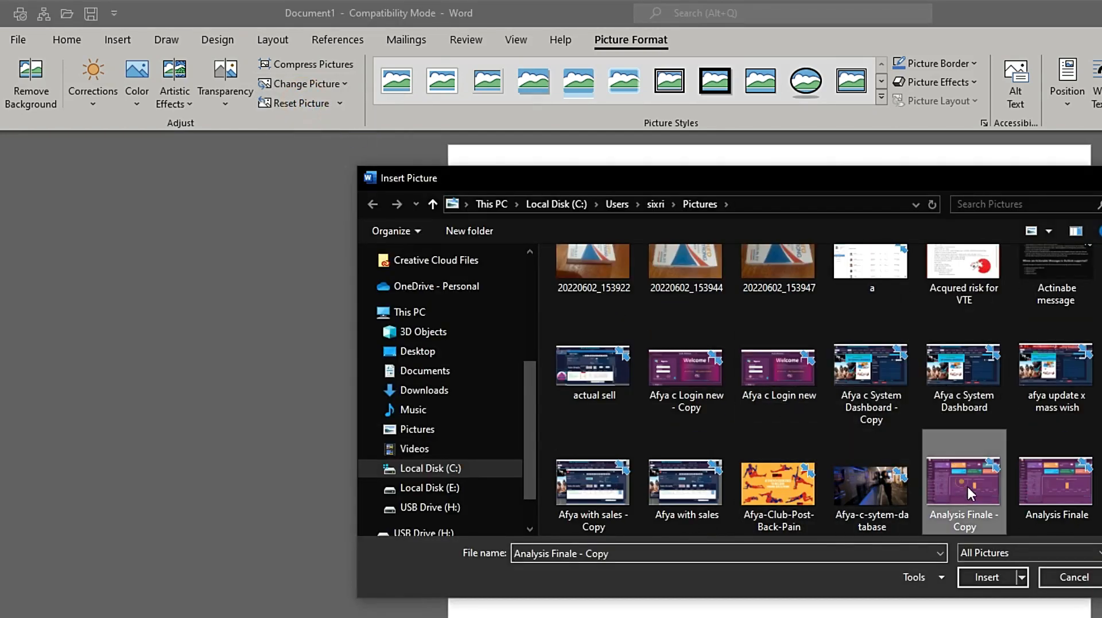
pyautogui.click(710, 461)
pyautogui.scroll(-2, 809, 424)
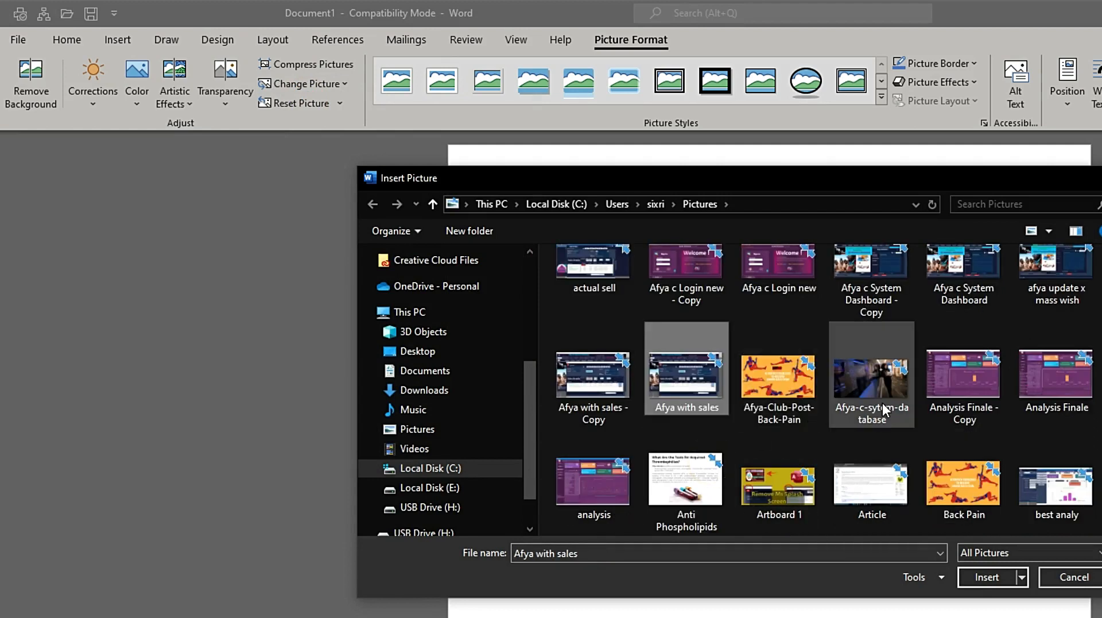
pyautogui.click(782, 367)
pyautogui.click(1002, 581)
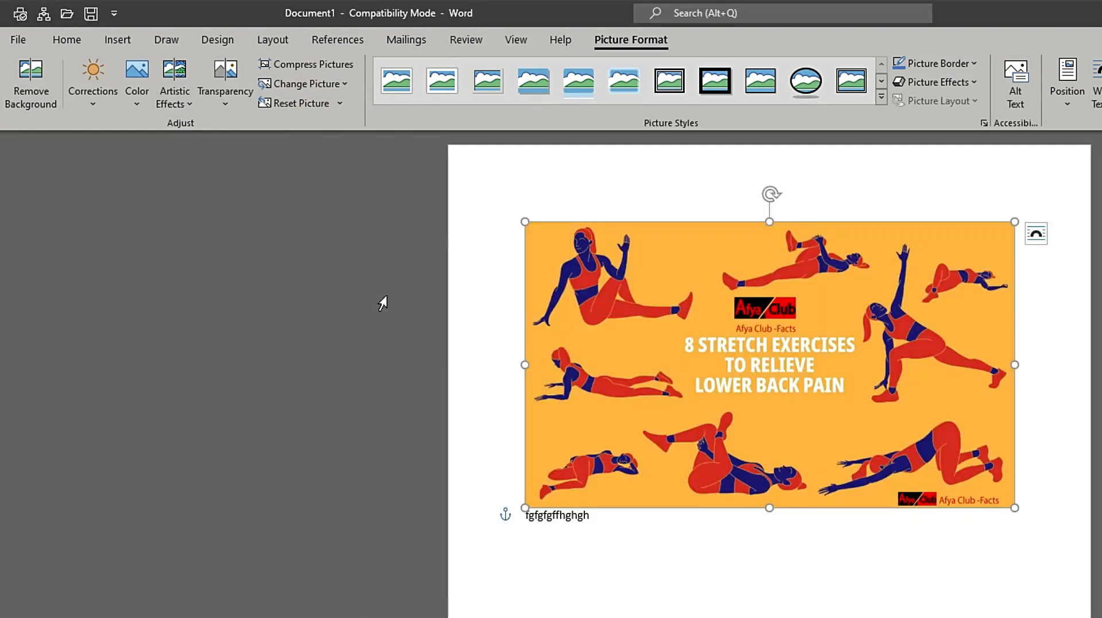
pyautogui.click(601, 185)
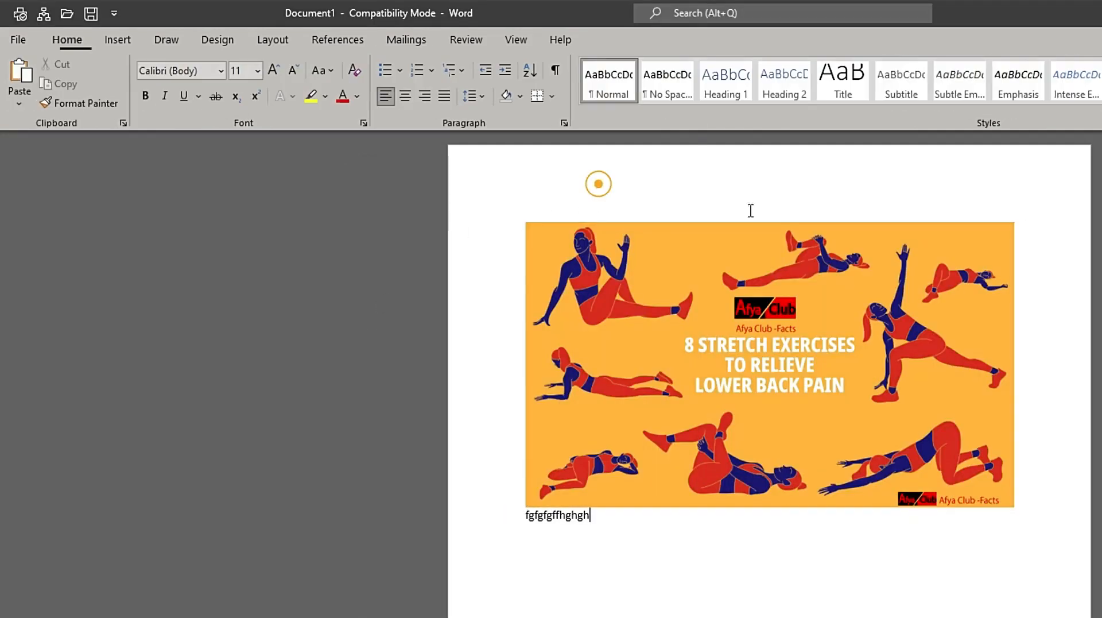
# - Return to the dark outlined picture and apply the tilted perspective picture style with rounded corners and a shadow
pyautogui.click(992, 449)
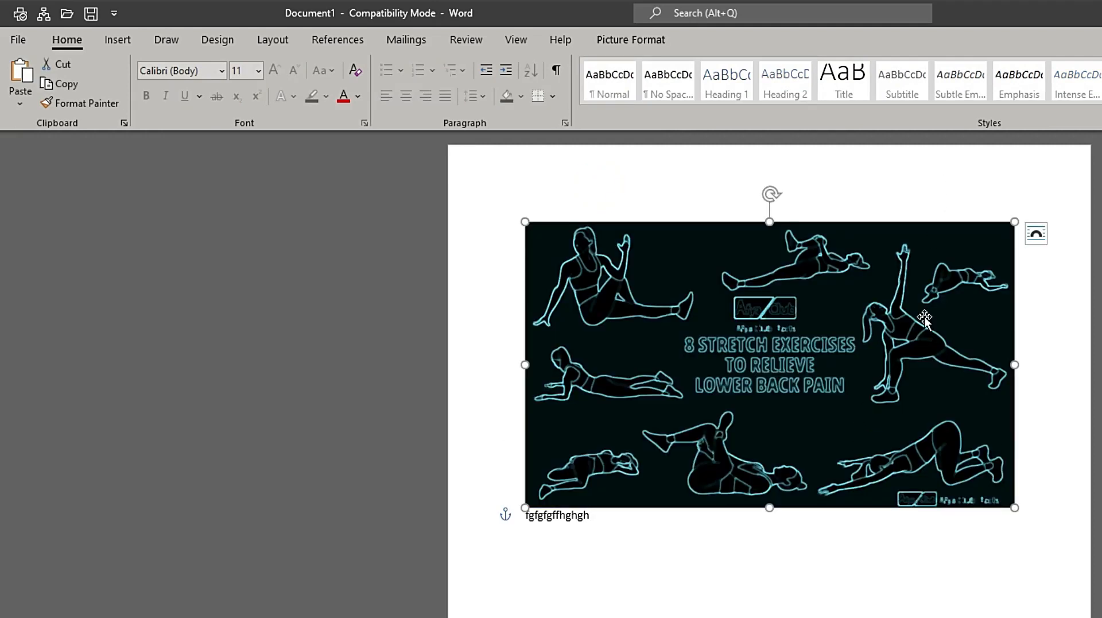
pyautogui.click(641, 43)
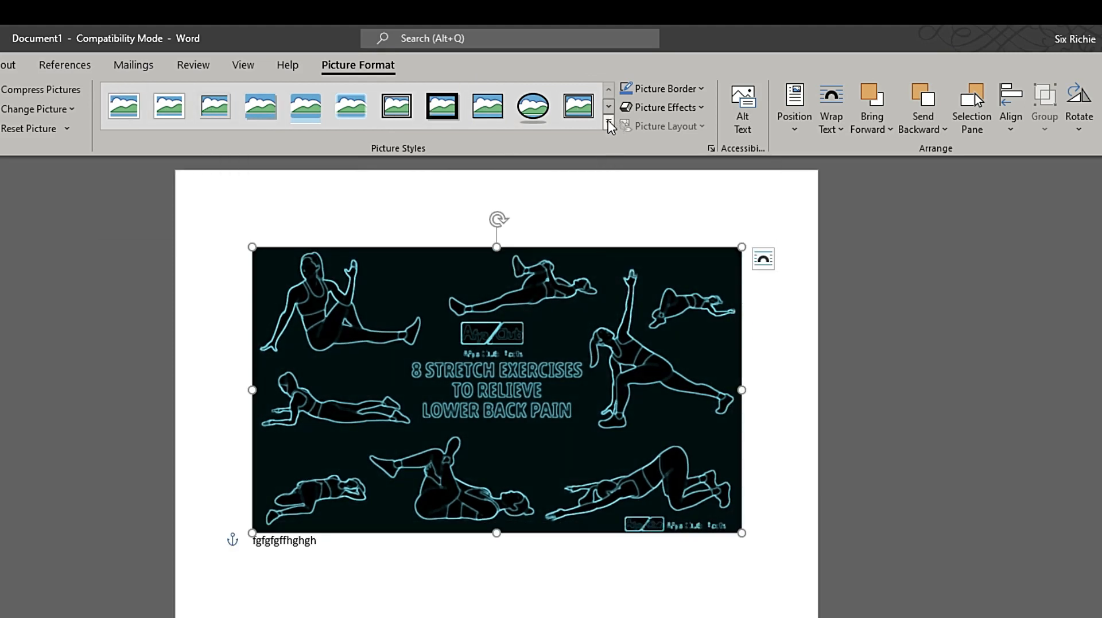
pyautogui.click(608, 119)
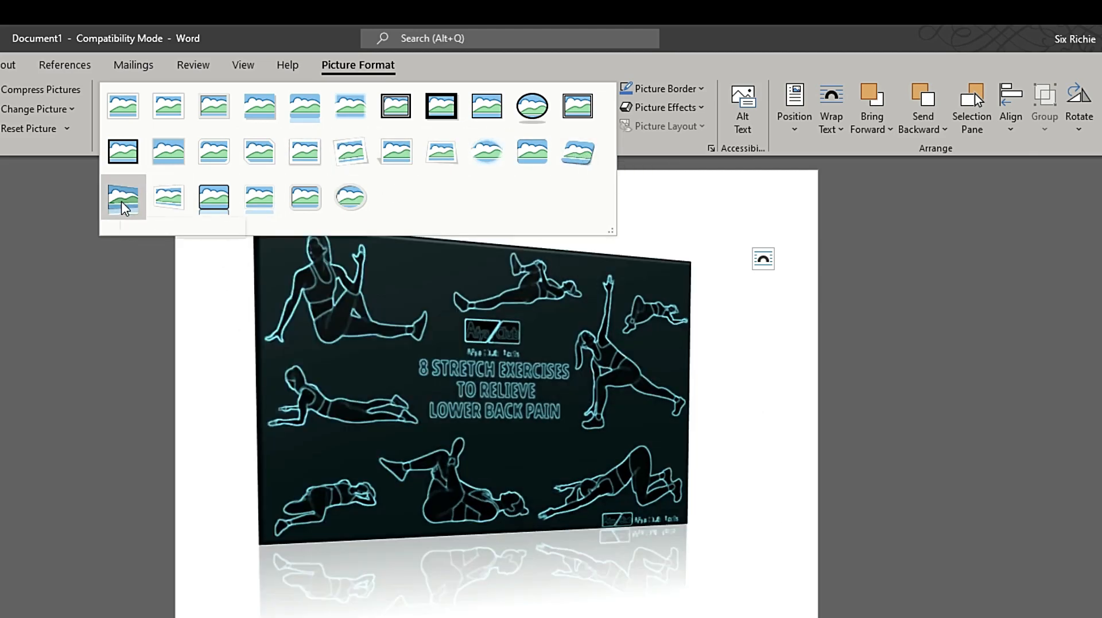
pyautogui.click(582, 148)
pyautogui.click(191, 199)
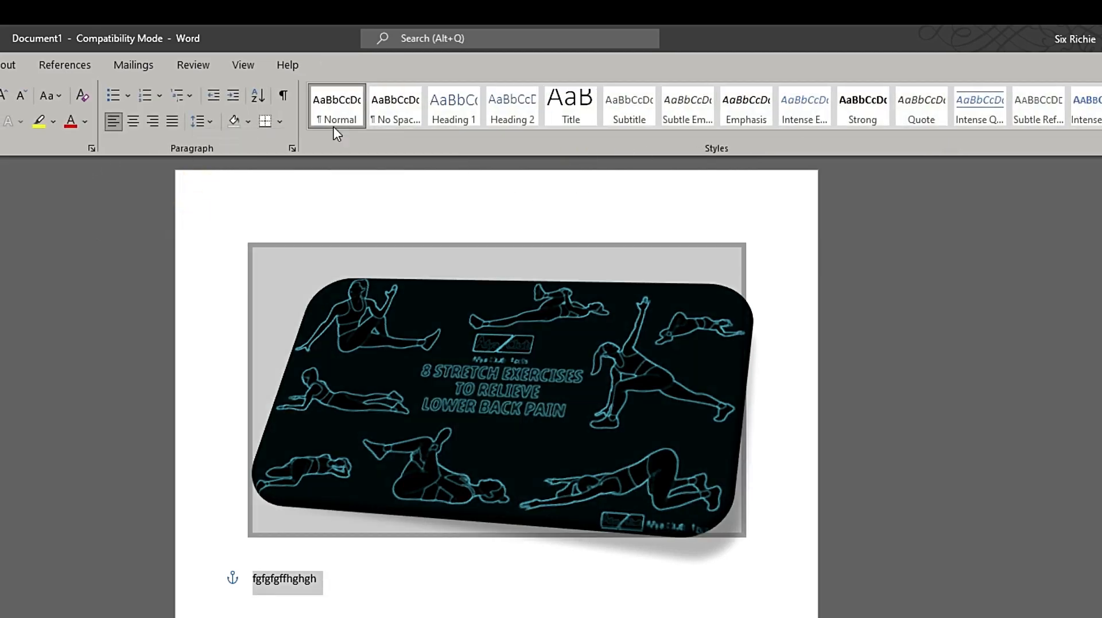
# - Give the tilted dark picture a border in the darker shade of blue from the theme colours
pyautogui.click(465, 338)
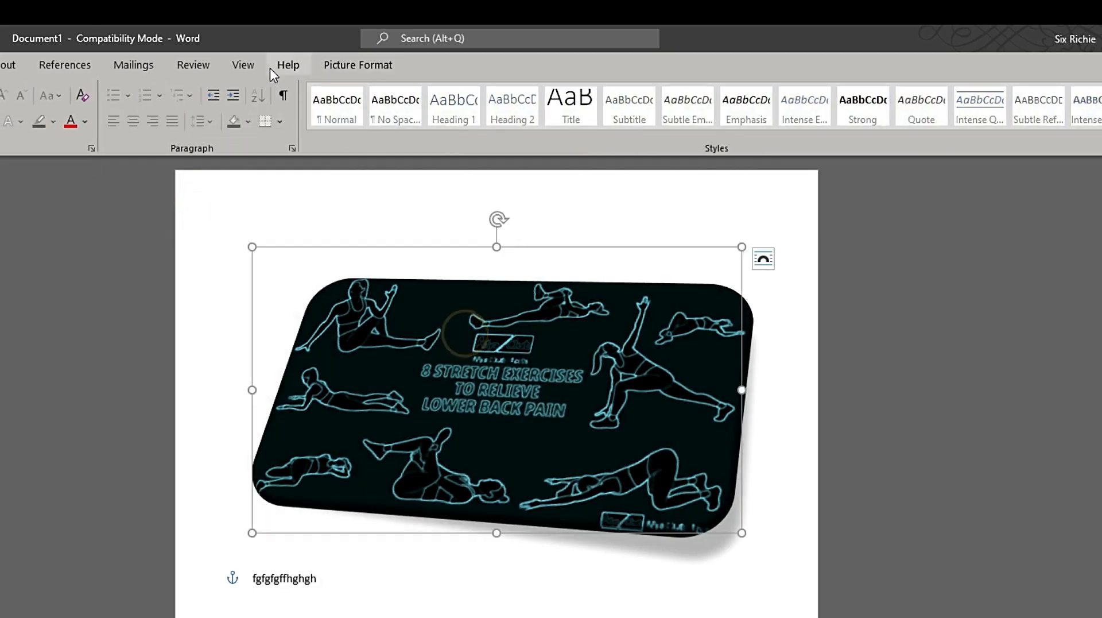
pyautogui.click(358, 64)
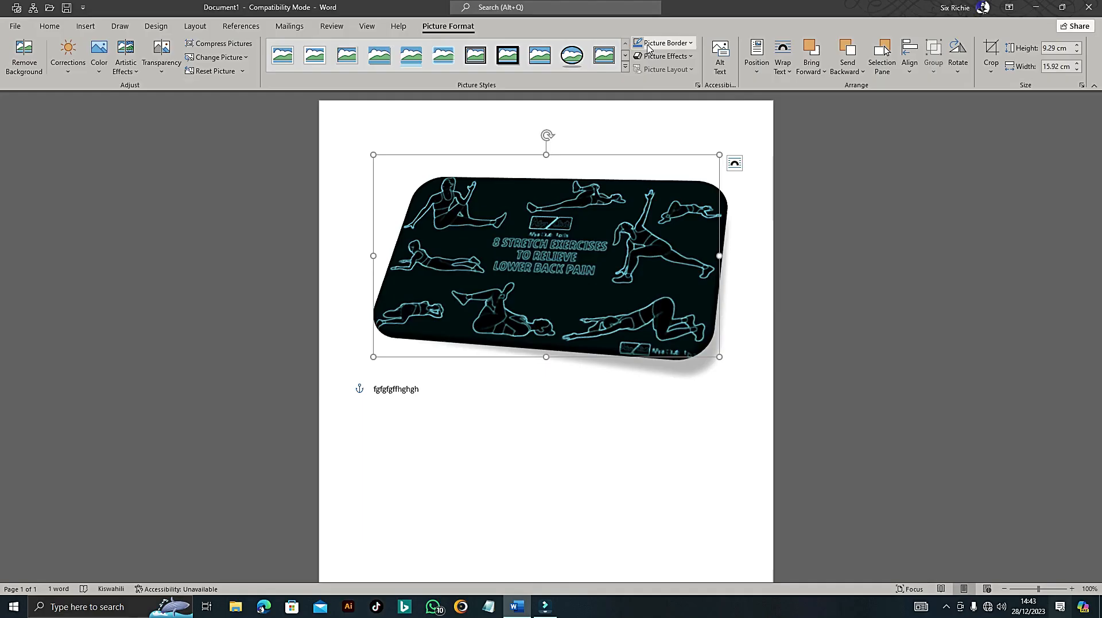
pyautogui.click(665, 43)
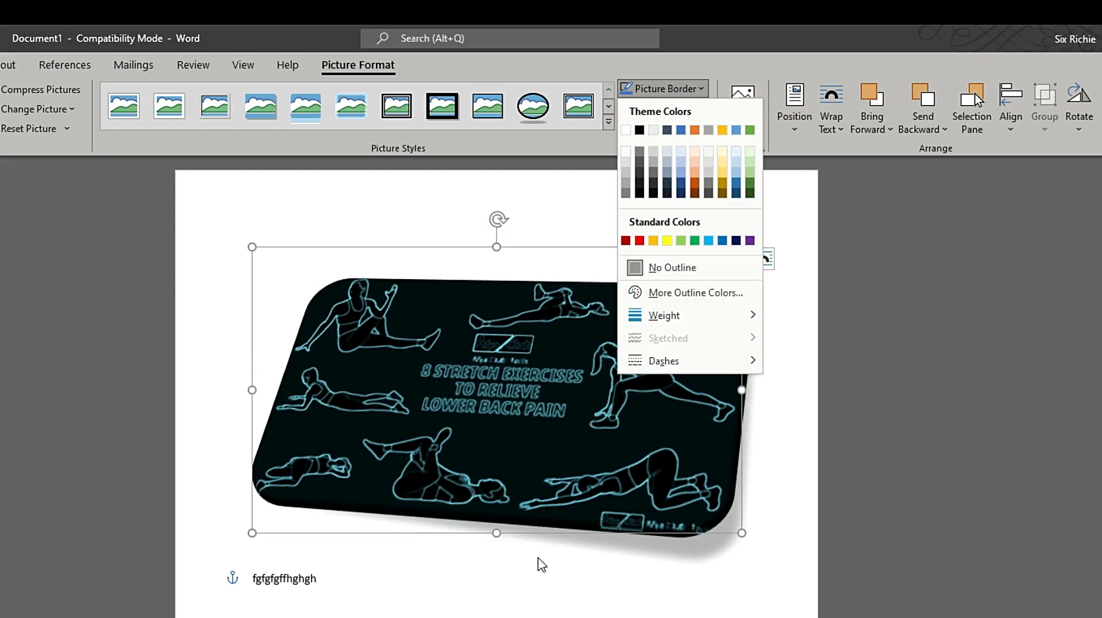
pyautogui.moveTo(717, 315)
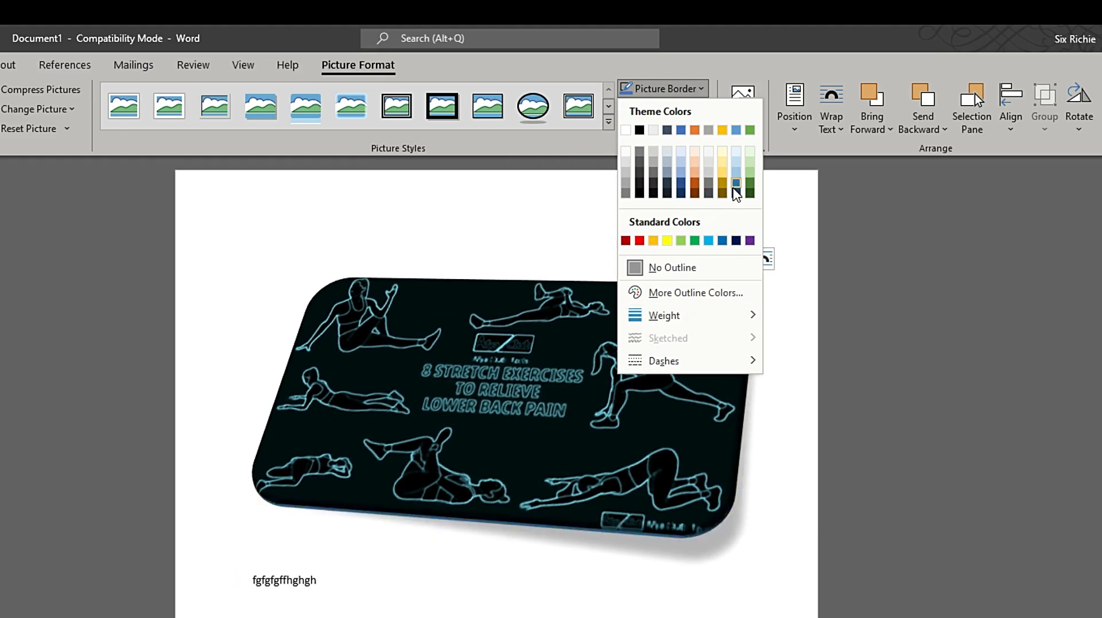
pyautogui.moveTo(689, 367)
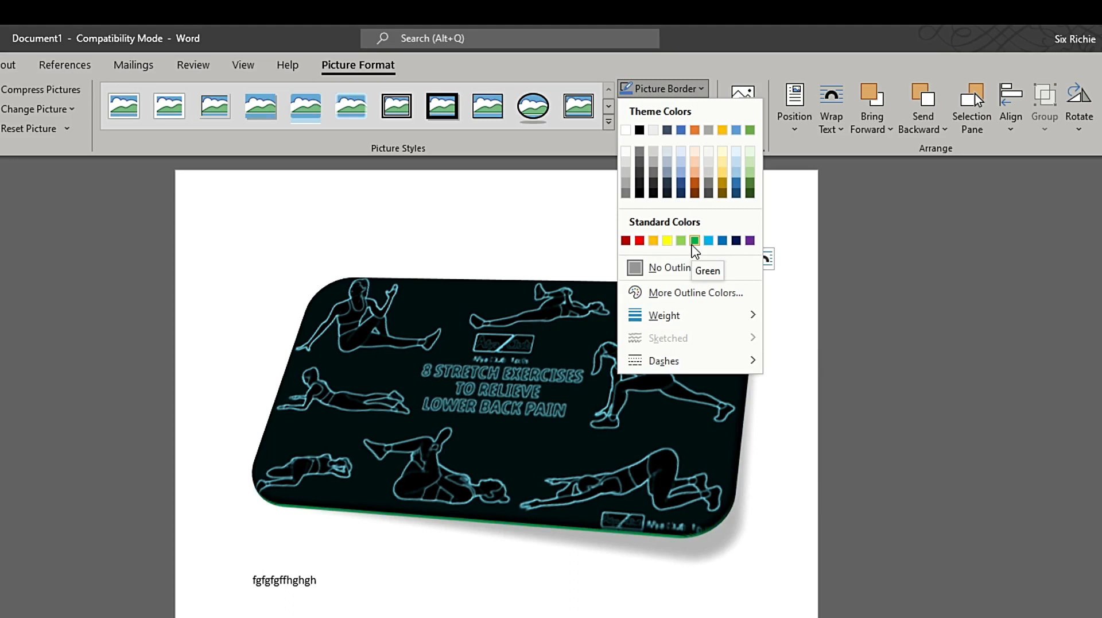
pyautogui.click(736, 187)
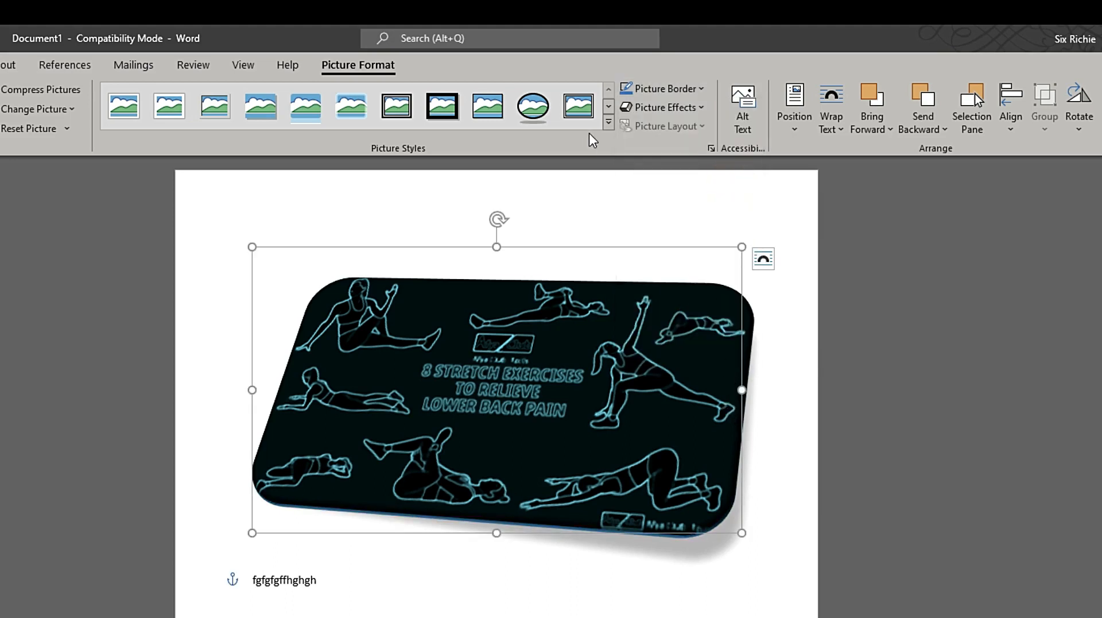
# - Set the picture border's weight to 6 pt and deselect the picture
pyautogui.click(655, 108)
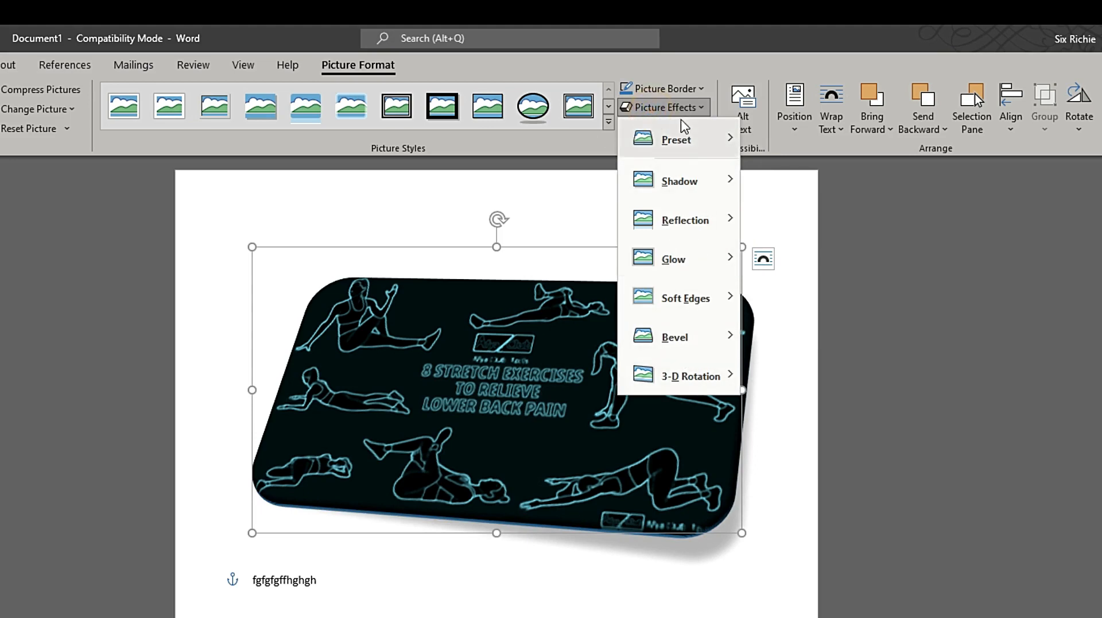
pyautogui.click(691, 86)
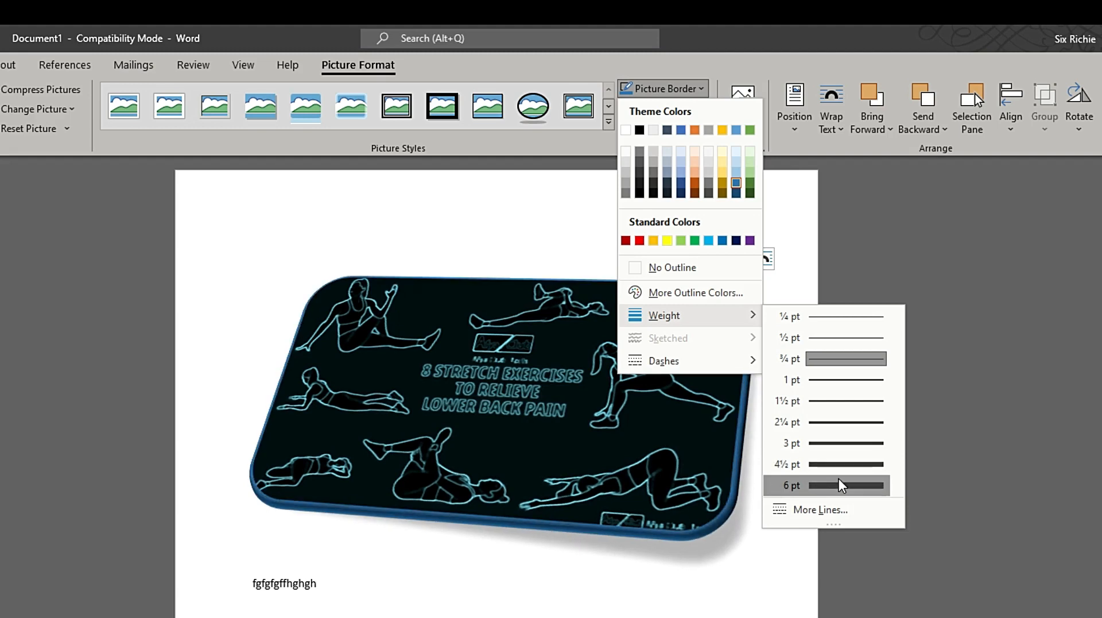
pyautogui.click(838, 478)
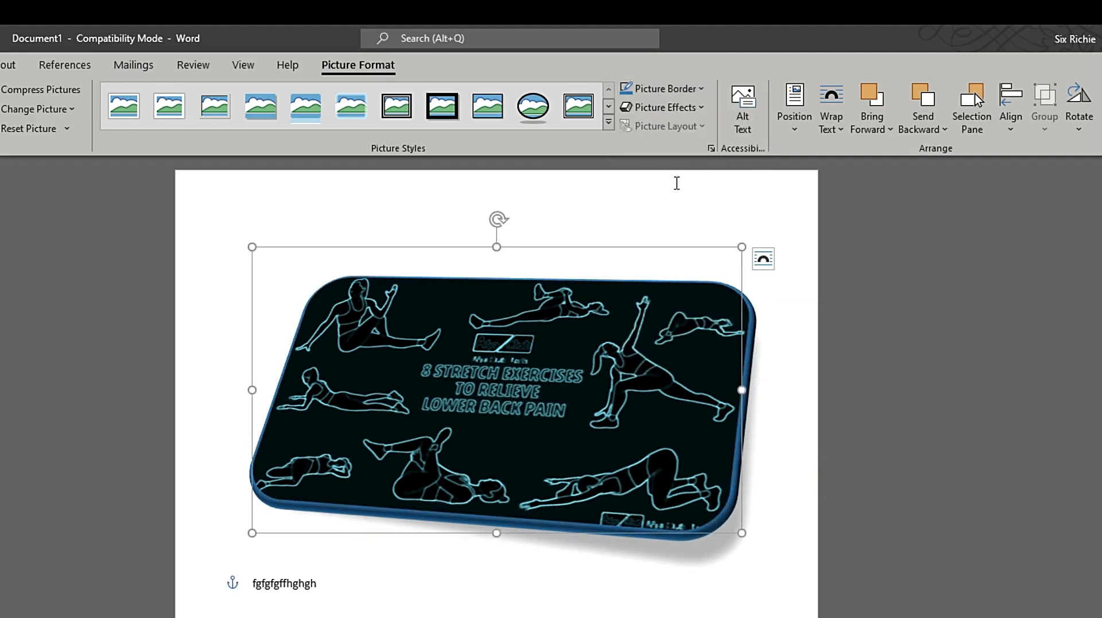
pyautogui.click(677, 183)
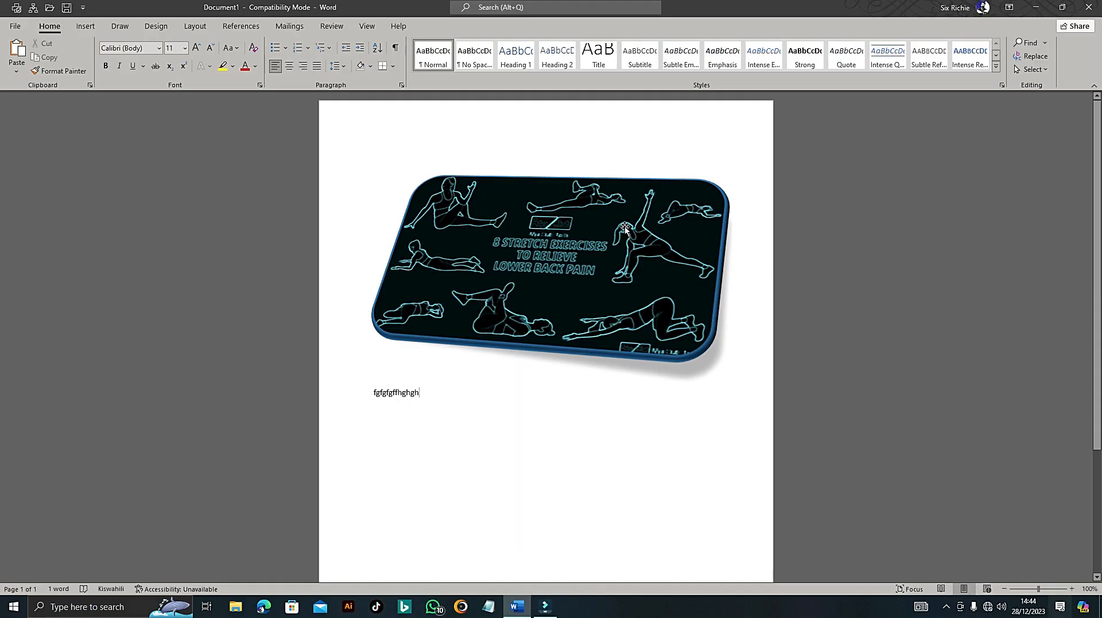
# - Select the picture again and move it slightly up and to the left on the page
pyautogui.click(625, 228)
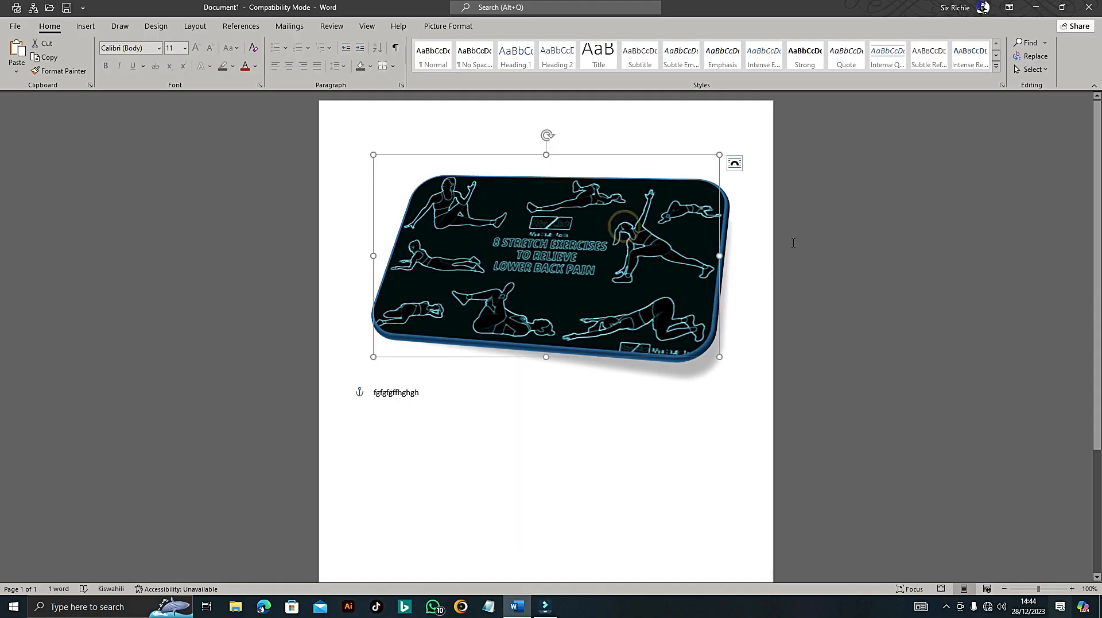
pyautogui.click(449, 26)
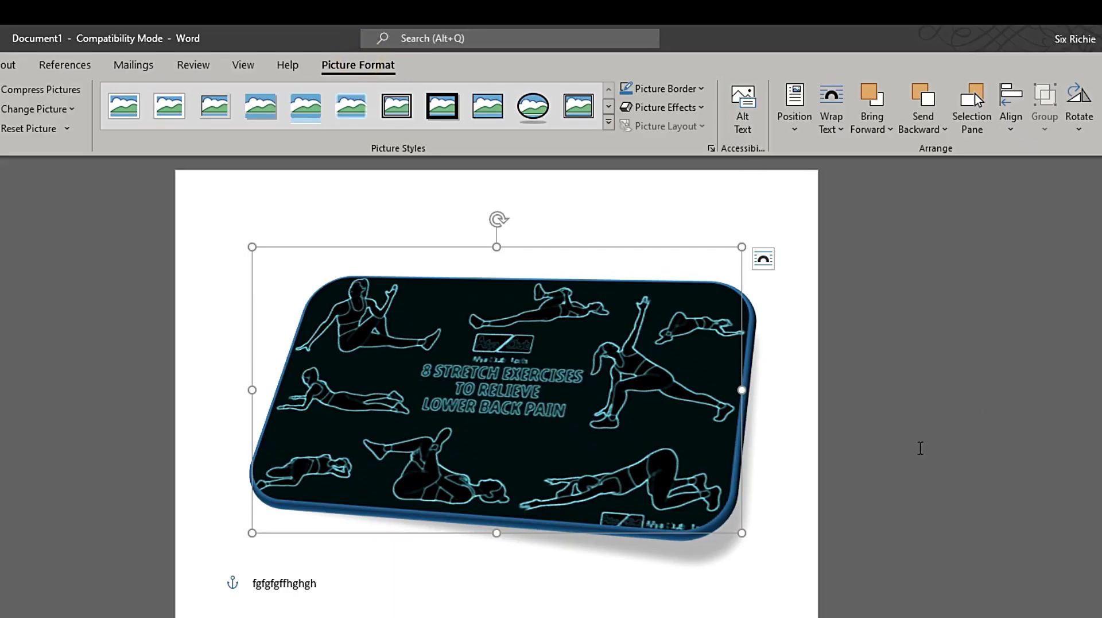
pyautogui.moveTo(603, 387); pyautogui.dragTo(593, 353)
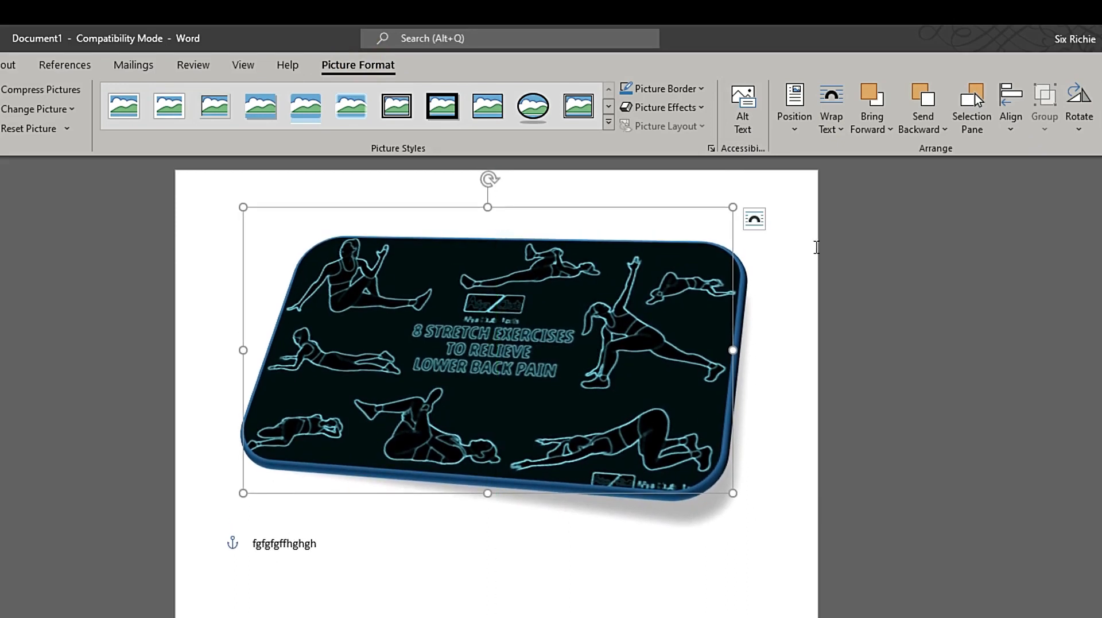
# - Apply the 11 point blue accent glow variation to the picture and deselect it
pyautogui.click(648, 107)
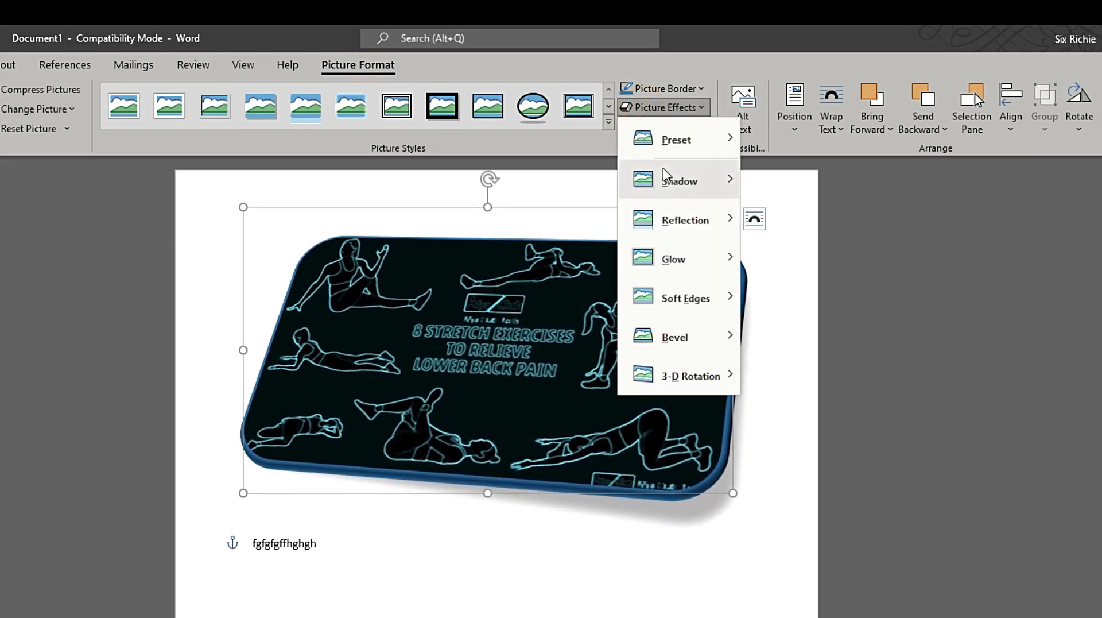
pyautogui.moveTo(665, 175)
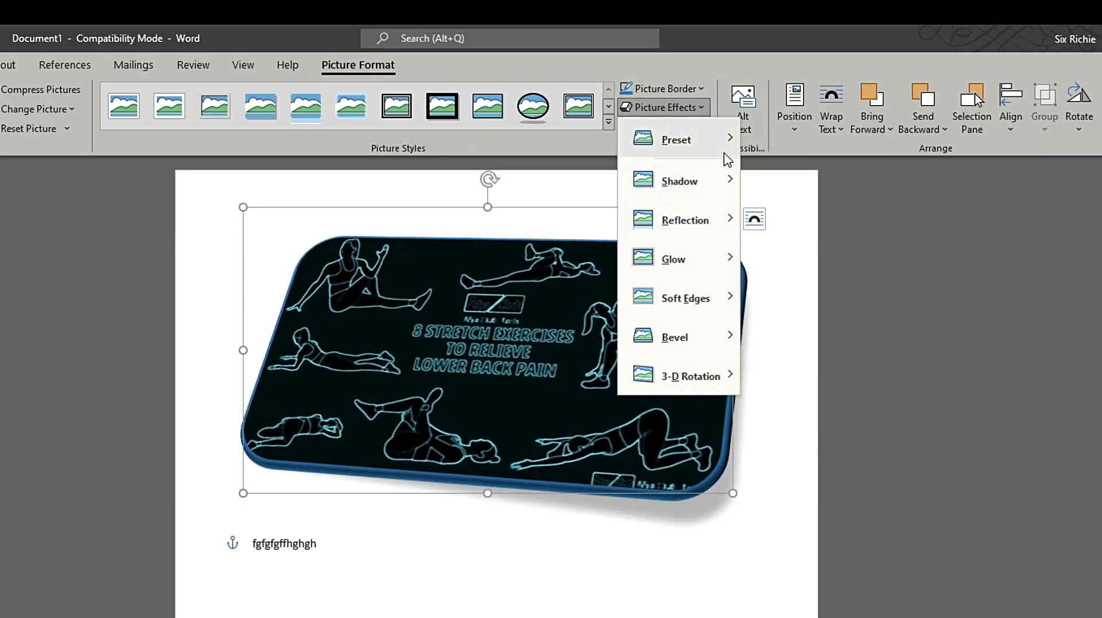
pyautogui.moveTo(701, 293)
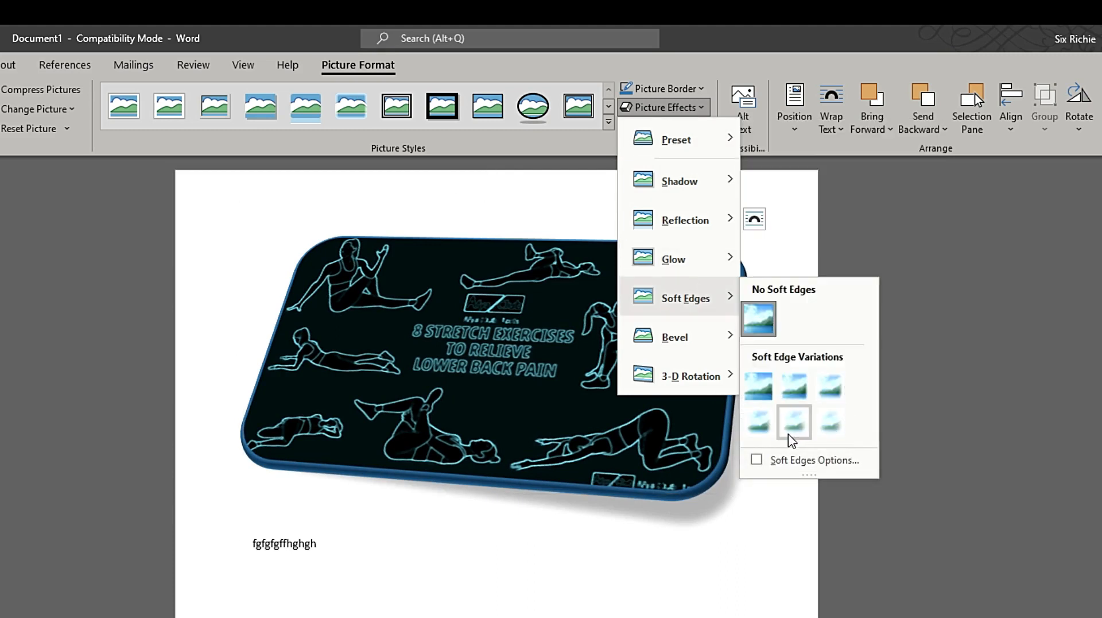
pyautogui.moveTo(691, 259)
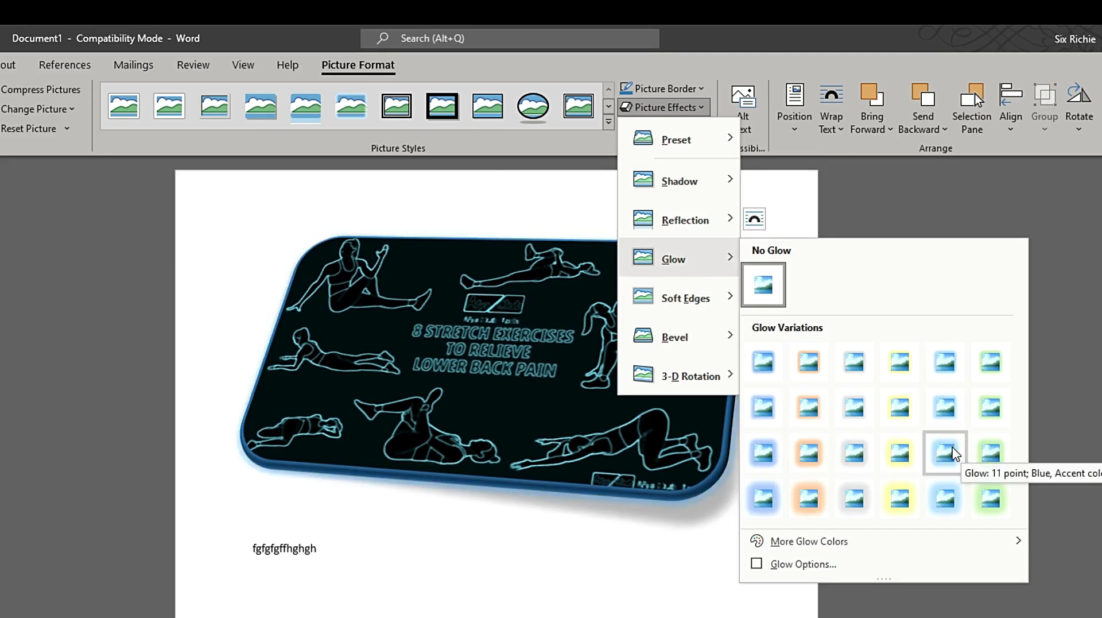
pyautogui.click(945, 452)
pyautogui.click(1039, 465)
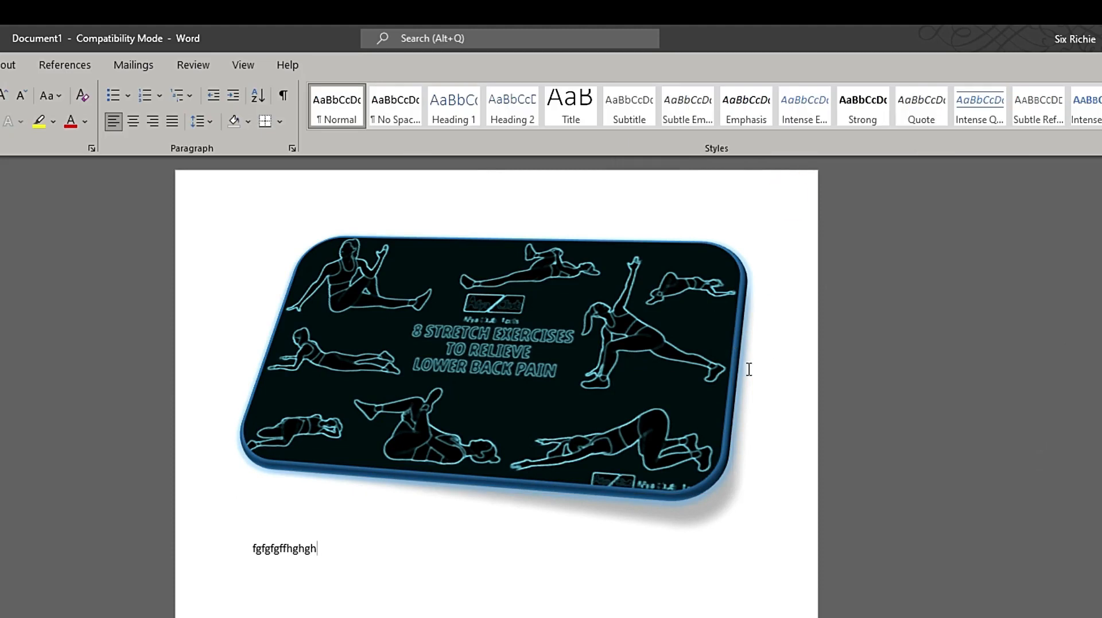
# - Select the glowing picture and open its alt text for editing
pyautogui.click(650, 377)
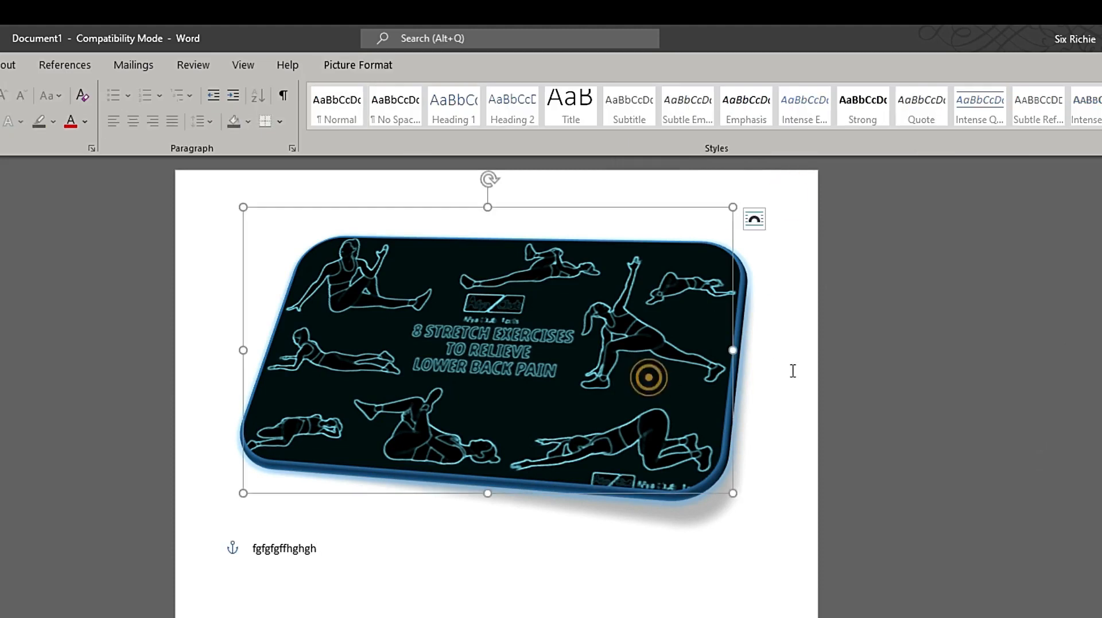
pyautogui.click(801, 187)
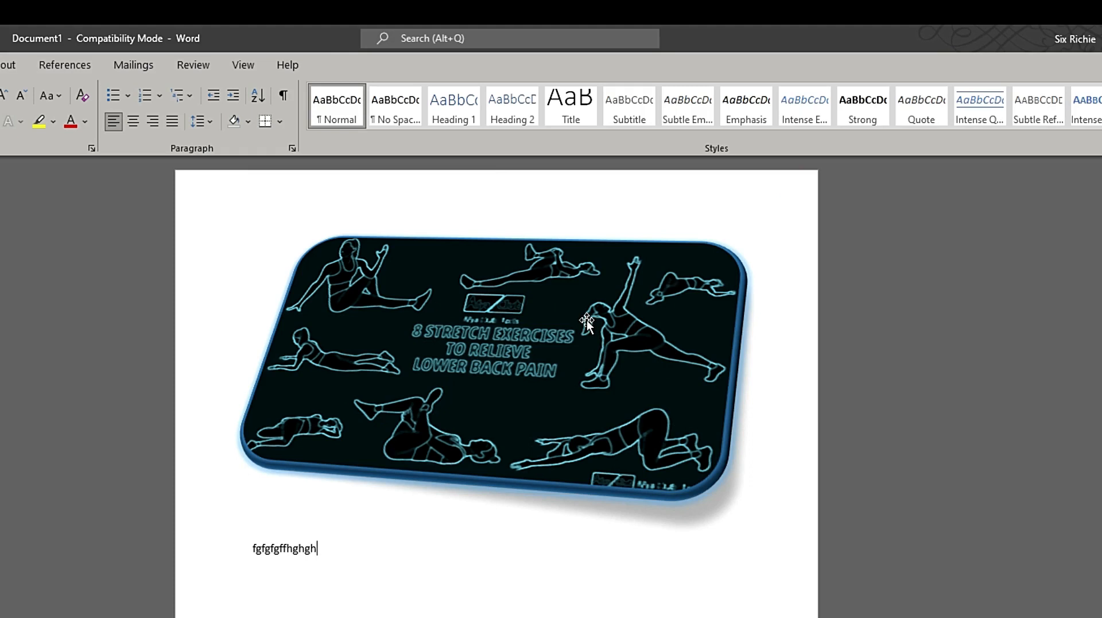
pyautogui.click(453, 331)
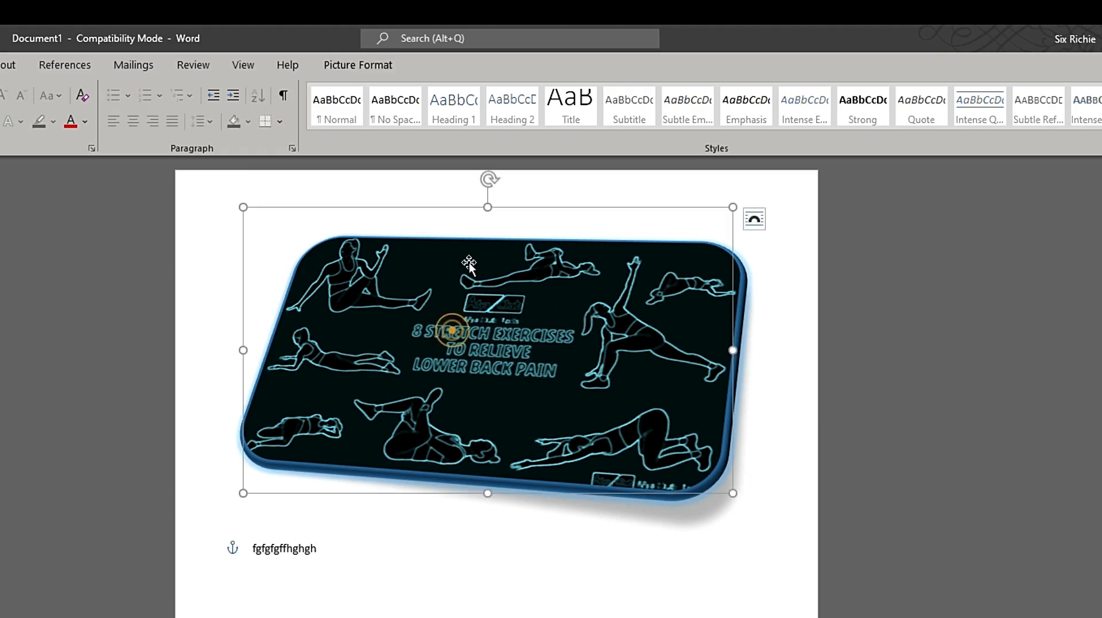
pyautogui.click(358, 64)
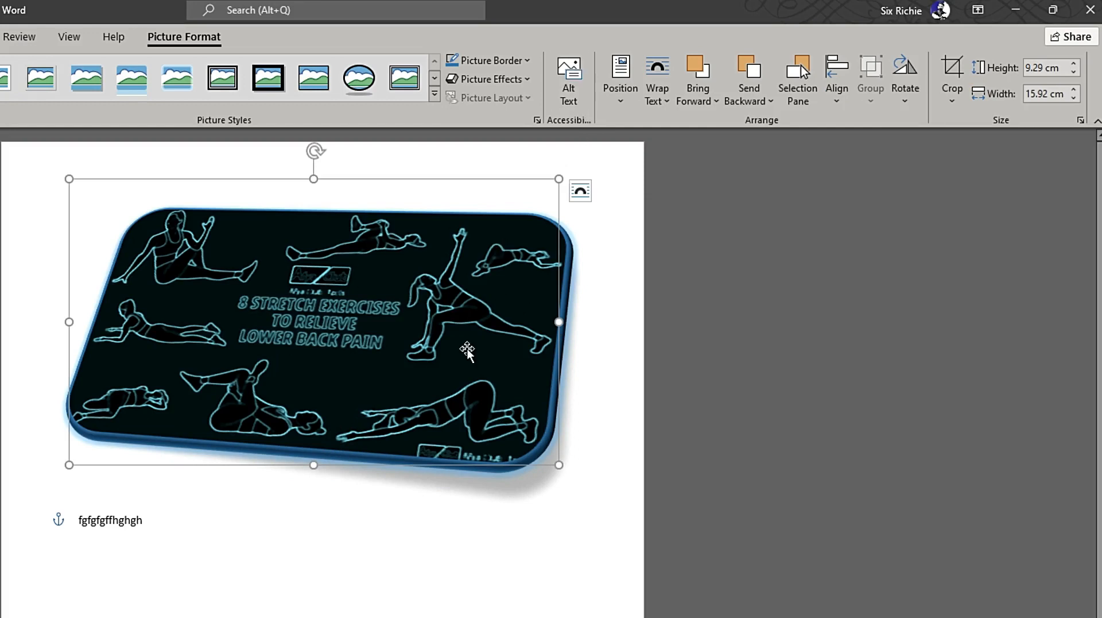
pyautogui.click(569, 94)
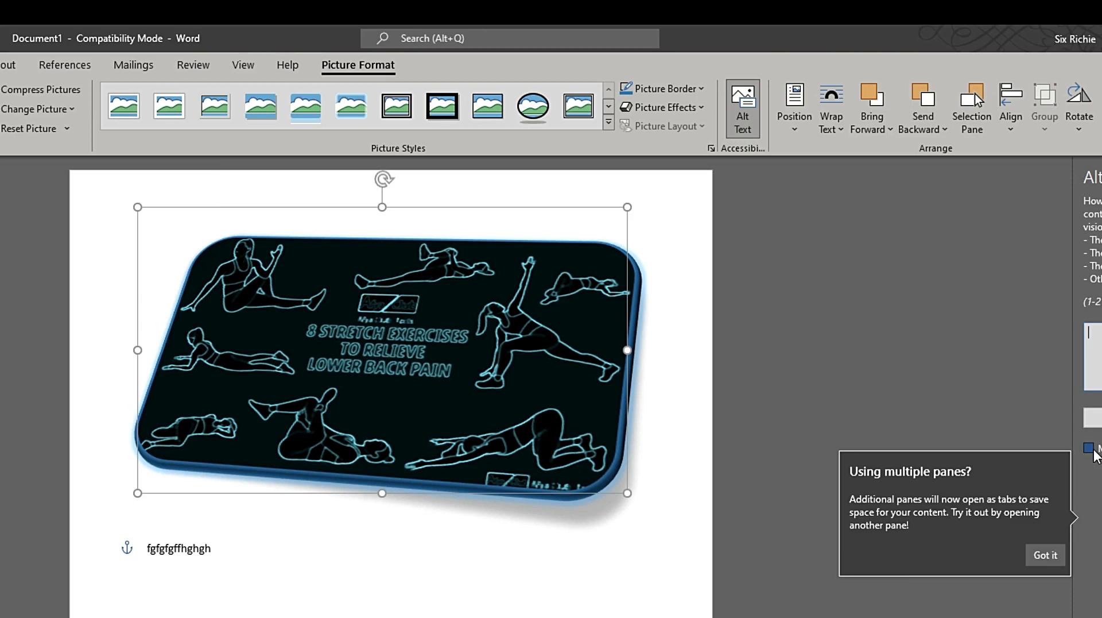
# - Try marking the picture as decorative, switching the option on and off
pyautogui.click(1093, 449)
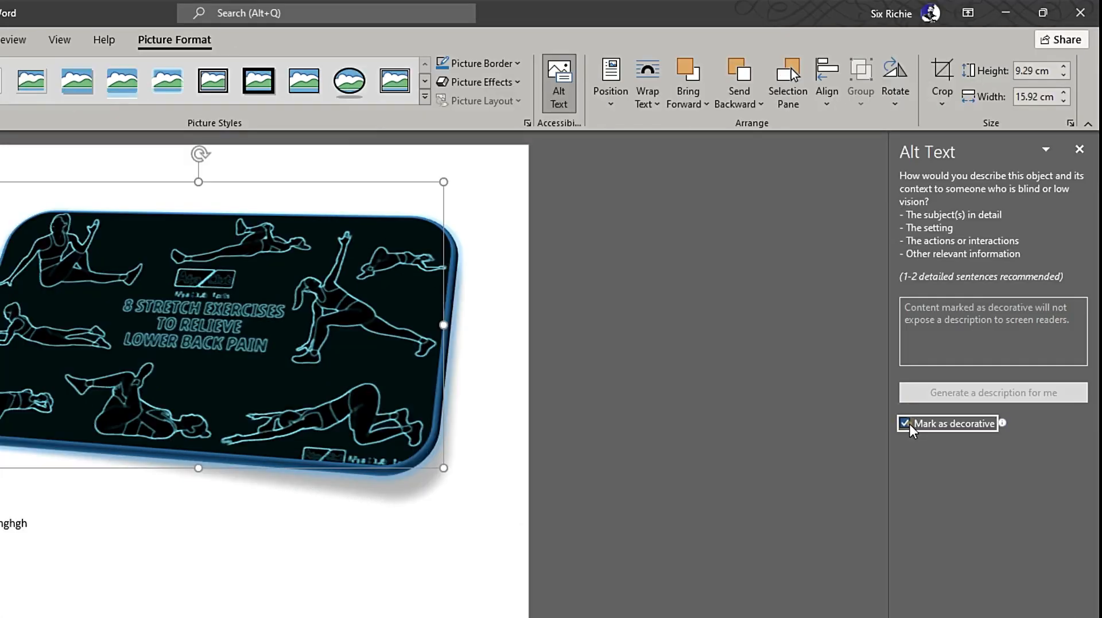
pyautogui.click(1093, 449)
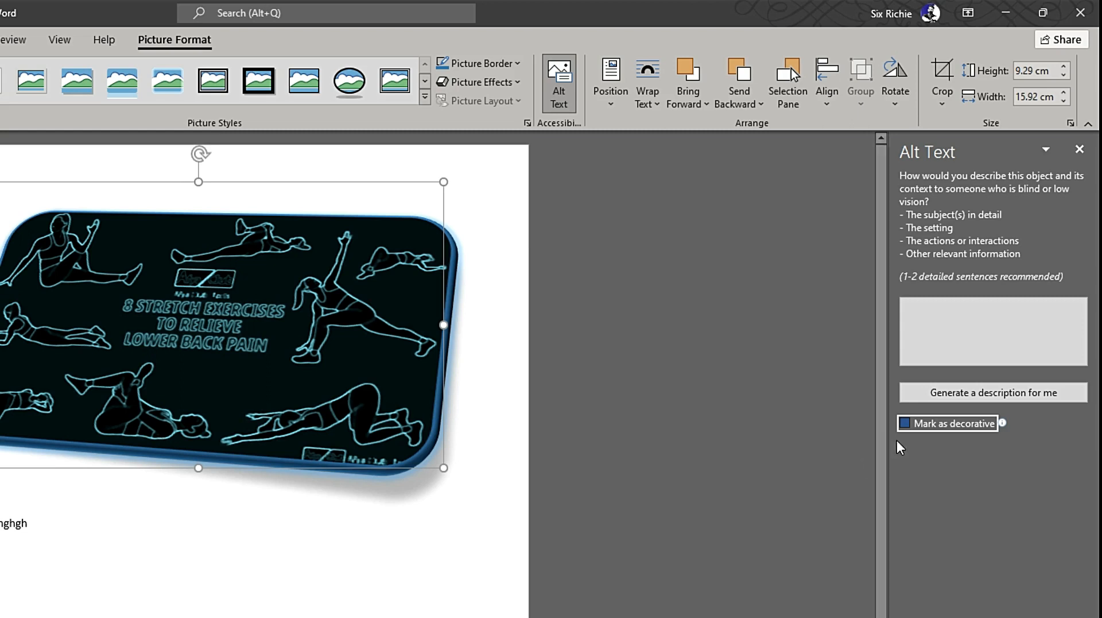
pyautogui.click(905, 423)
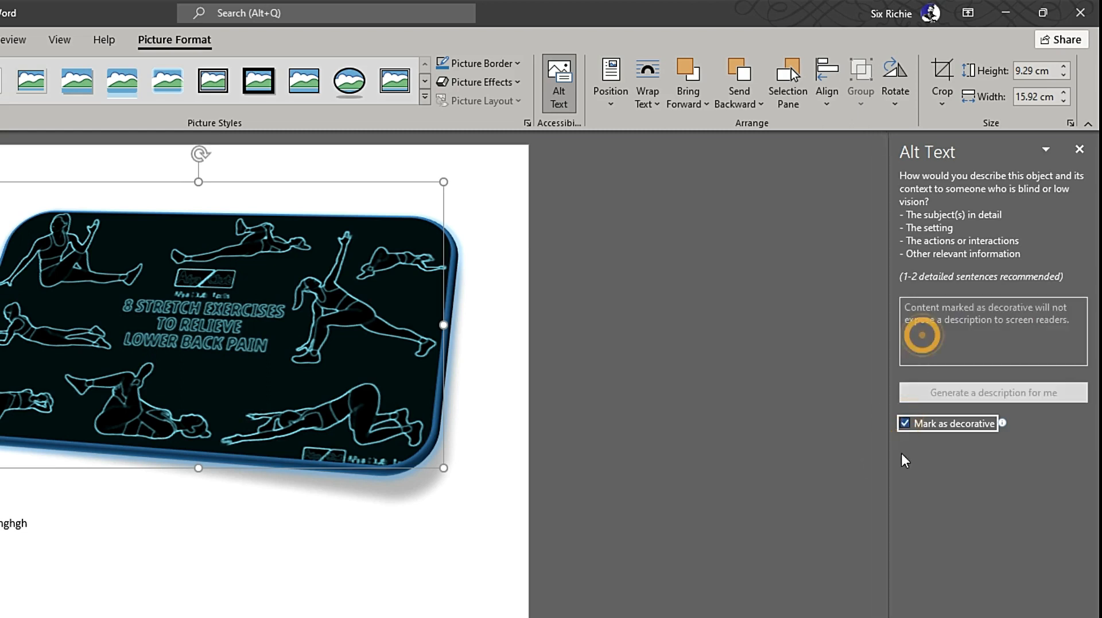
pyautogui.click(905, 423)
pyautogui.click(904, 423)
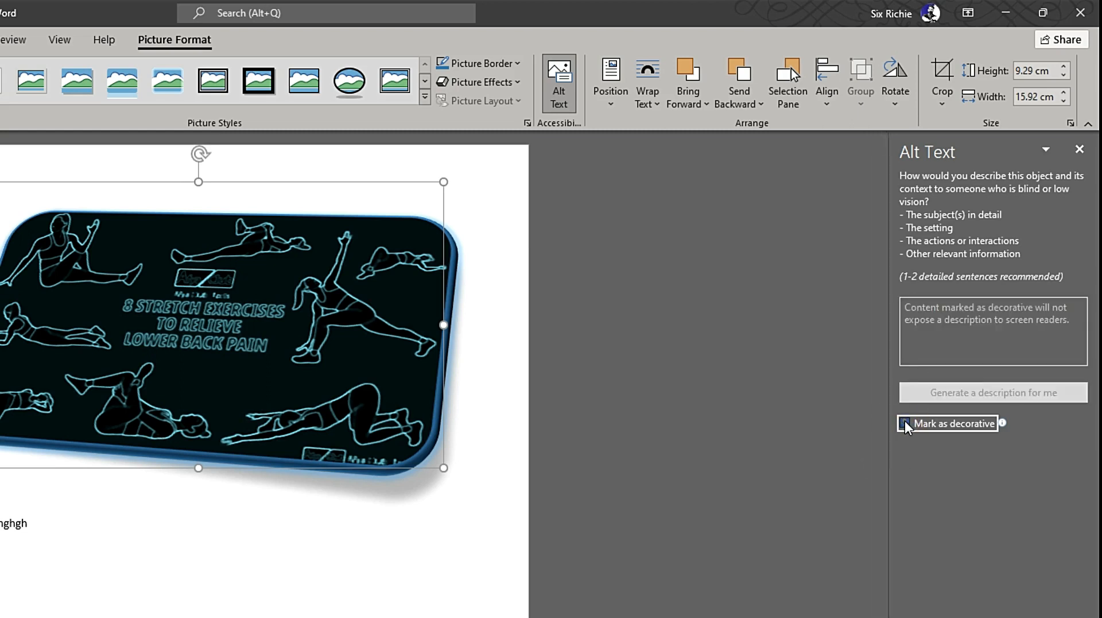
pyautogui.click(906, 424)
# - Enter the picture's alt text as "nimetumia steps nying kwenye insert image kam vile color, styles, effects" and deselect the picture
pyautogui.click(932, 316)
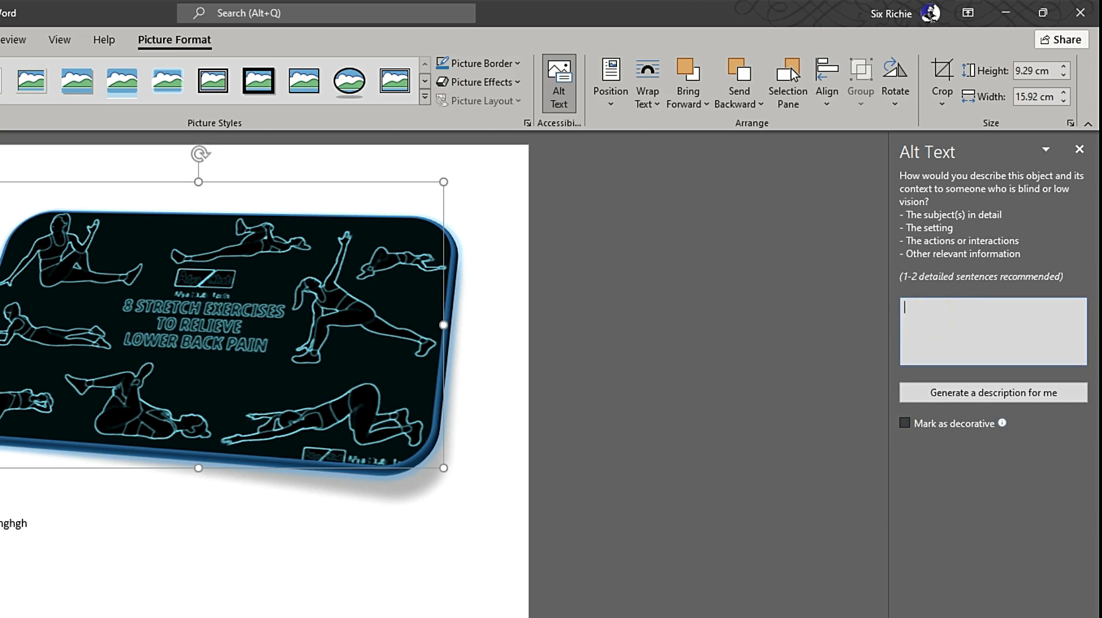
pyautogui.write('nimetumia steps nying kwenye insert image kam b')
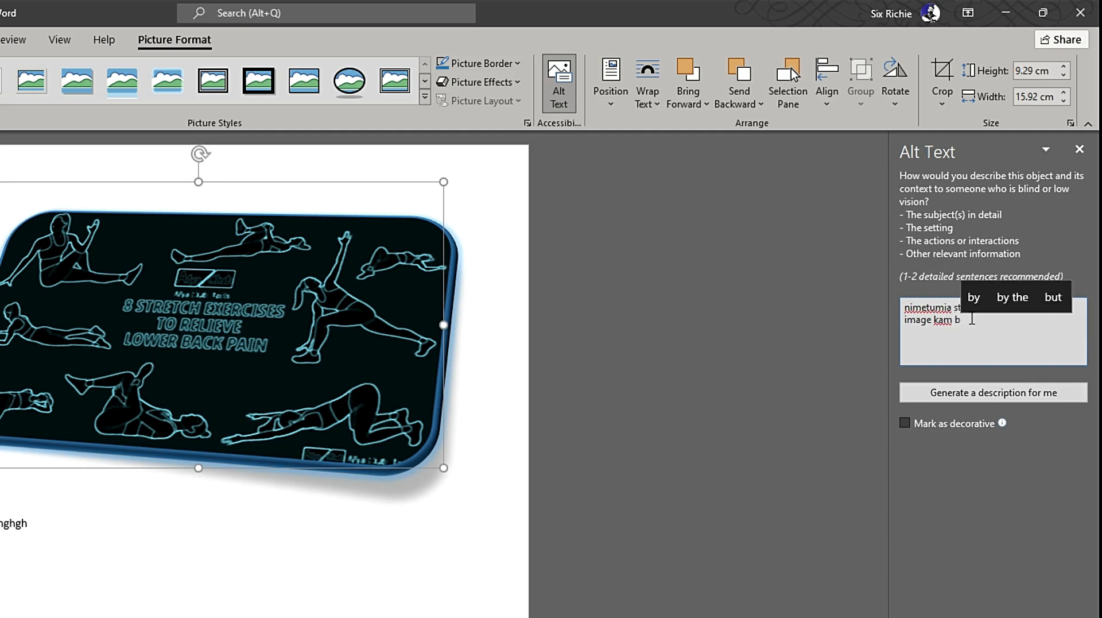
pyautogui.press('BackSpace')
pyautogui.write('vile')
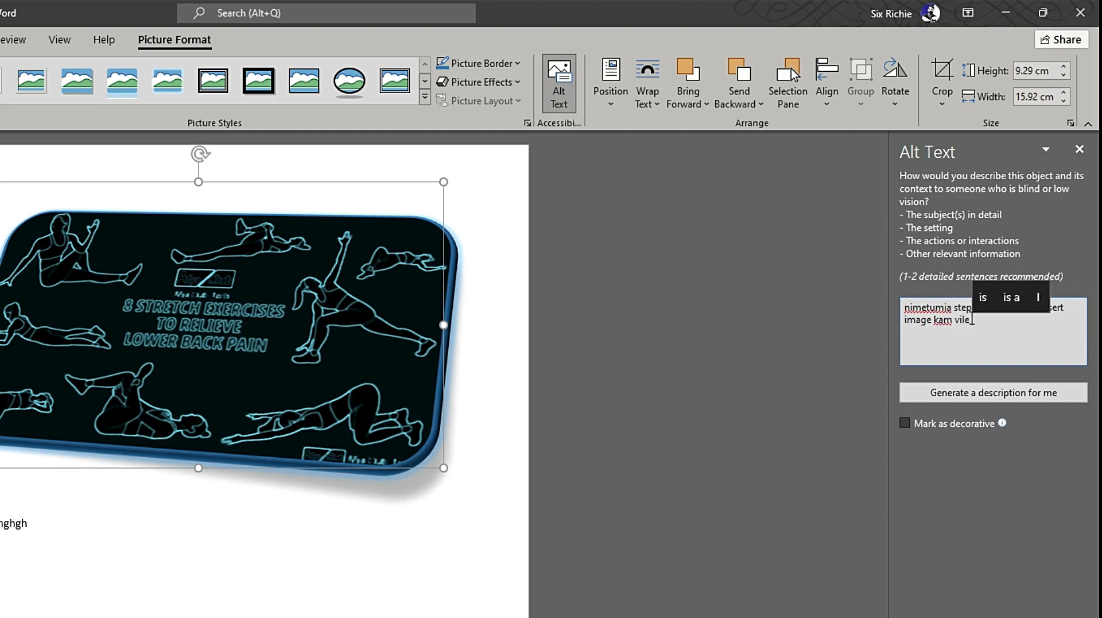
pyautogui.write(' color,')
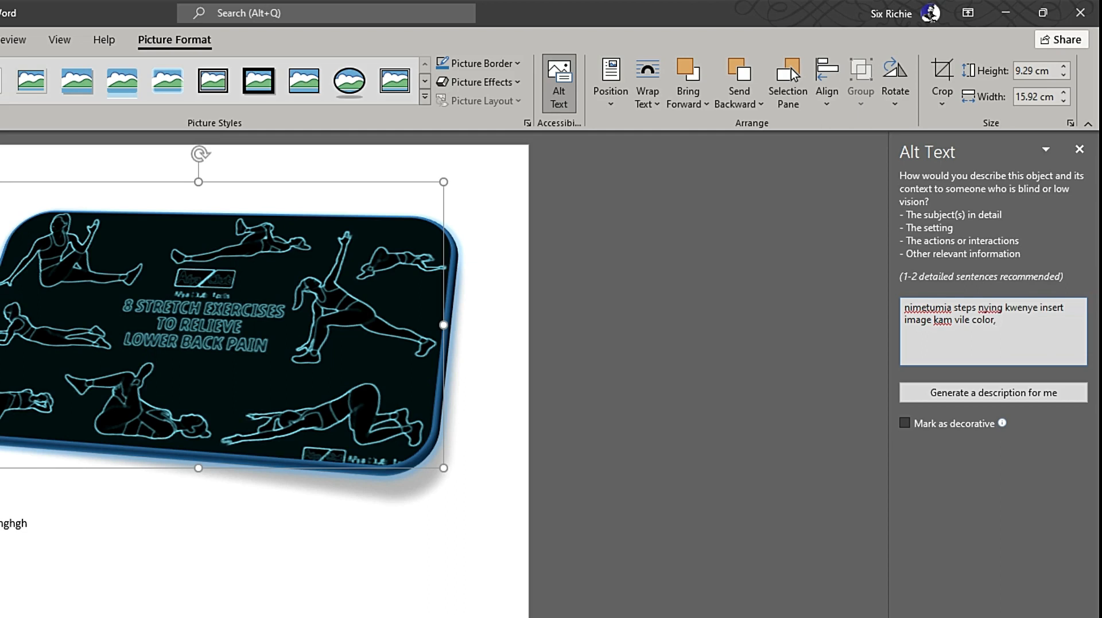
pyautogui.write(' styles')
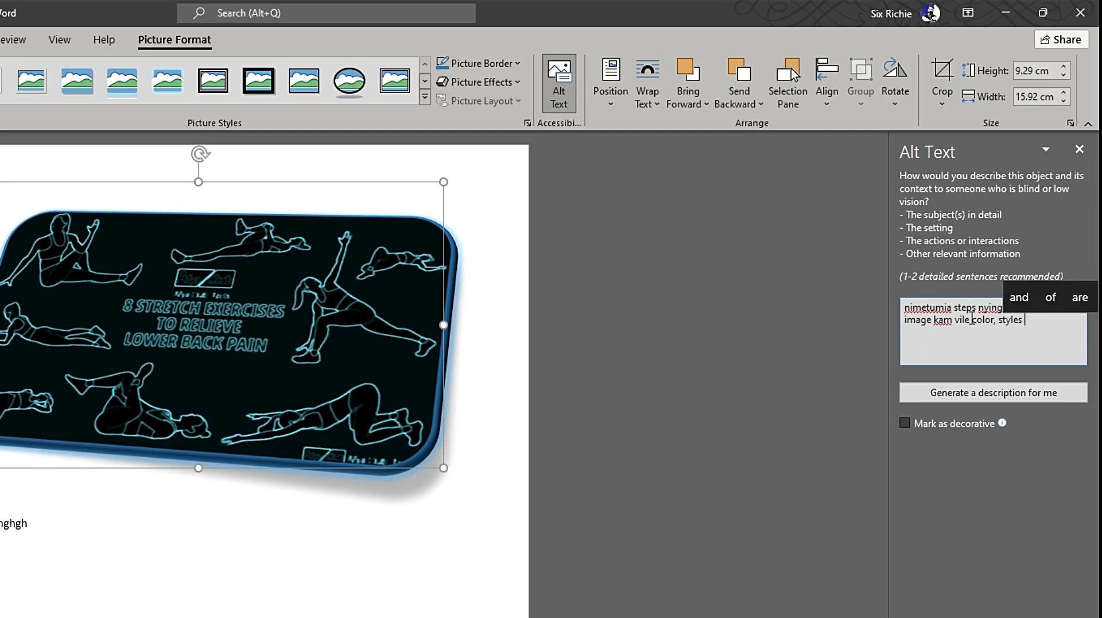
pyautogui.write(', effects')
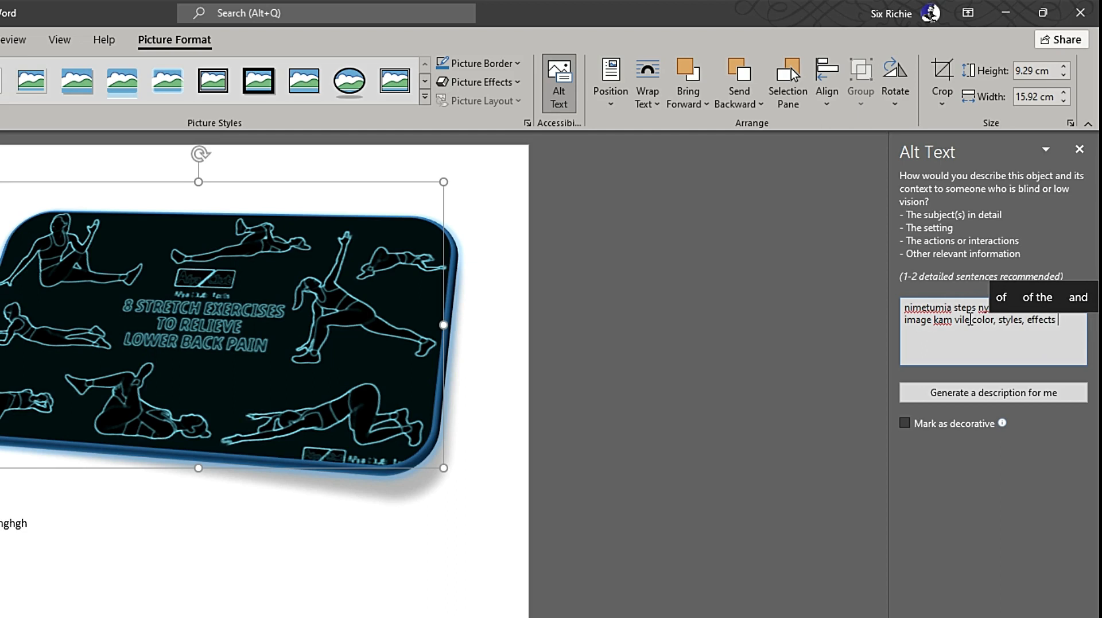
pyautogui.click(955, 354)
pyautogui.click(1046, 149)
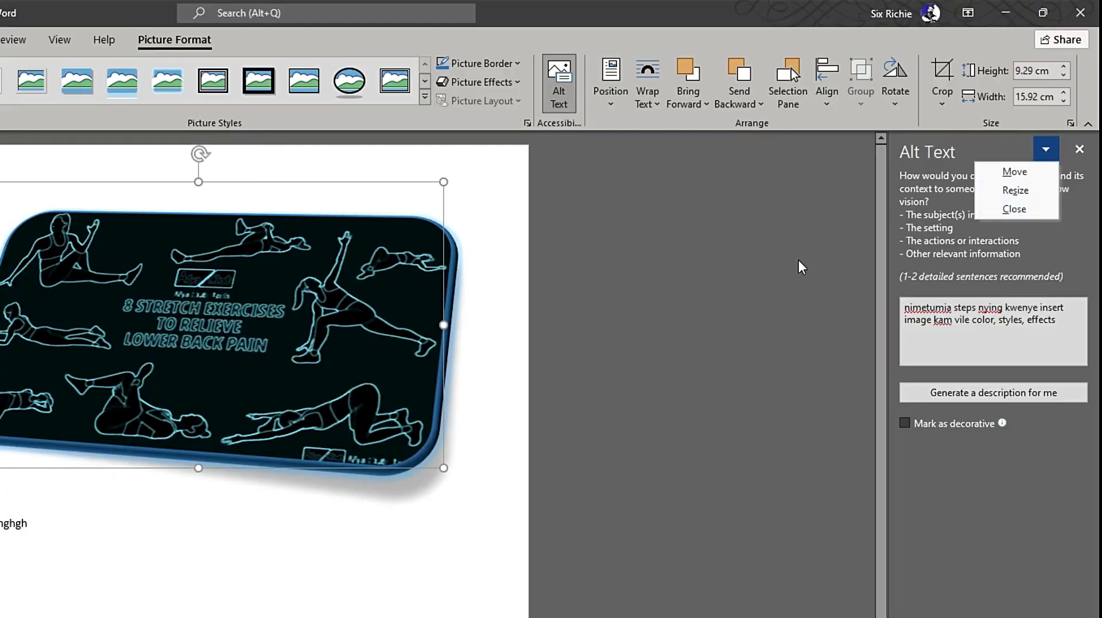
pyautogui.click(890, 183)
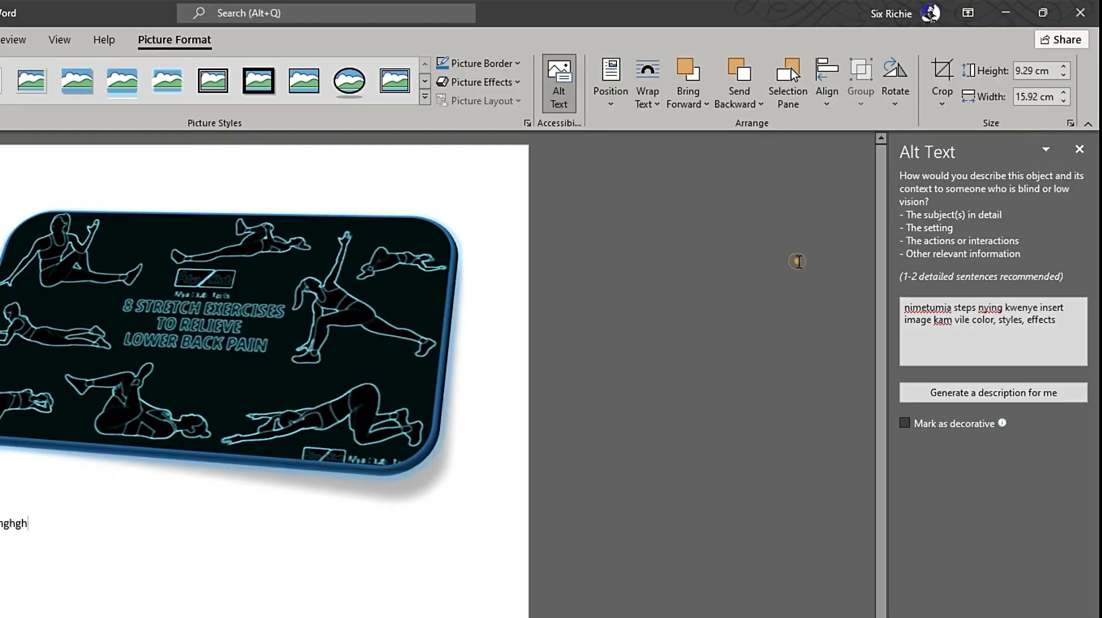
# - Select the picture to review its alt text, deselect it and close the alt text editor
pyautogui.click(344, 334)
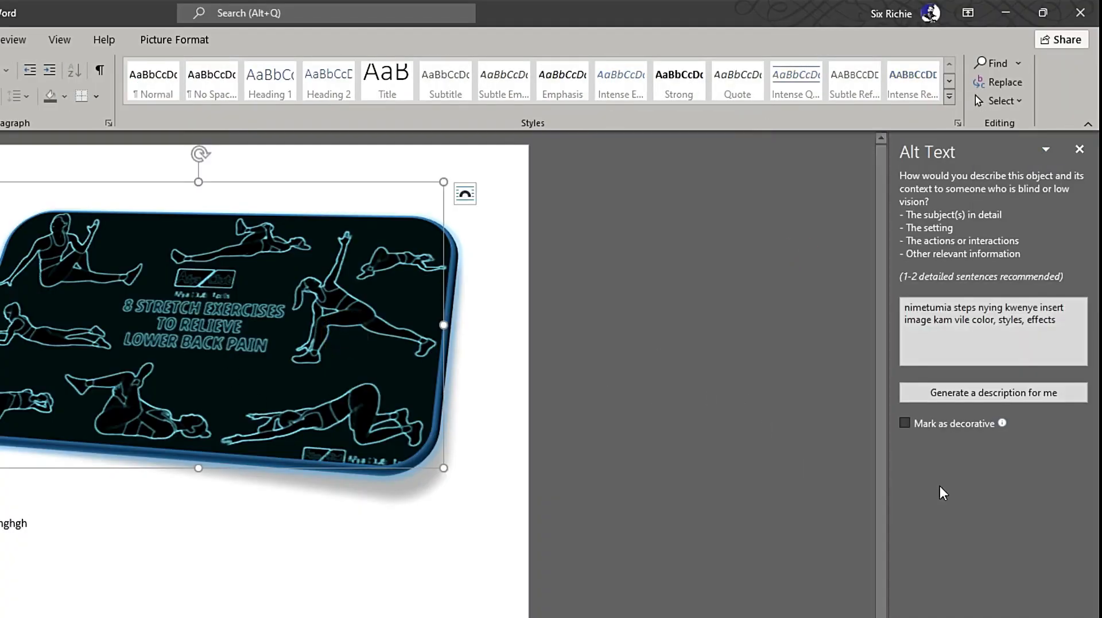
pyautogui.click(700, 443)
pyautogui.click(1079, 149)
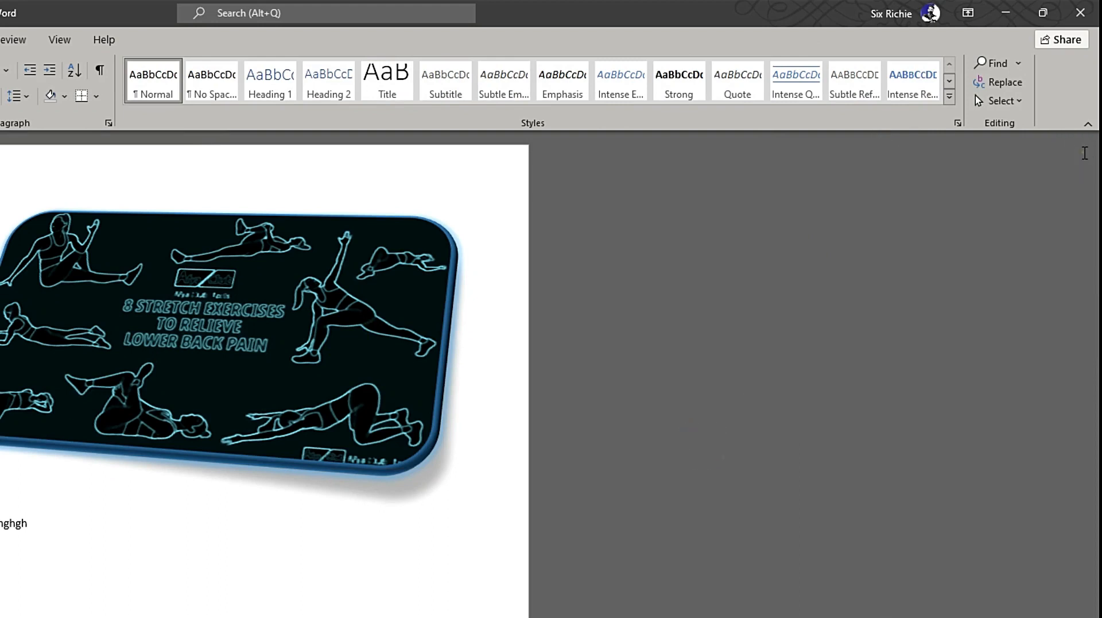
# - Reopen the picture's alt text, mark the picture as decorative, and close the alt text editor
pyautogui.click(418, 313)
pyautogui.scroll(-2, 551, 461)
pyautogui.scroll(2, 551, 461)
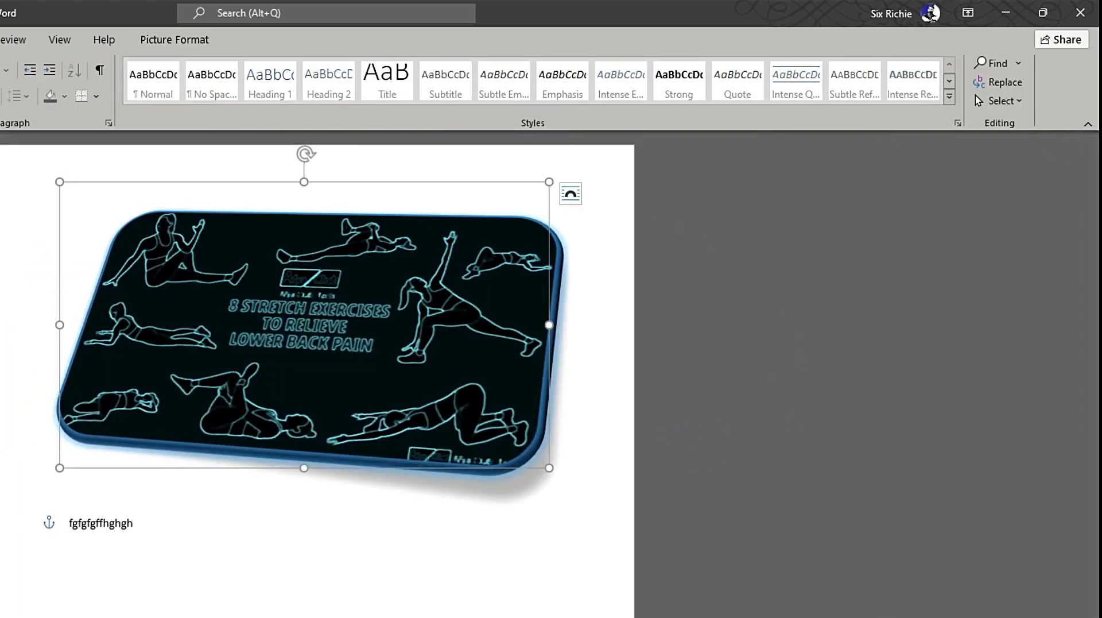
pyautogui.click(175, 39)
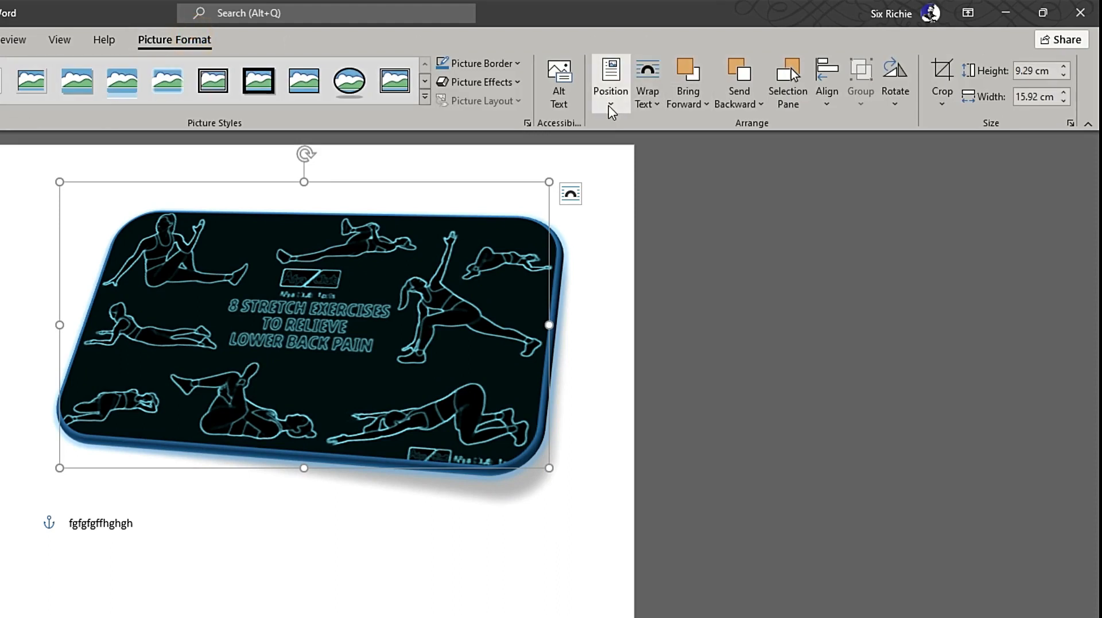
pyautogui.click(559, 86)
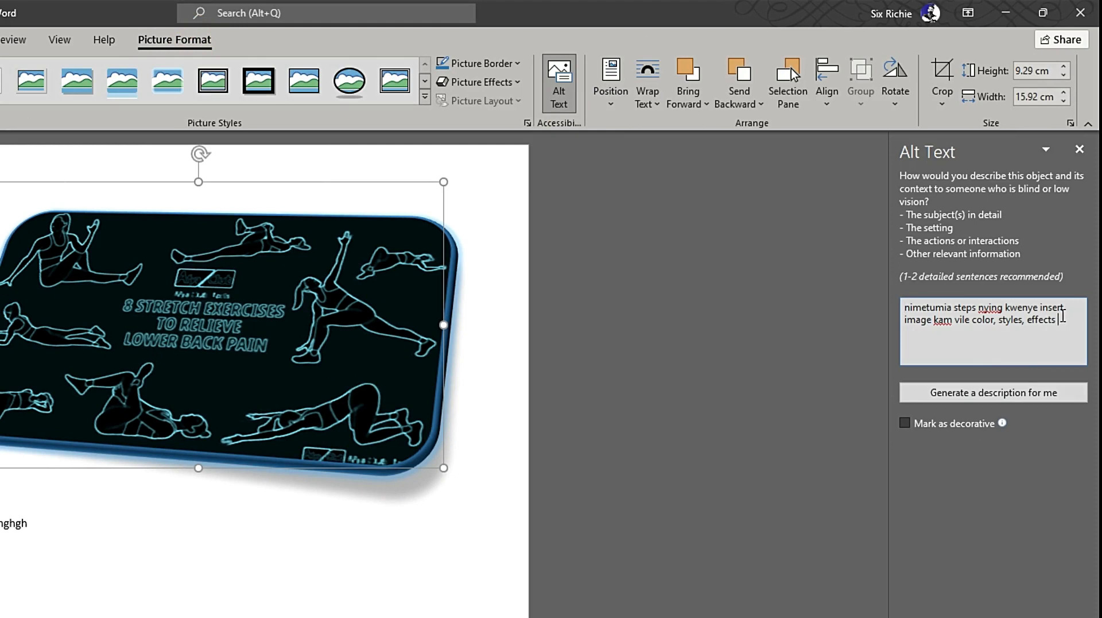
pyautogui.moveTo(1062, 315); pyautogui.dragTo(874, 301)
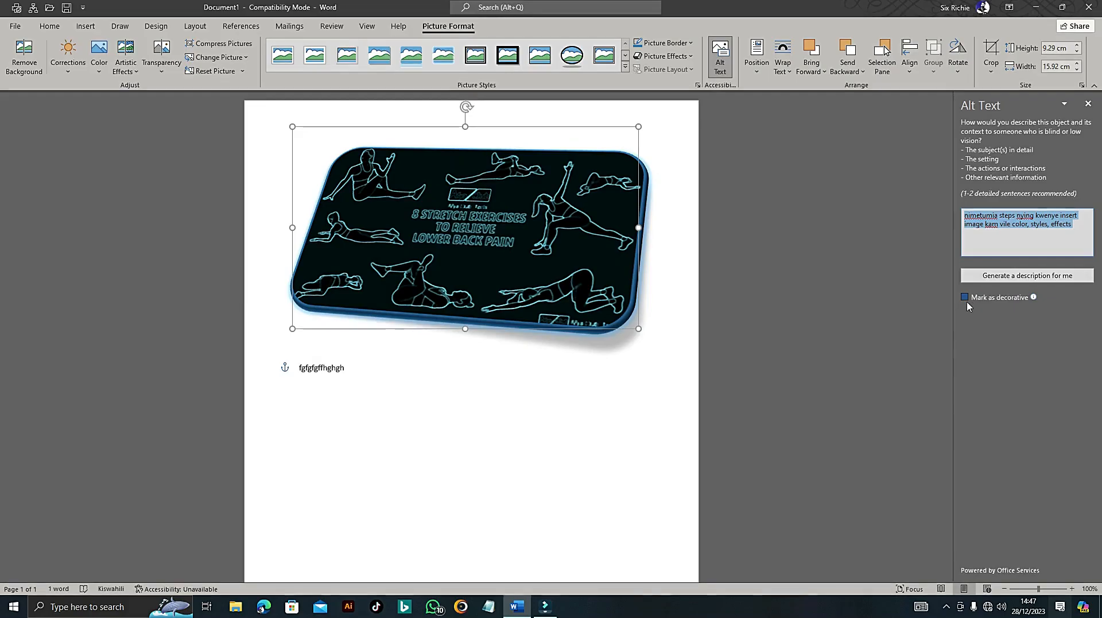
pyautogui.click(967, 298)
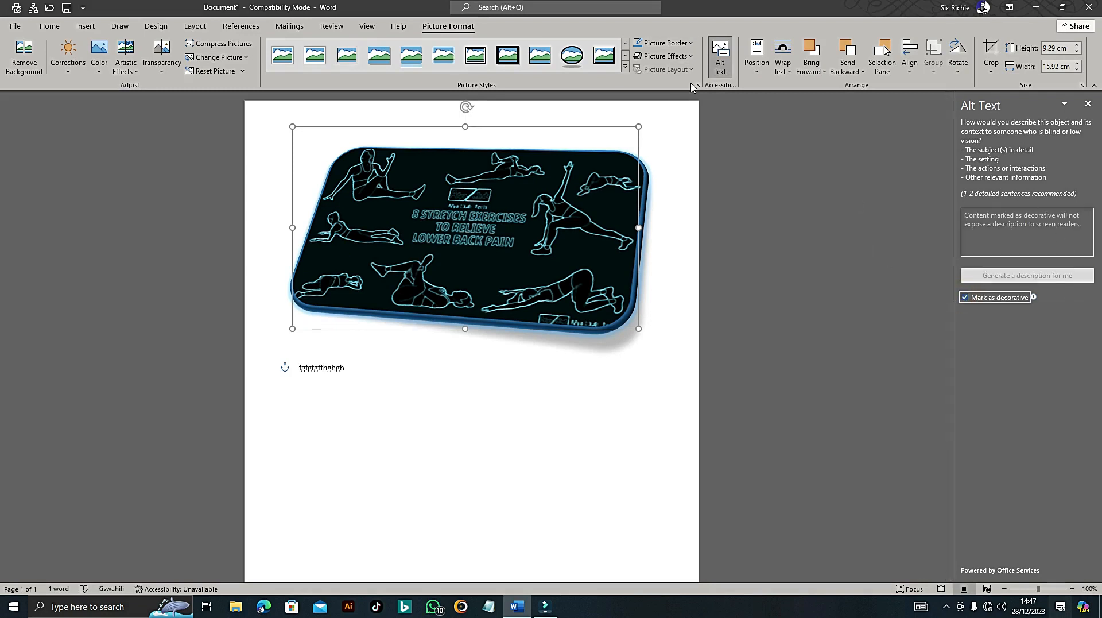
pyautogui.click(1088, 104)
pyautogui.click(707, 384)
pyautogui.click(644, 246)
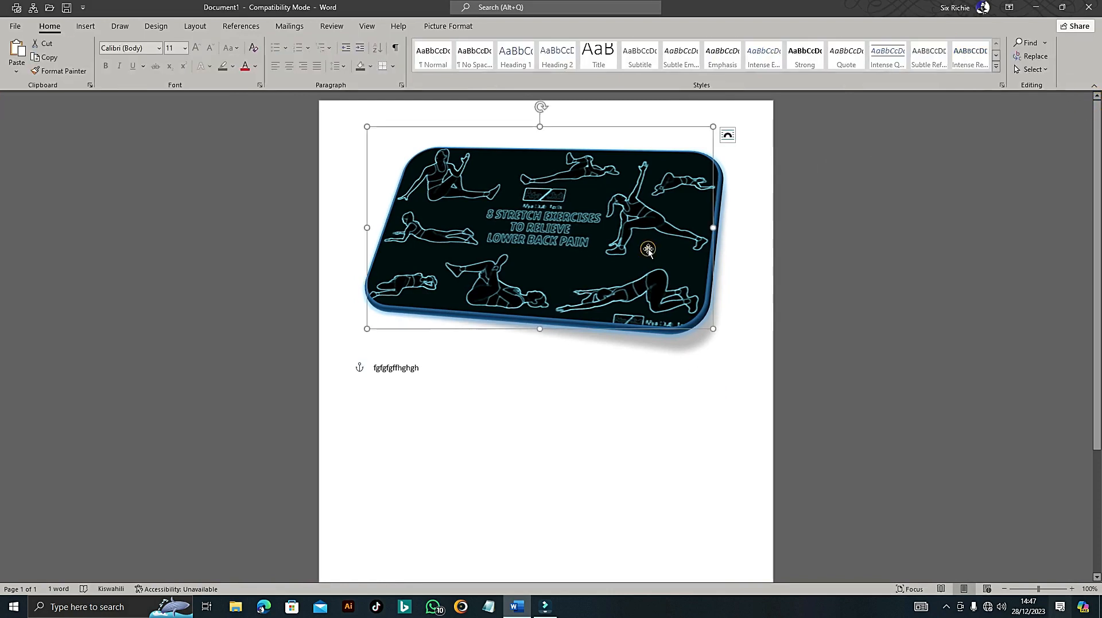
pyautogui.scroll(-4, 647, 250)
pyautogui.scroll(-1, 647, 251)
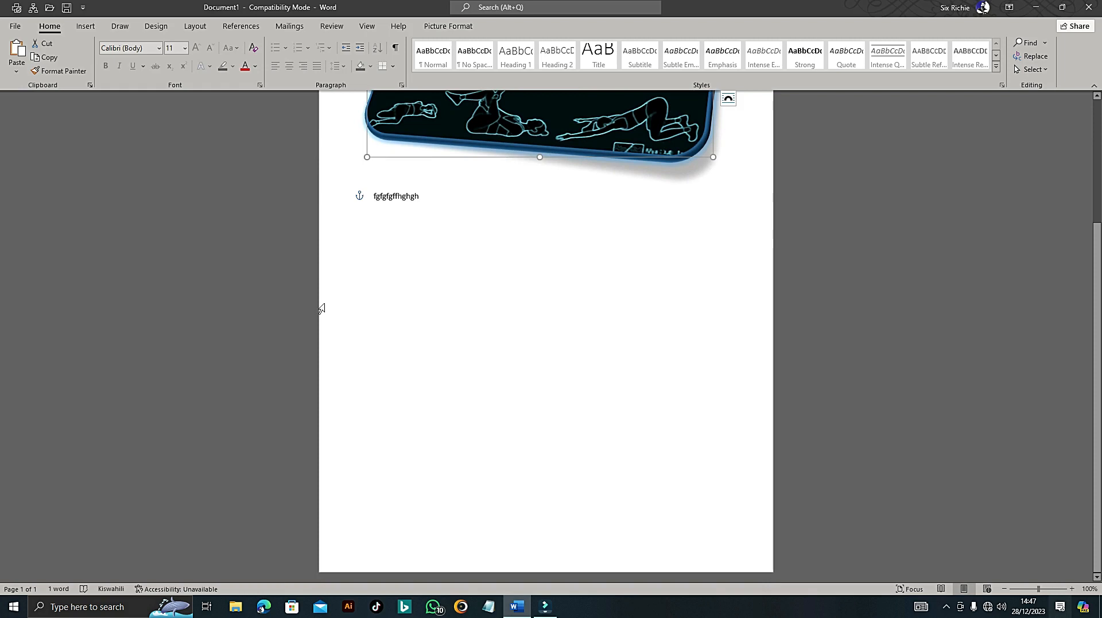
pyautogui.scroll(3, 746, 517)
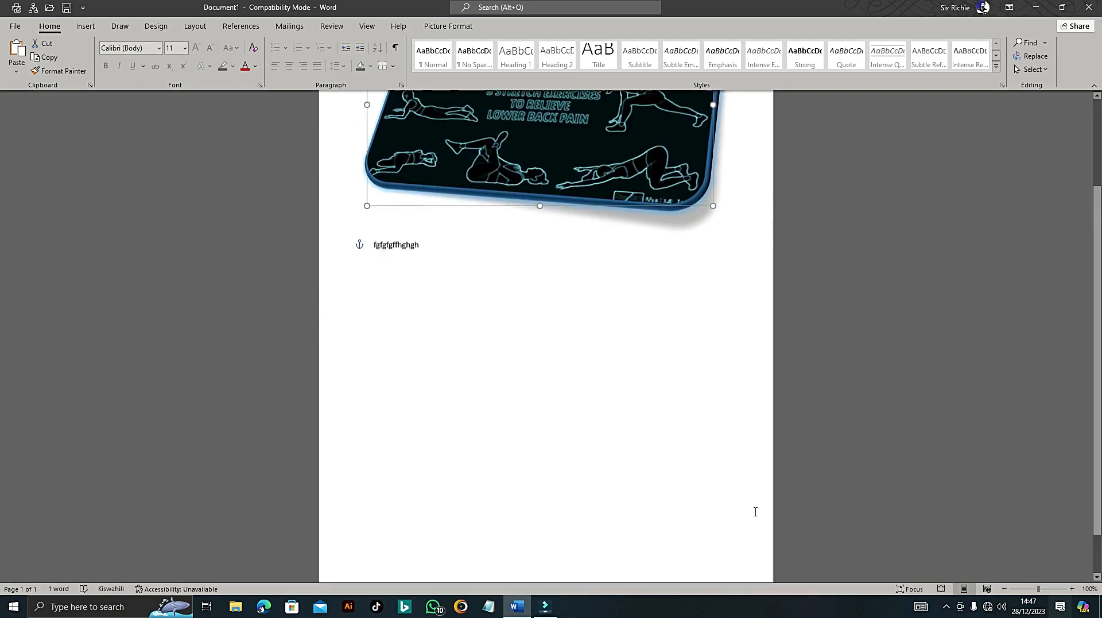
pyautogui.scroll(-1, 401, 548)
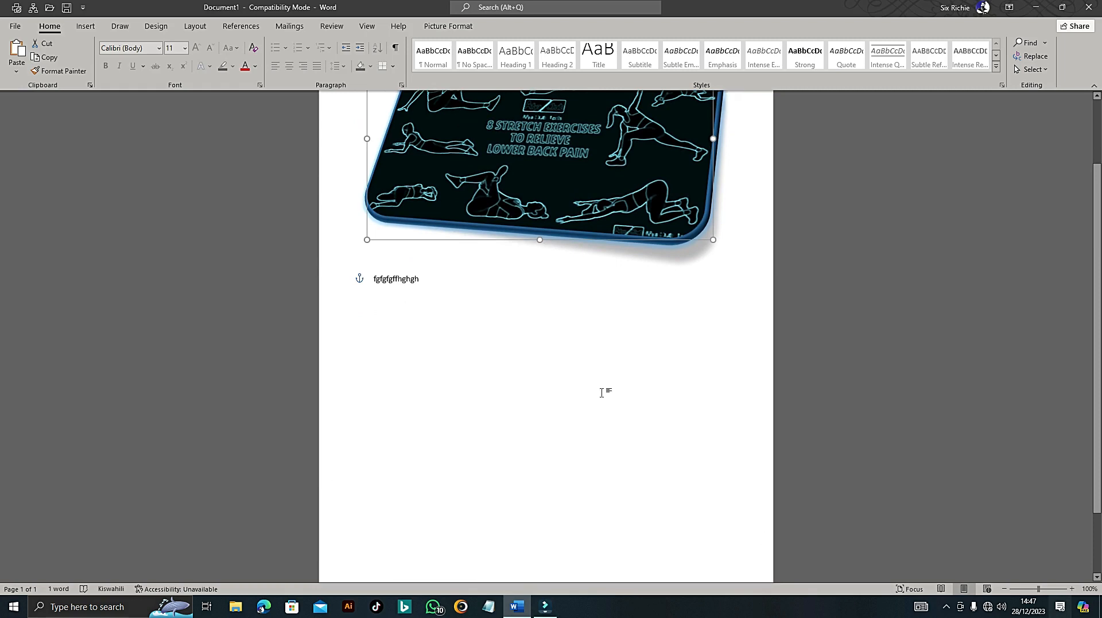
pyautogui.scroll(3, 603, 389)
pyautogui.click(761, 124)
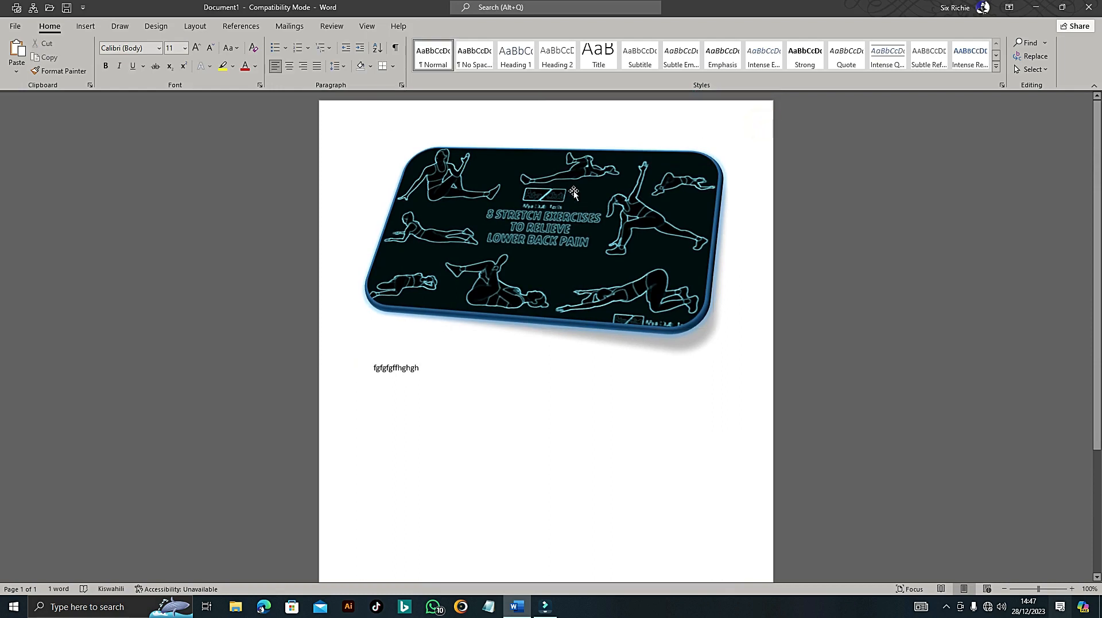
# - Preview the picture's position presets, including Middle Center and Top Center, and look through its text wrapping options
pyautogui.click(494, 183)
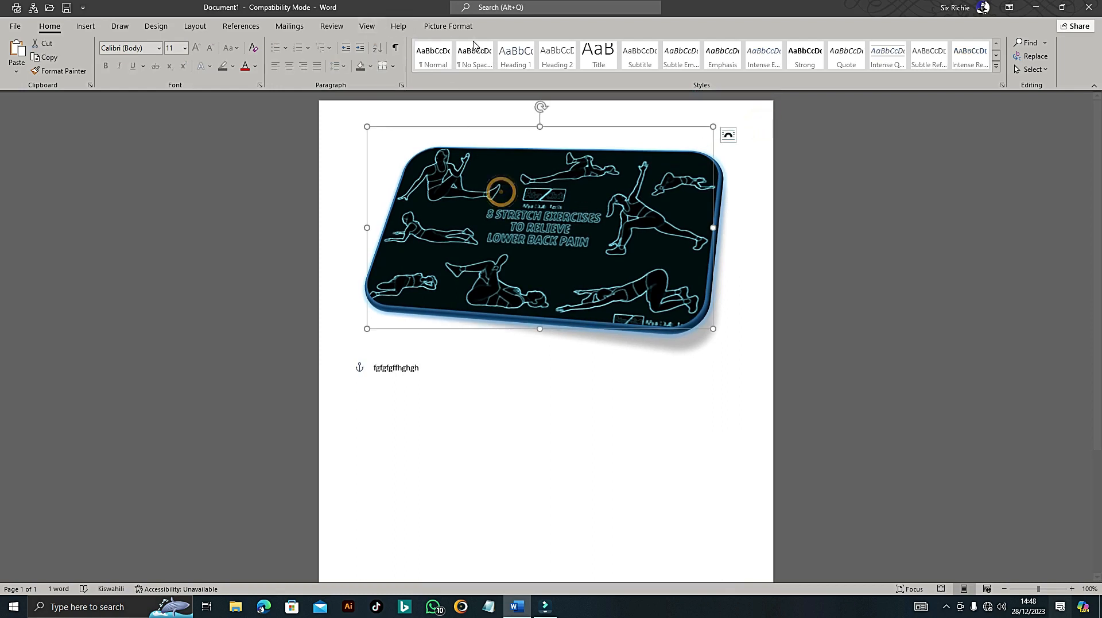
pyautogui.click(448, 26)
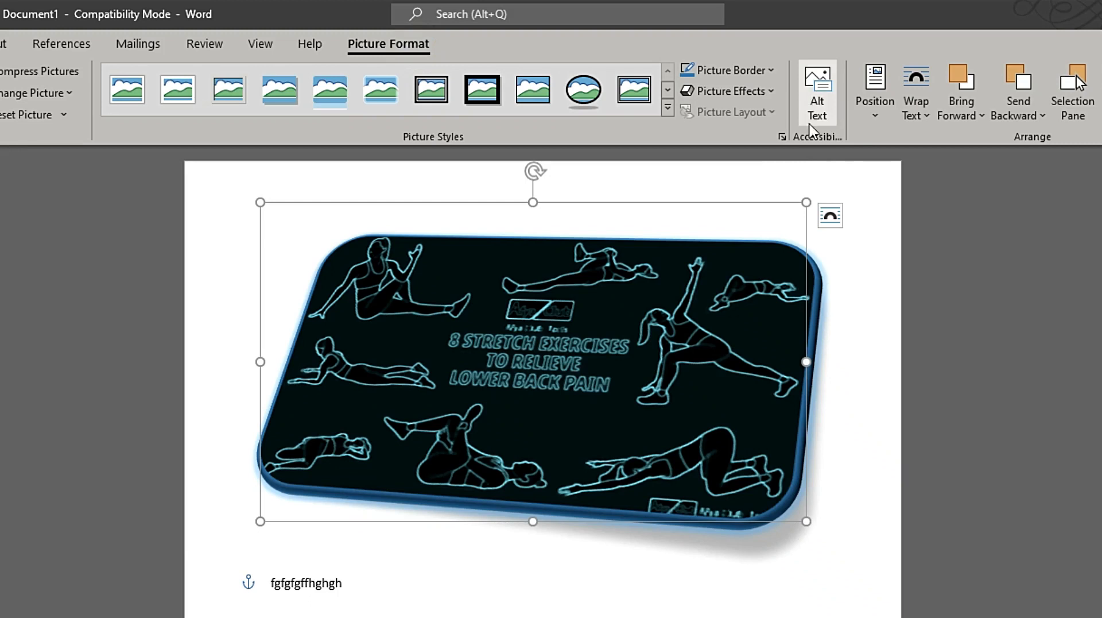
pyautogui.click(872, 120)
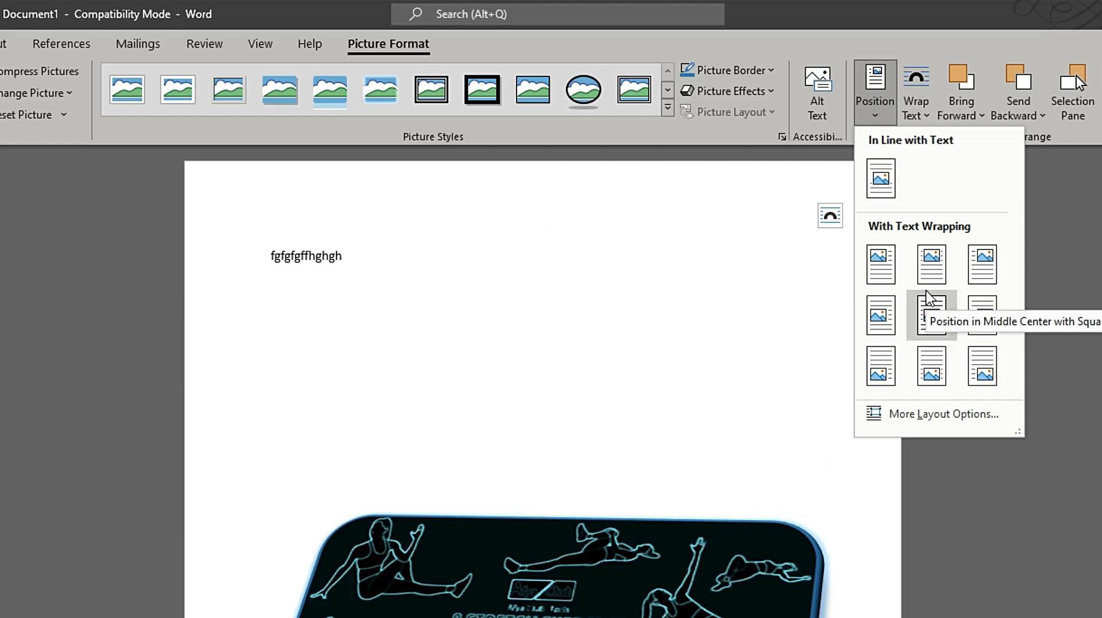
pyautogui.click(935, 259)
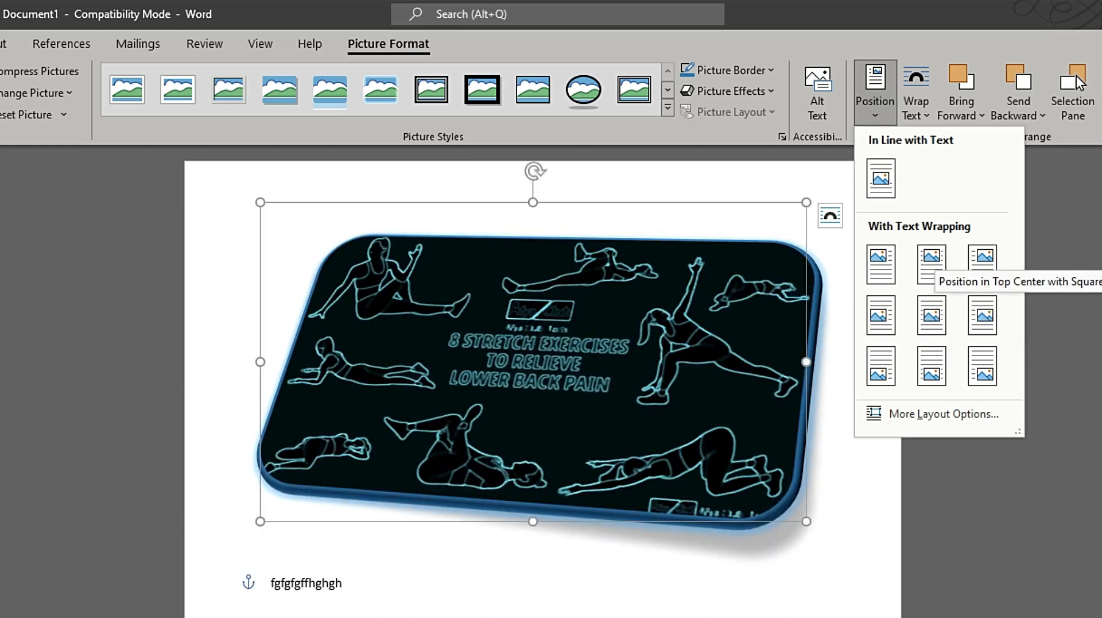
pyautogui.click(927, 120)
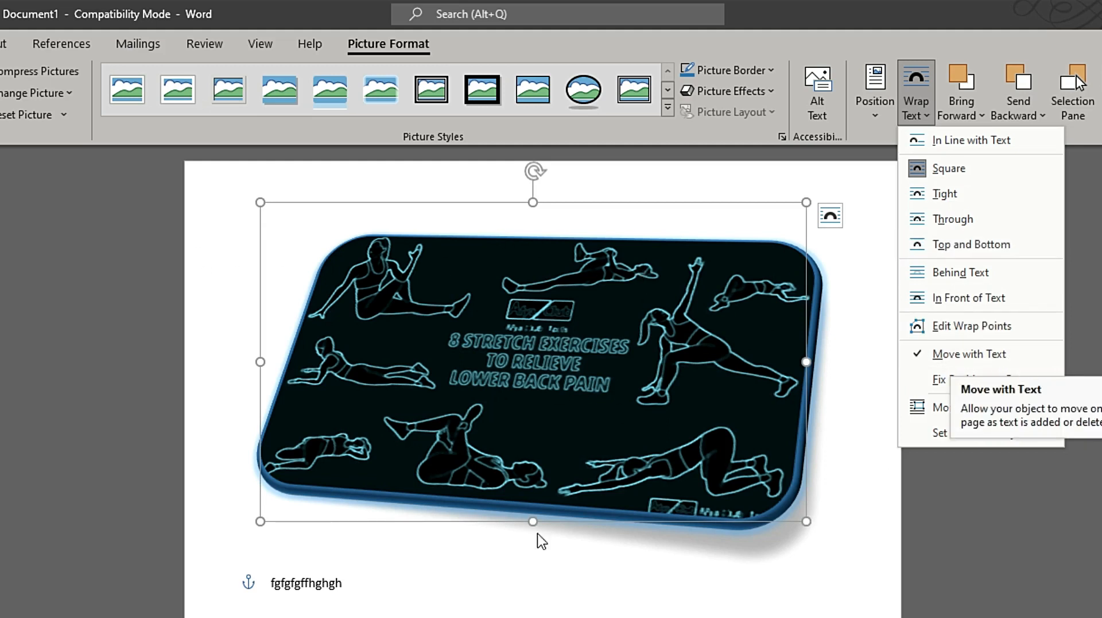
pyautogui.click(542, 254)
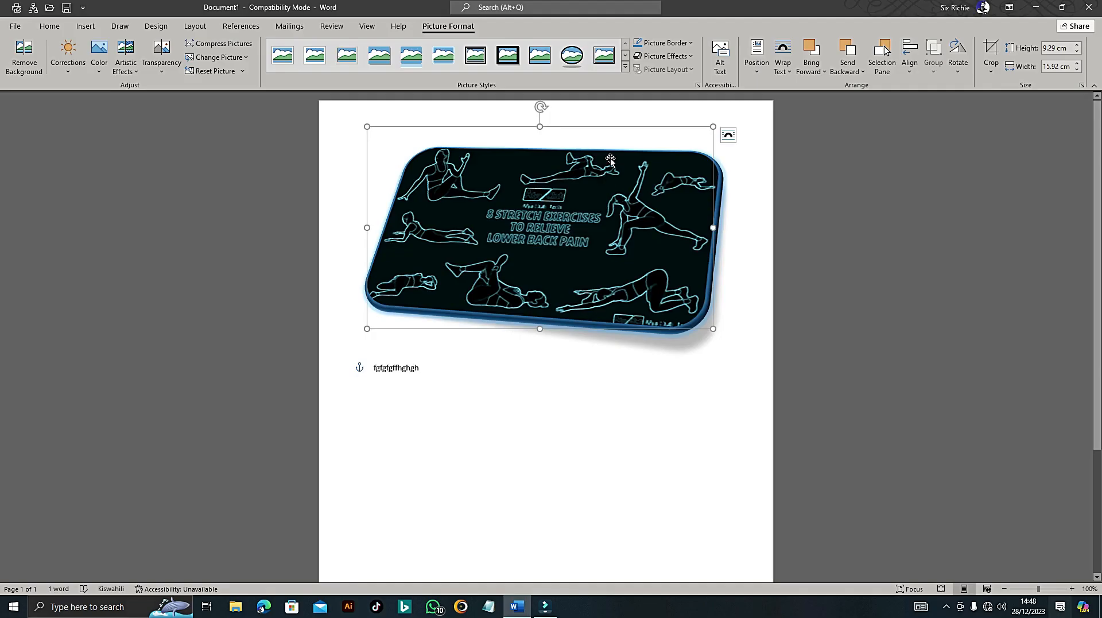
# - Move the picture around the page and place it near the upper margin, above the "fgfgfgffhghgh" text
pyautogui.moveTo(644, 251); pyautogui.dragTo(615, 360)
pyautogui.moveTo(592, 227); pyautogui.dragTo(566, 183)
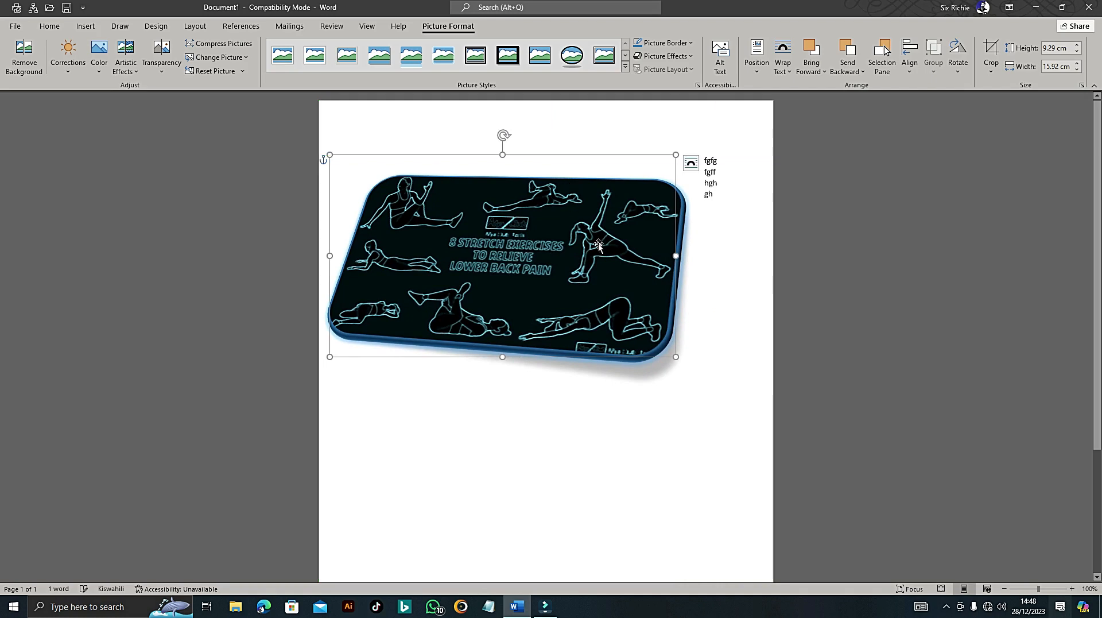
pyautogui.click(732, 392)
pyautogui.moveTo(486, 227); pyautogui.dragTo(512, 229)
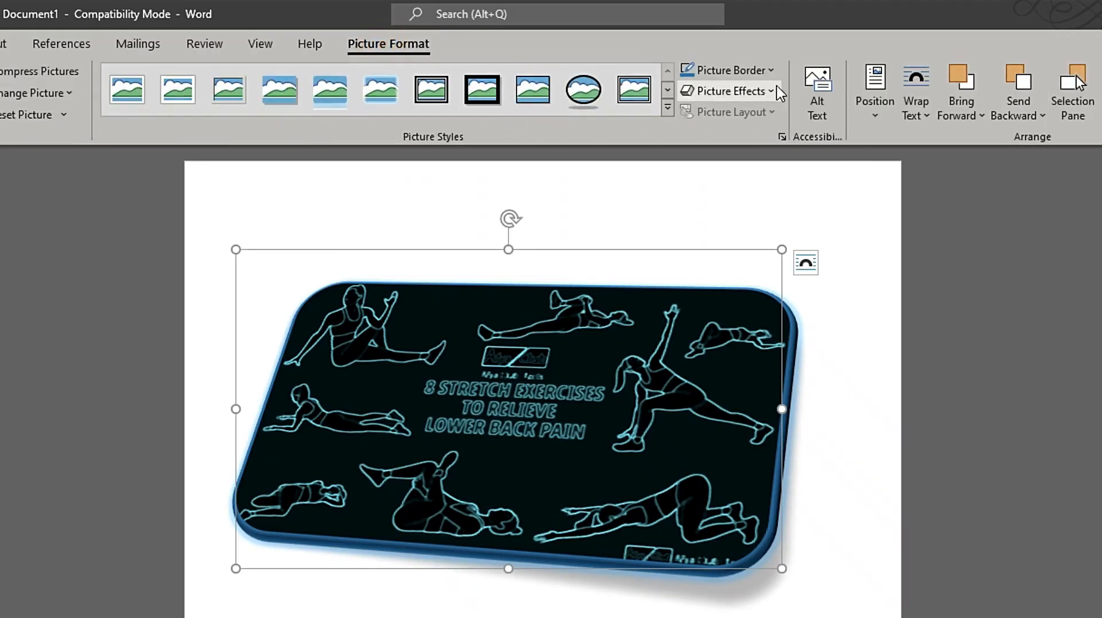
# - Review the picture's text wrapping choices and the Bring Forward and Send Backward ordering options
pyautogui.click(928, 118)
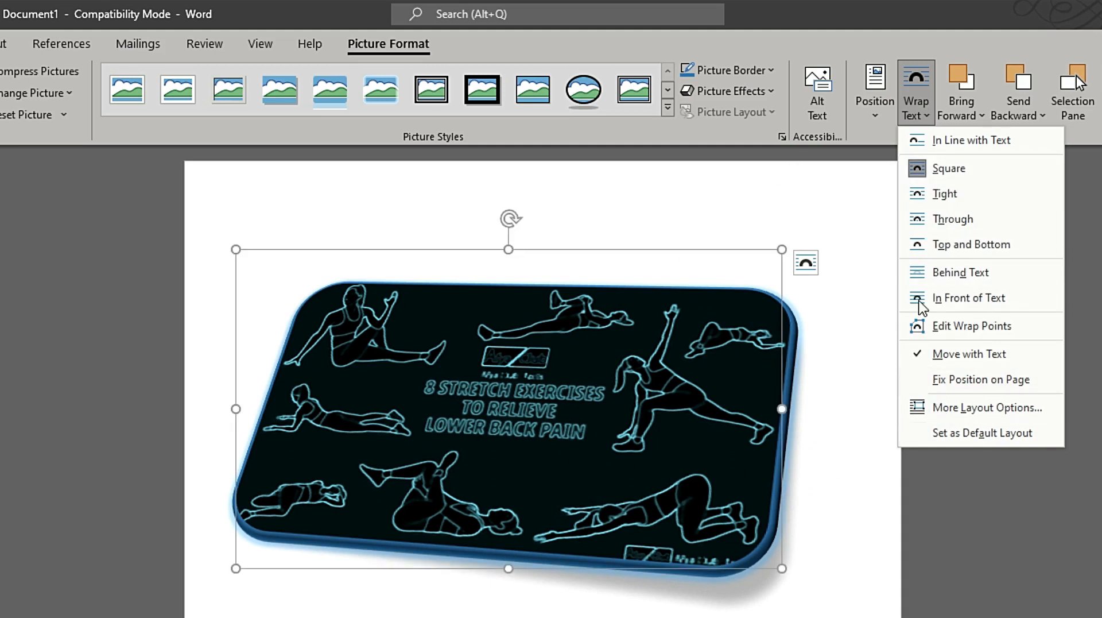
pyautogui.click(988, 261)
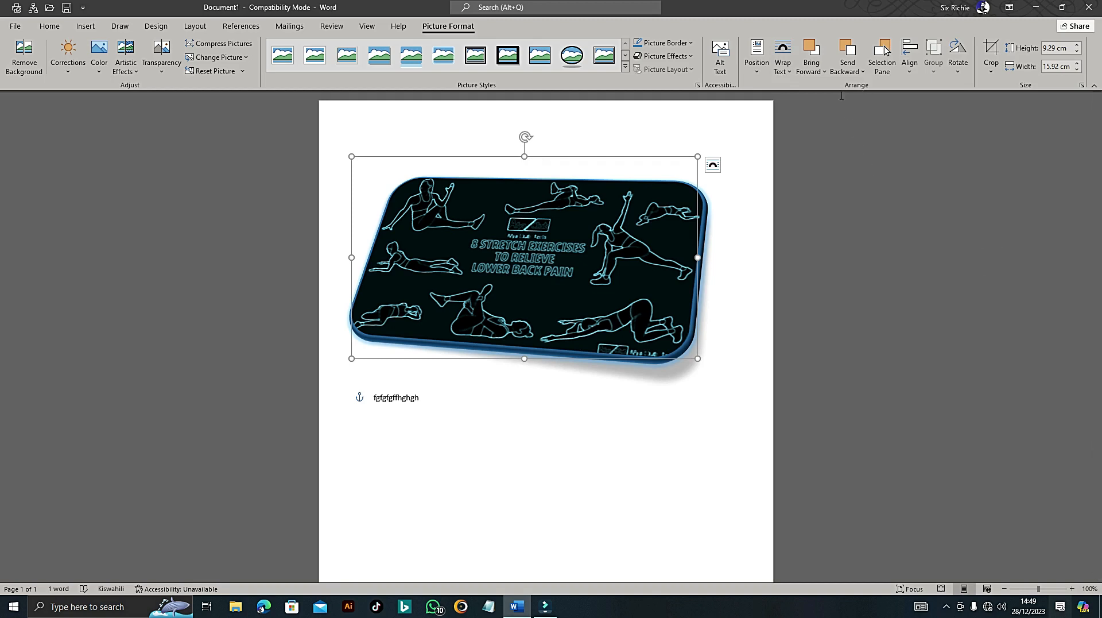
pyautogui.click(814, 70)
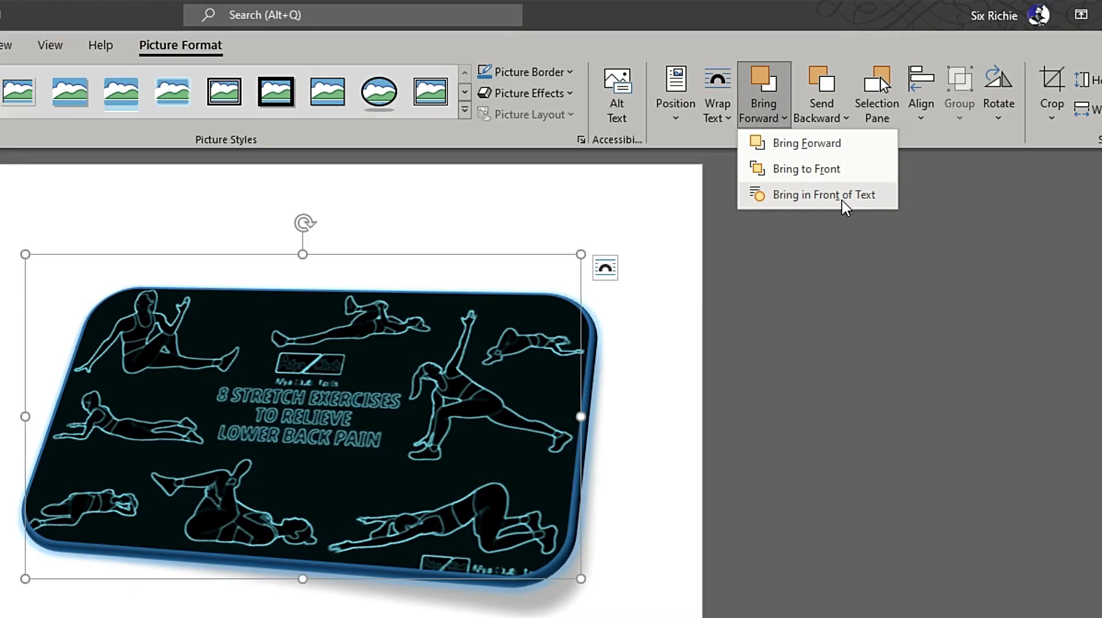
pyautogui.click(845, 118)
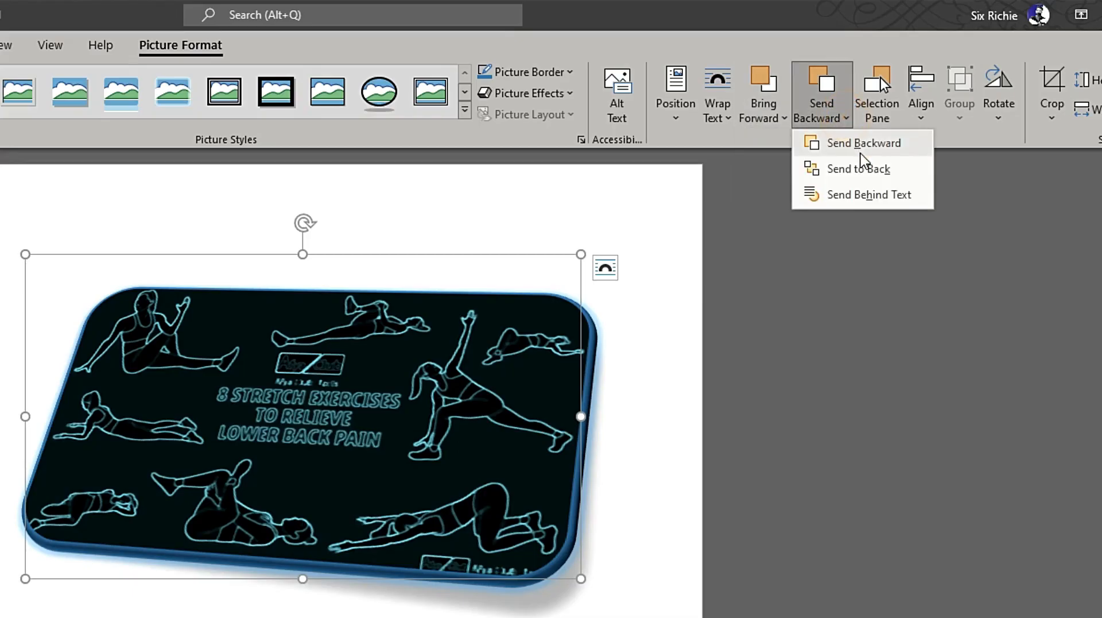
pyautogui.click(765, 115)
pyautogui.click(838, 112)
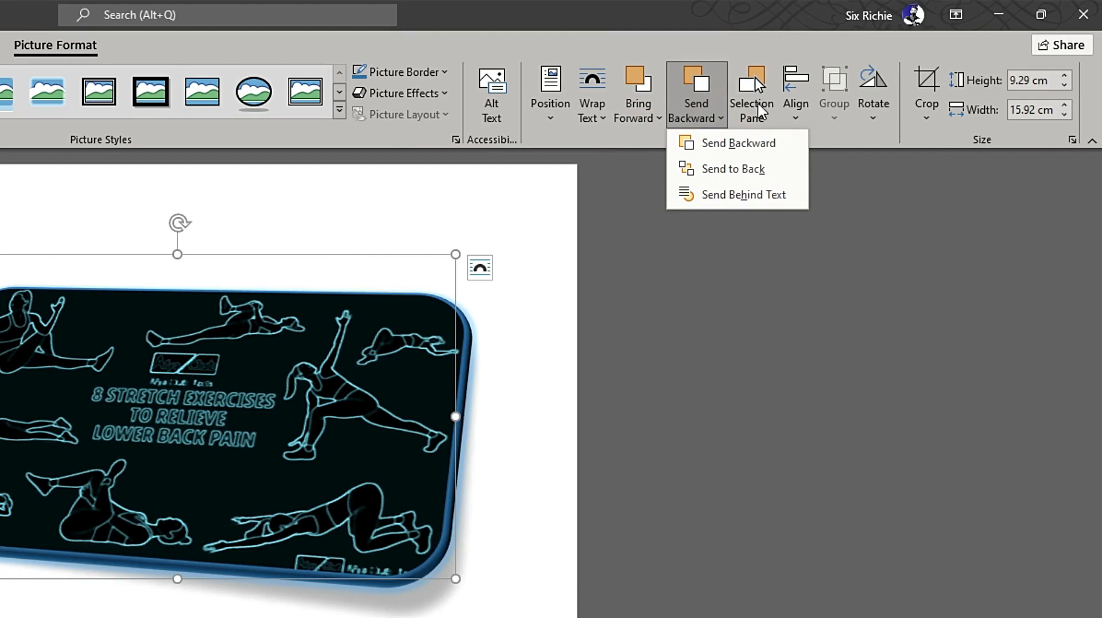
# - List the document's objects for selection, then hide Picture 1 and show it again
pyautogui.click(756, 102)
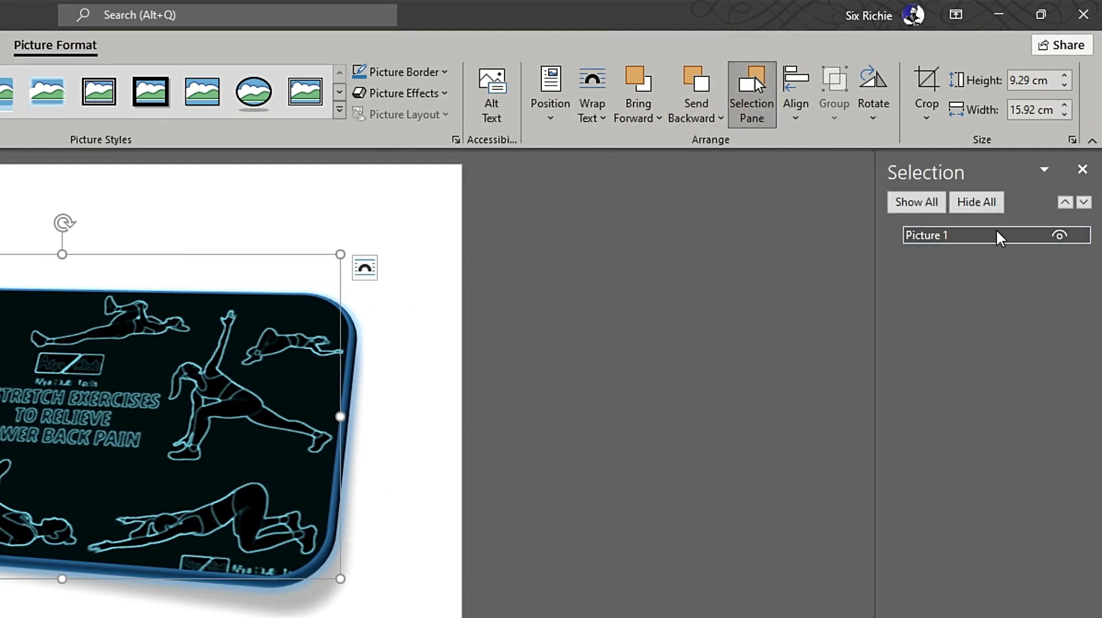
pyautogui.click(1060, 236)
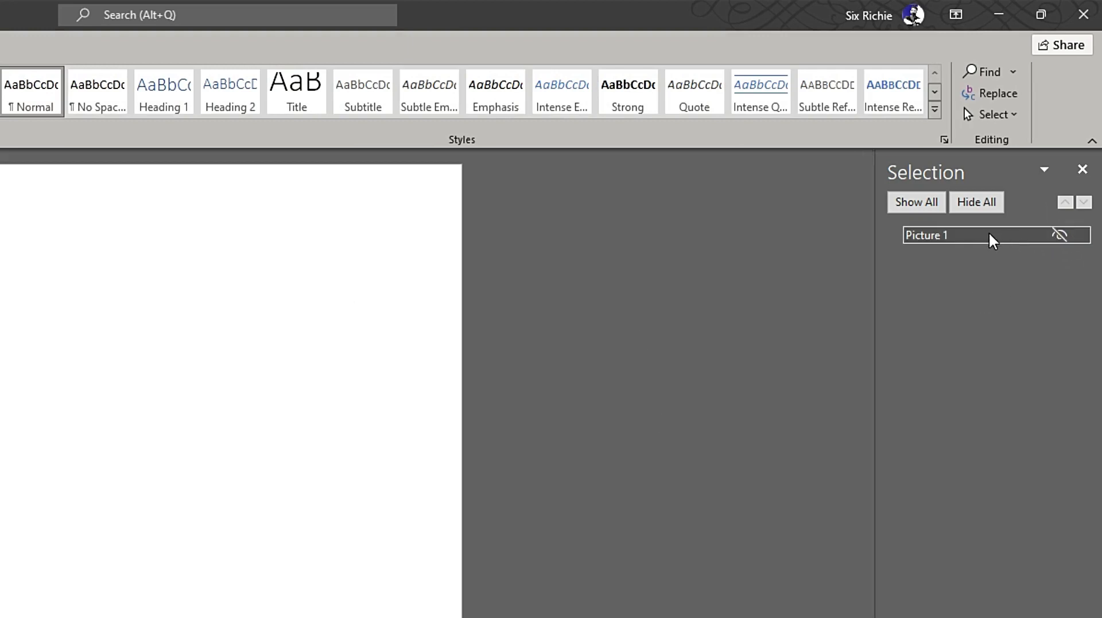
pyautogui.click(1060, 236)
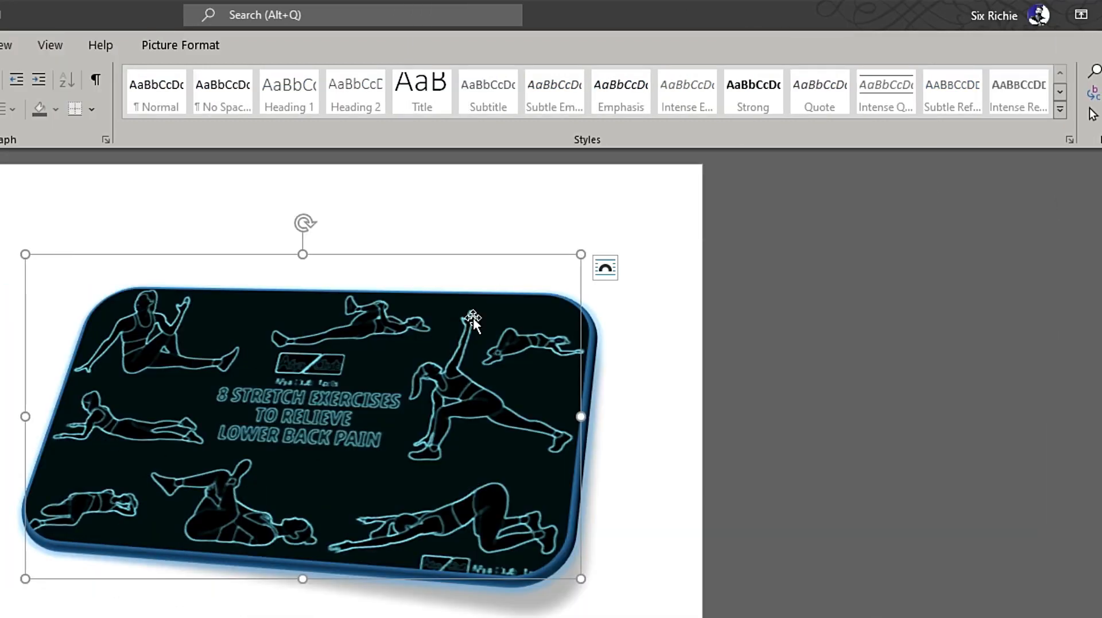
# - Align the picture to the vertical middle of the page margins
pyautogui.click(183, 46)
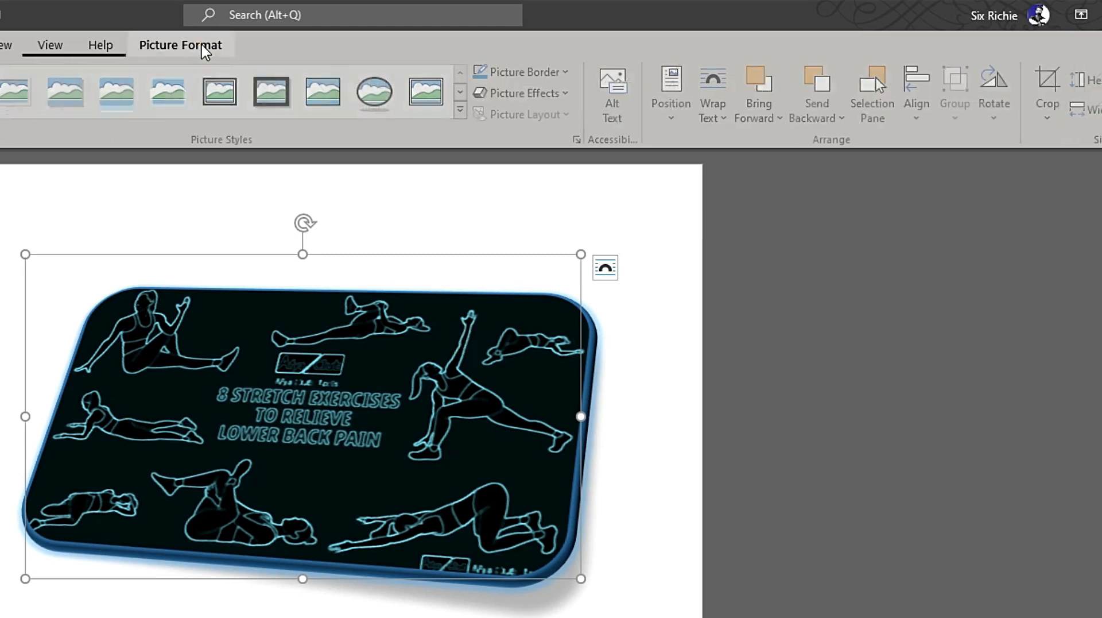
pyautogui.click(927, 114)
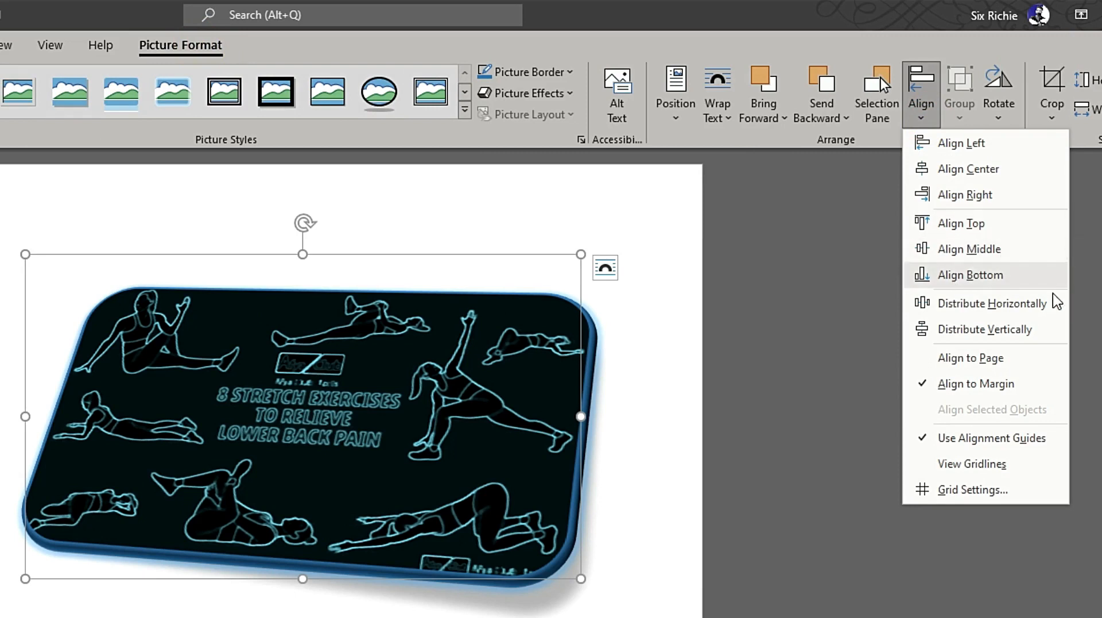
pyautogui.click(985, 251)
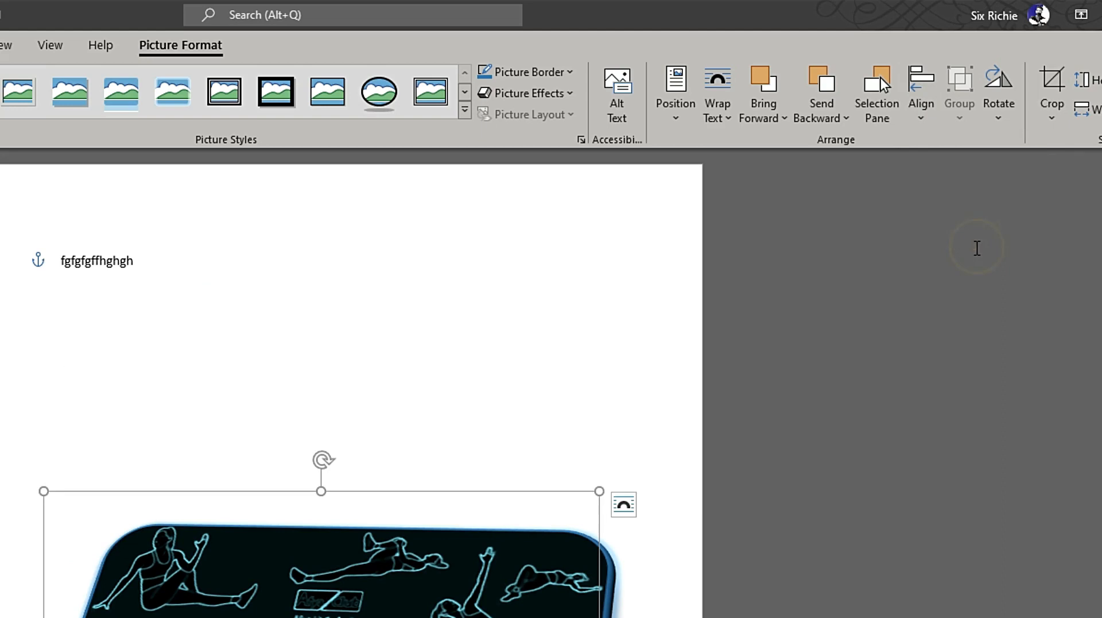
# - Align the picture to the left and top page margins
pyautogui.click(921, 109)
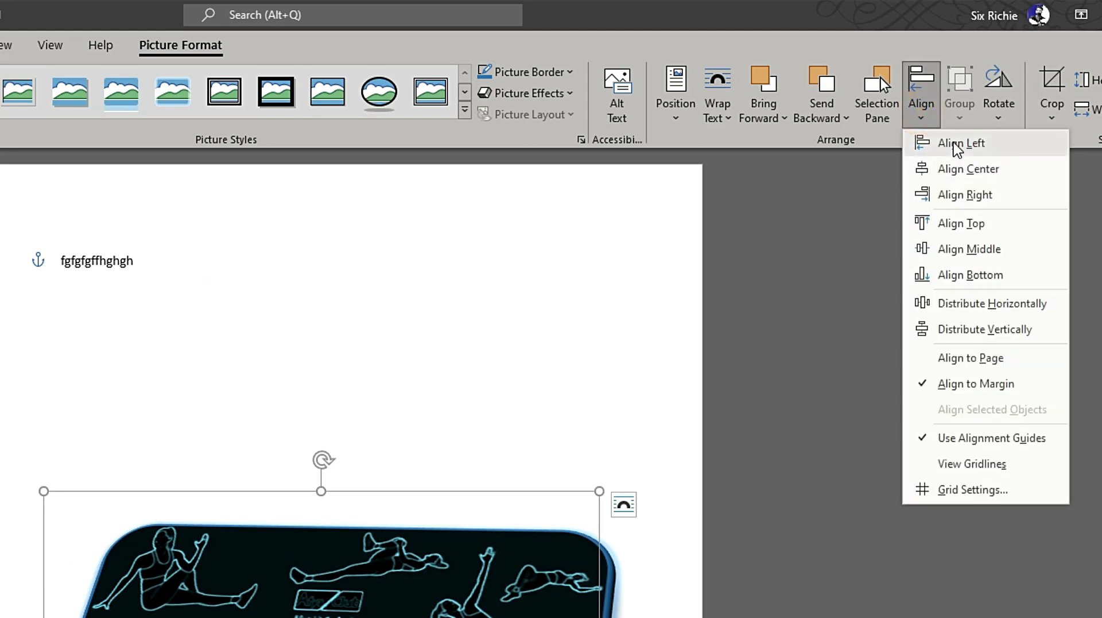
pyautogui.click(926, 143)
pyautogui.click(917, 99)
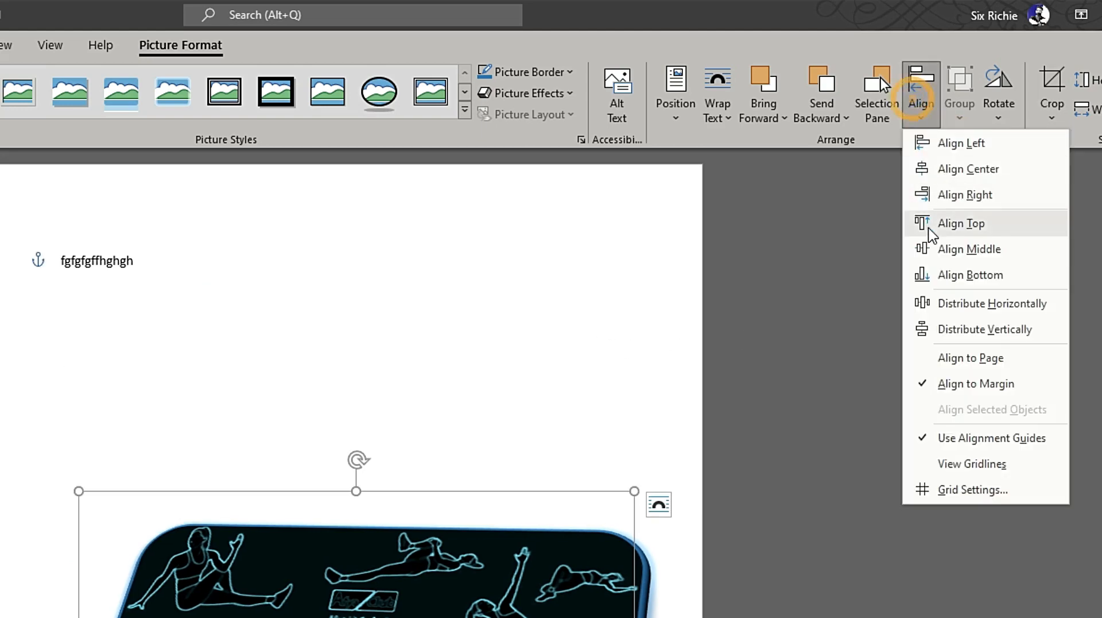
pyautogui.click(946, 221)
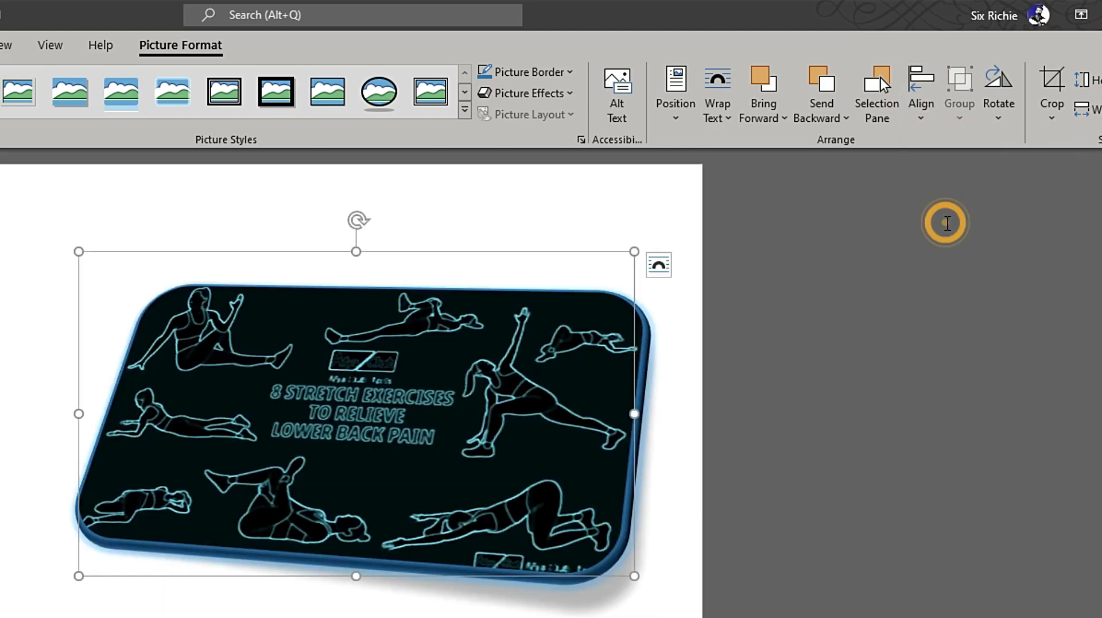
# - Review the rotate and flip options available for the picture
pyautogui.click(997, 115)
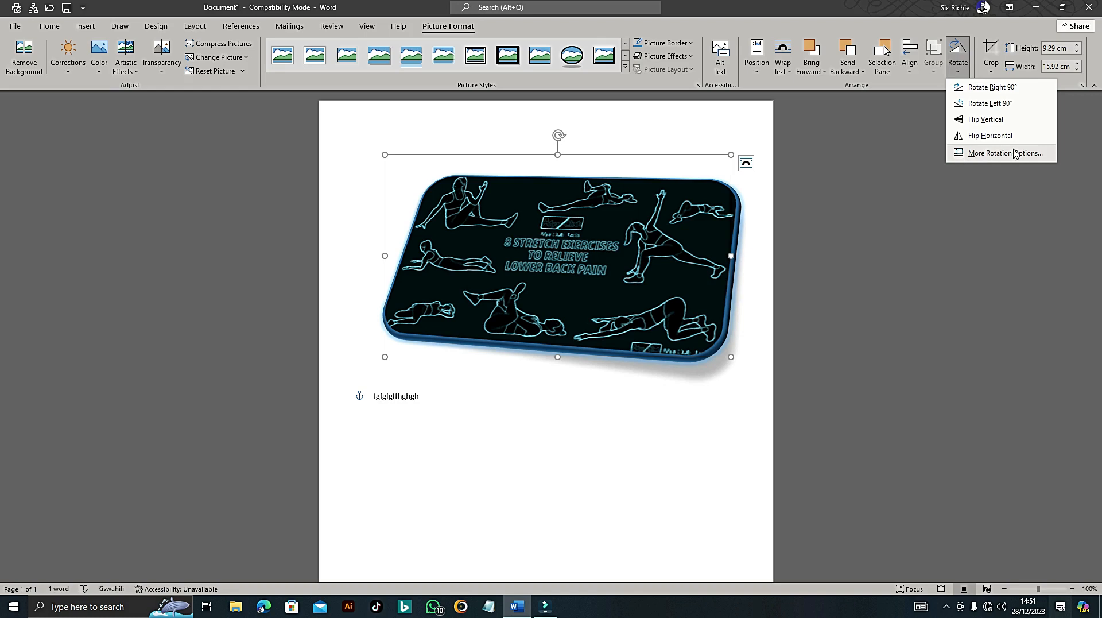
pyautogui.click(899, 191)
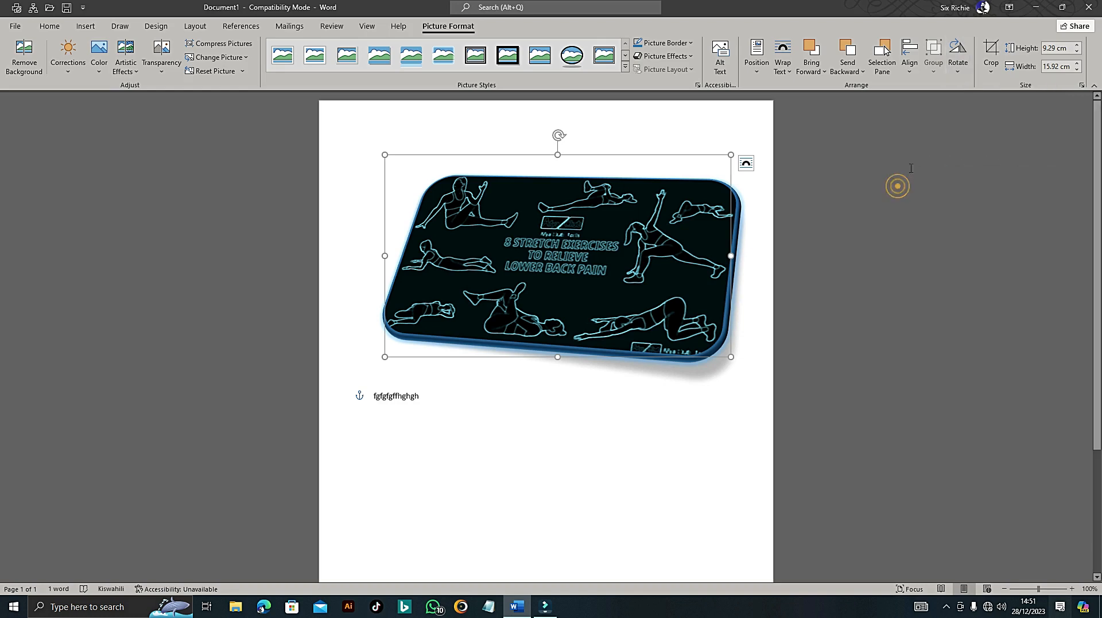
pyautogui.click(958, 67)
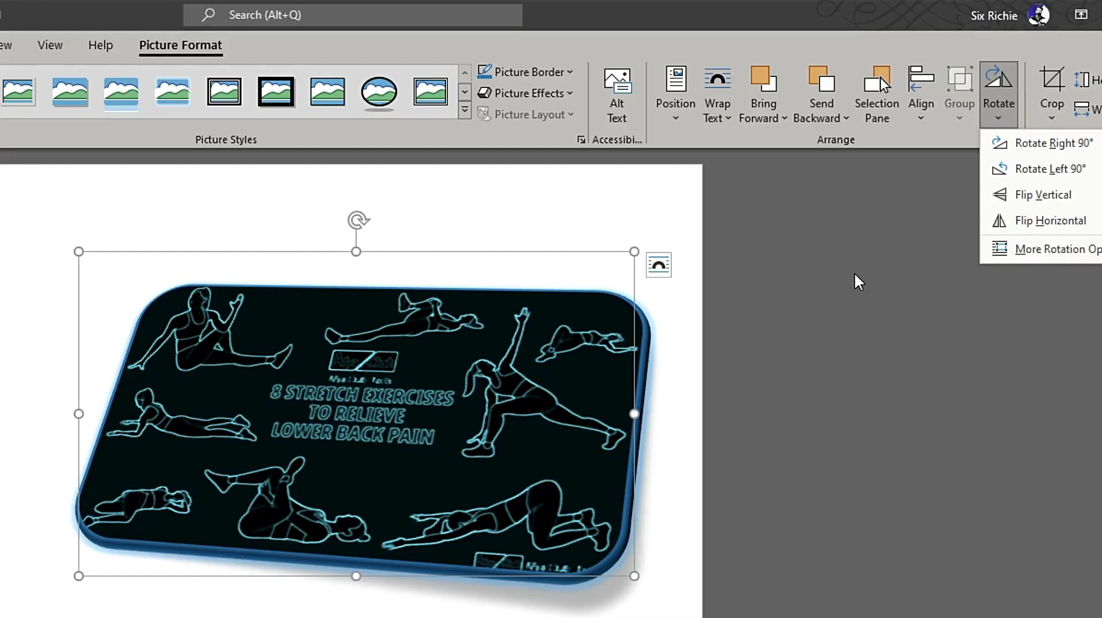
pyautogui.click(889, 241)
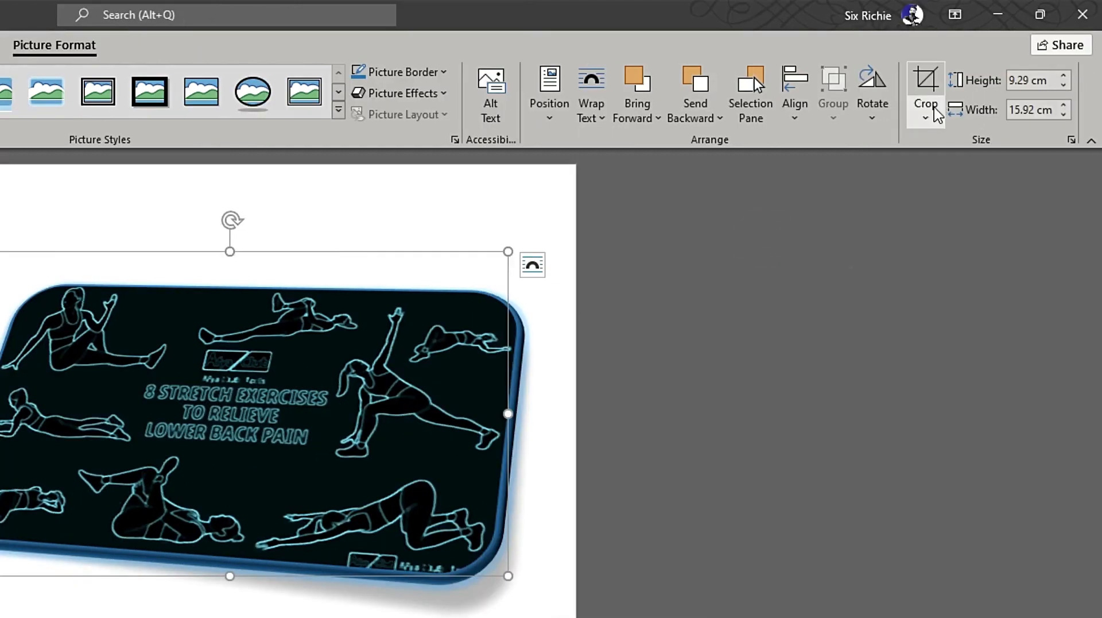
# - Crop the picture to the right arrow callout shape from the block arrows
pyautogui.click(1053, 118)
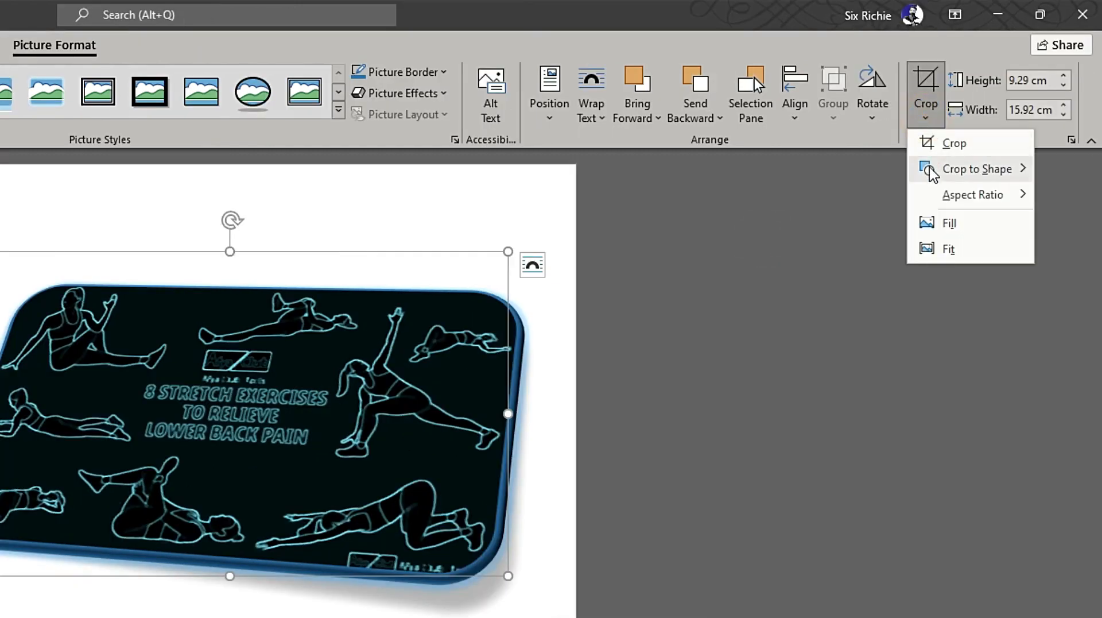
pyautogui.moveTo(933, 170)
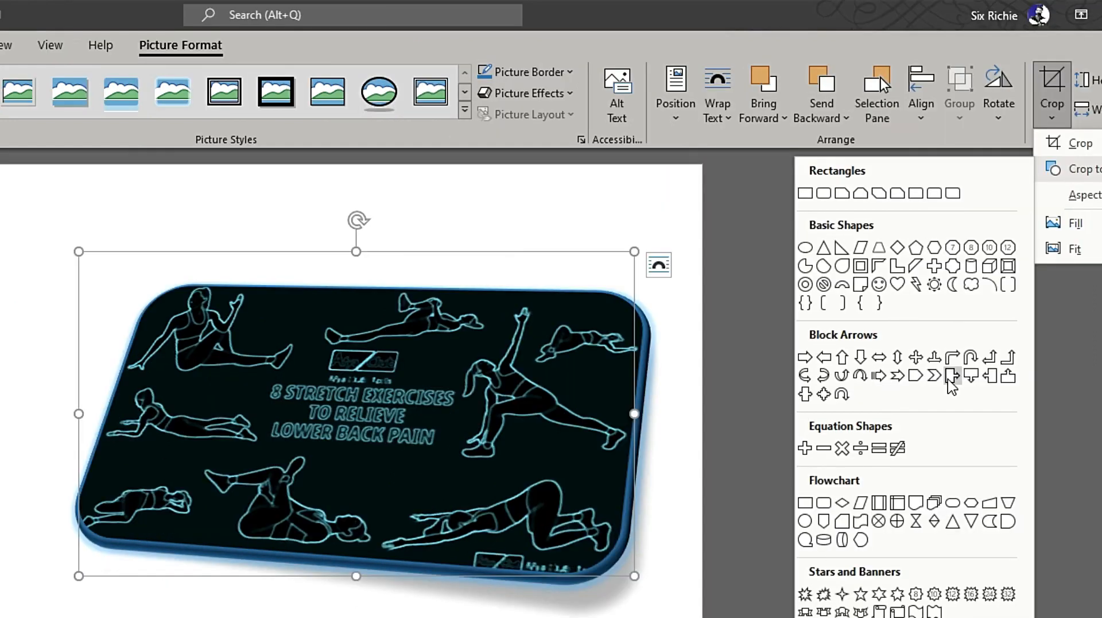
pyautogui.click(826, 375)
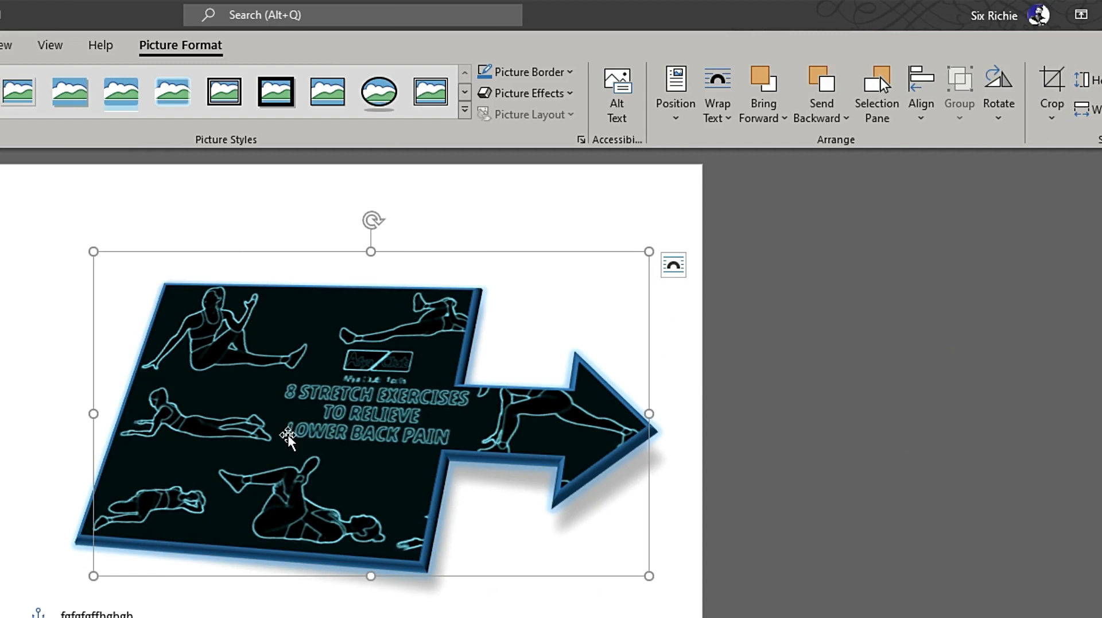
# - Move the arrow-shaped picture up and to the left, closer to the page's upper-left corner
pyautogui.click(297, 183)
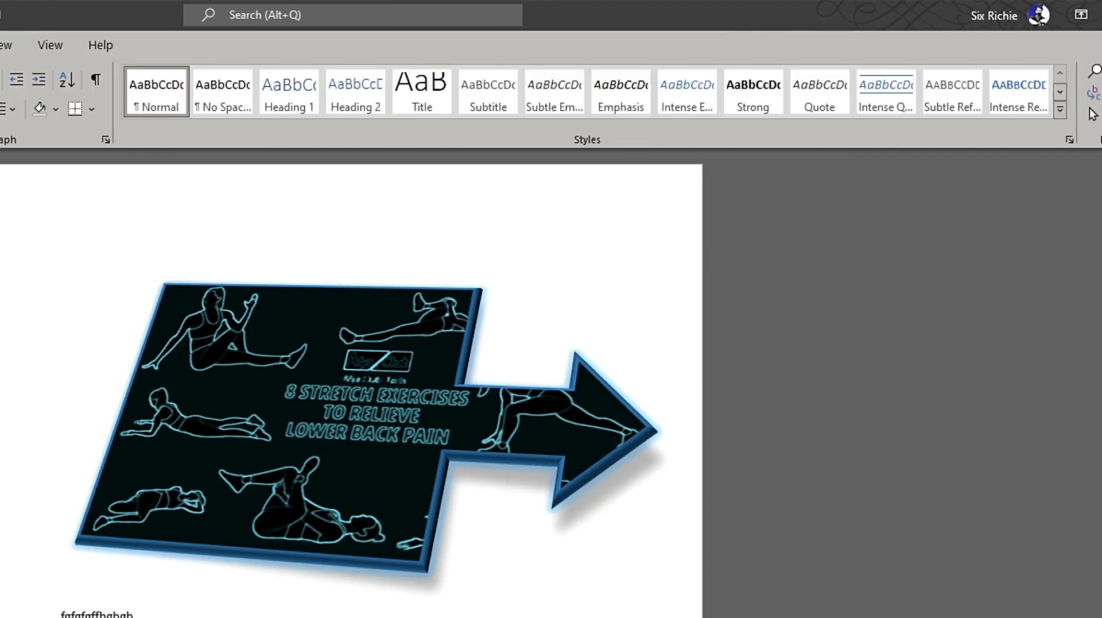
pyautogui.click(391, 418)
pyautogui.moveTo(391, 418); pyautogui.dragTo(295, 364)
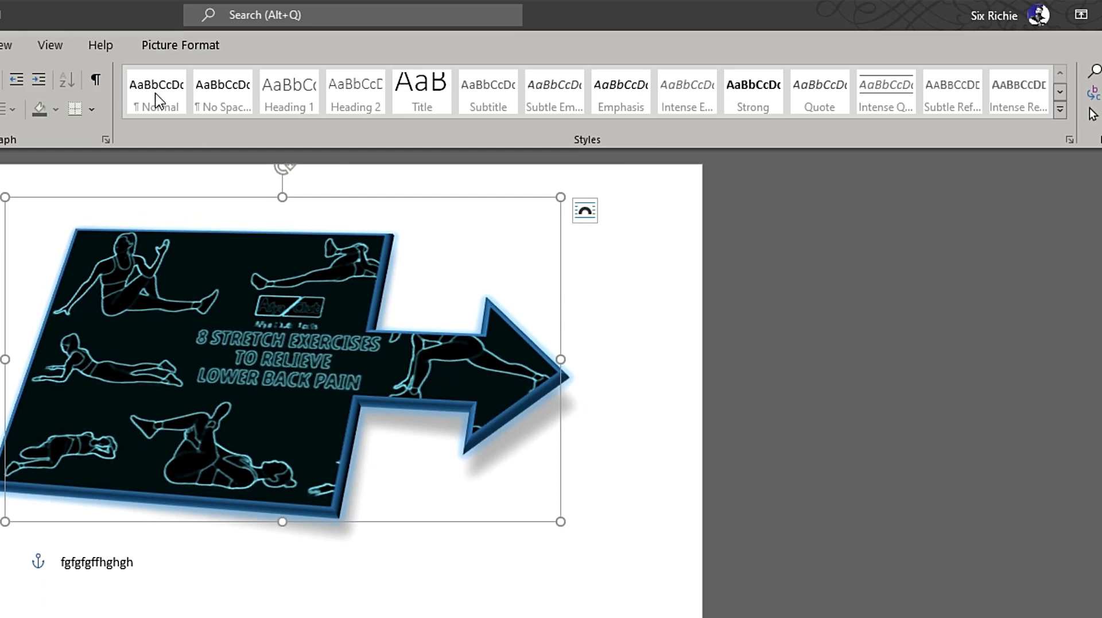
# - Review the picture's cropping options, then crop it to the smiley face basic shape
pyautogui.click(163, 46)
pyautogui.click(1051, 115)
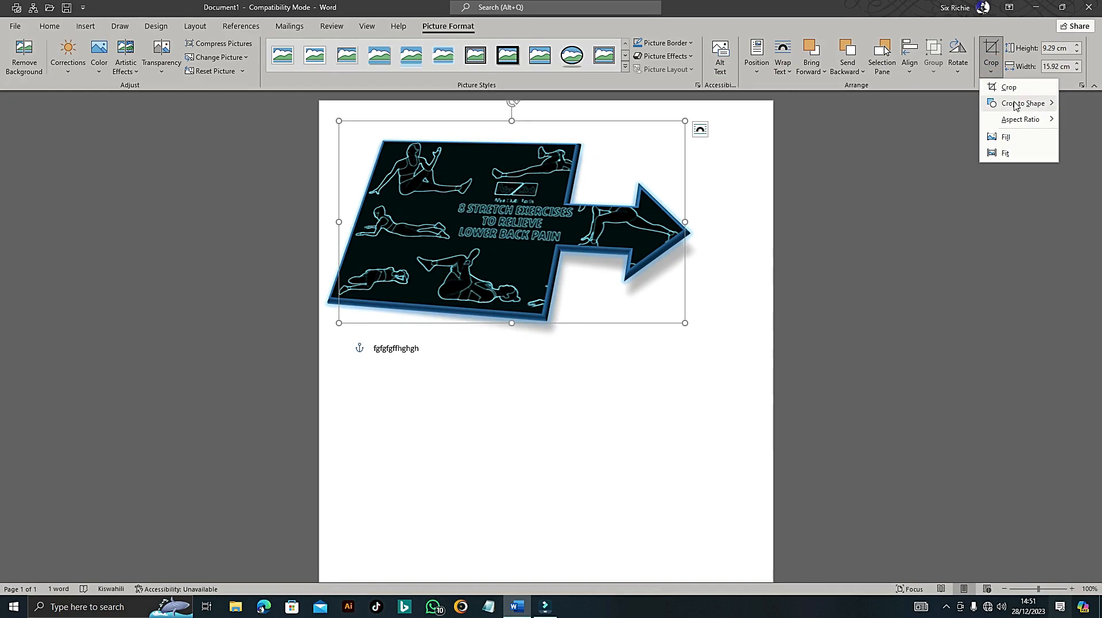
pyautogui.moveTo(1022, 118)
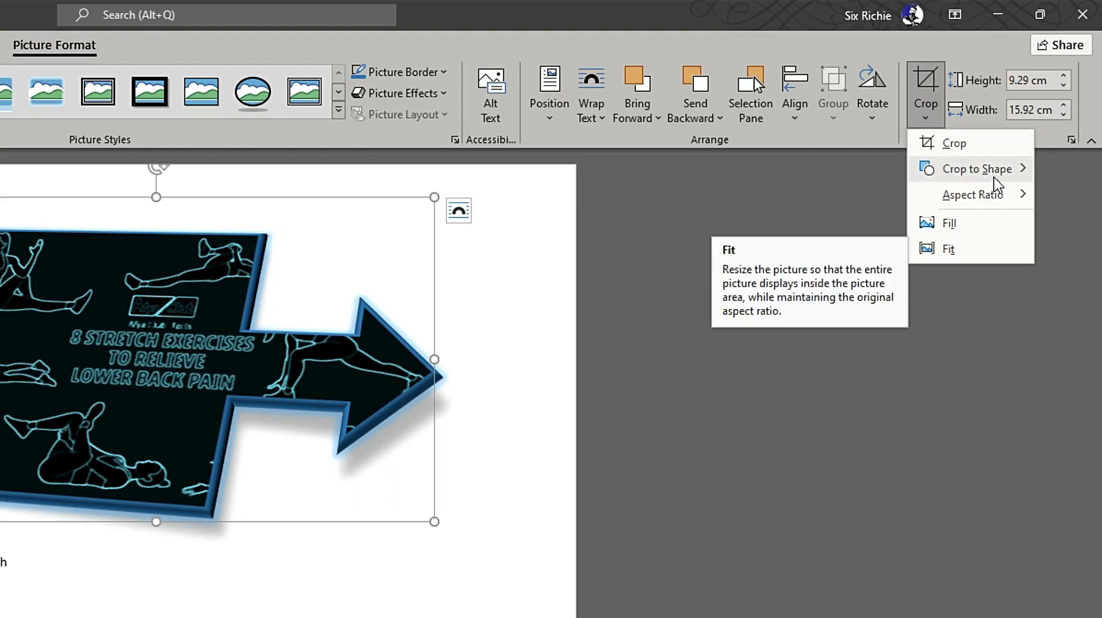
pyautogui.moveTo(999, 181)
pyautogui.click(753, 286)
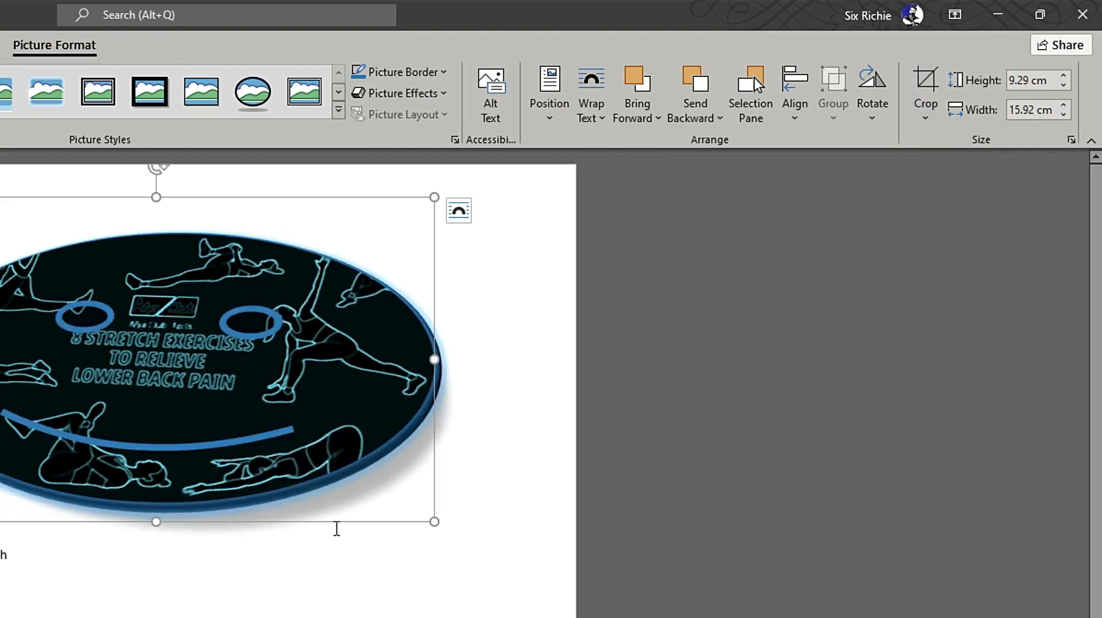
# - Crop the picture to the cylinder basic shape and deselect it
pyautogui.click(924, 113)
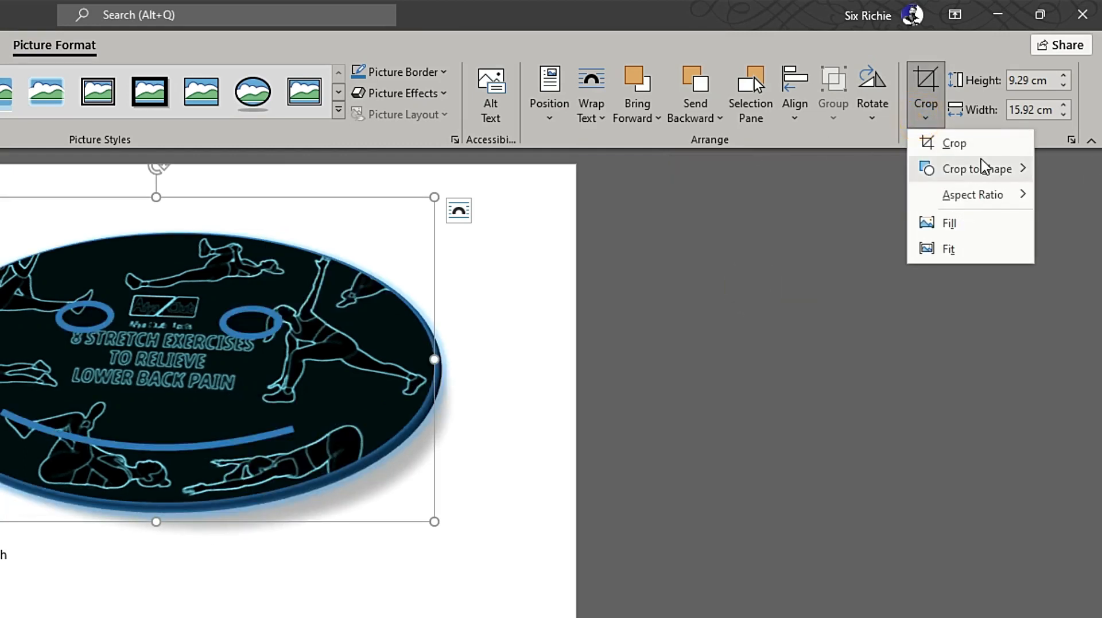
pyautogui.moveTo(984, 168)
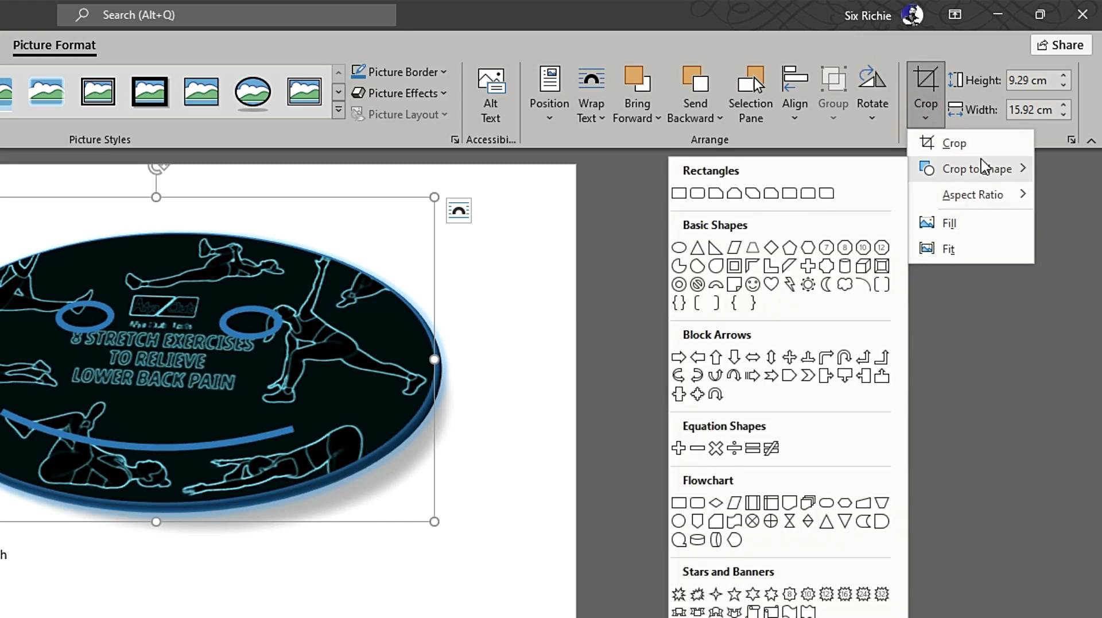
pyautogui.click(846, 266)
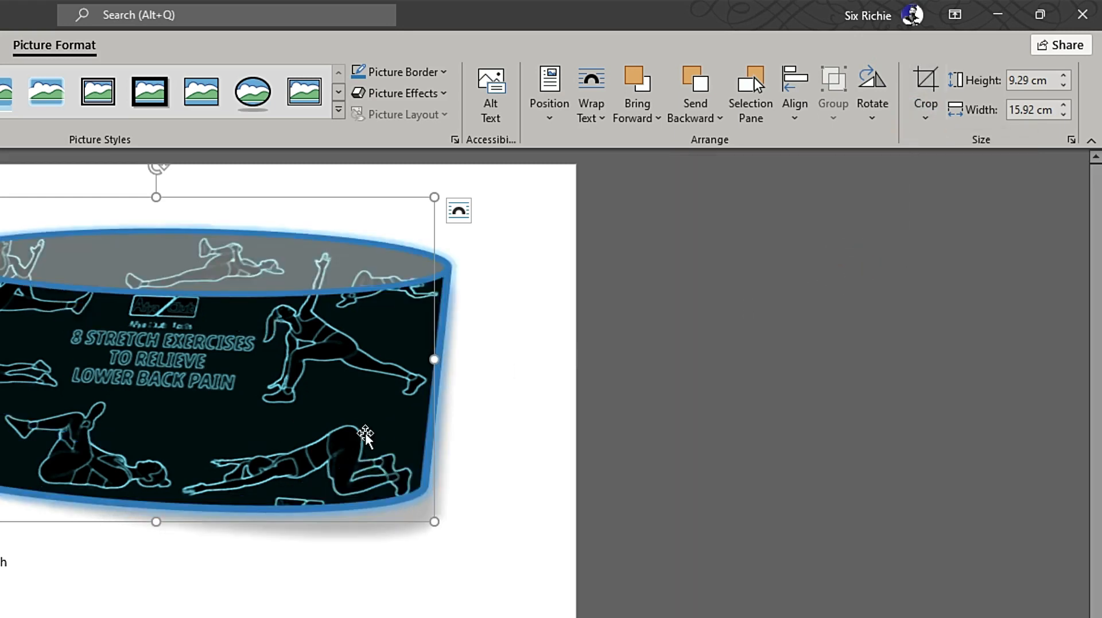
pyautogui.click(523, 421)
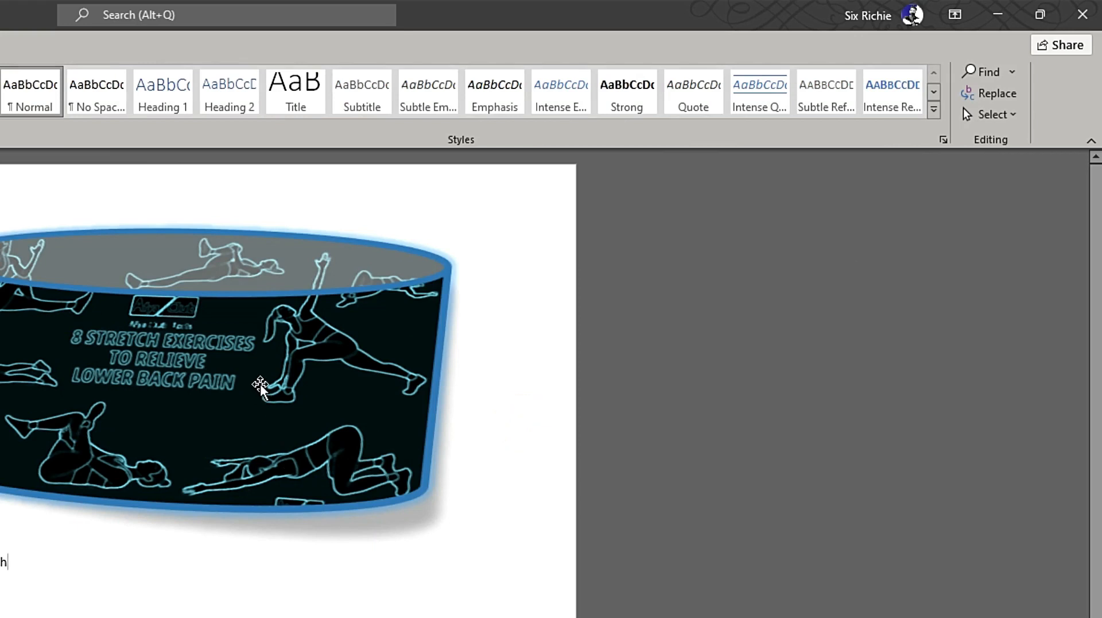
# - Crop the picture to the five-pointed star shape and deselect it
pyautogui.click(381, 288)
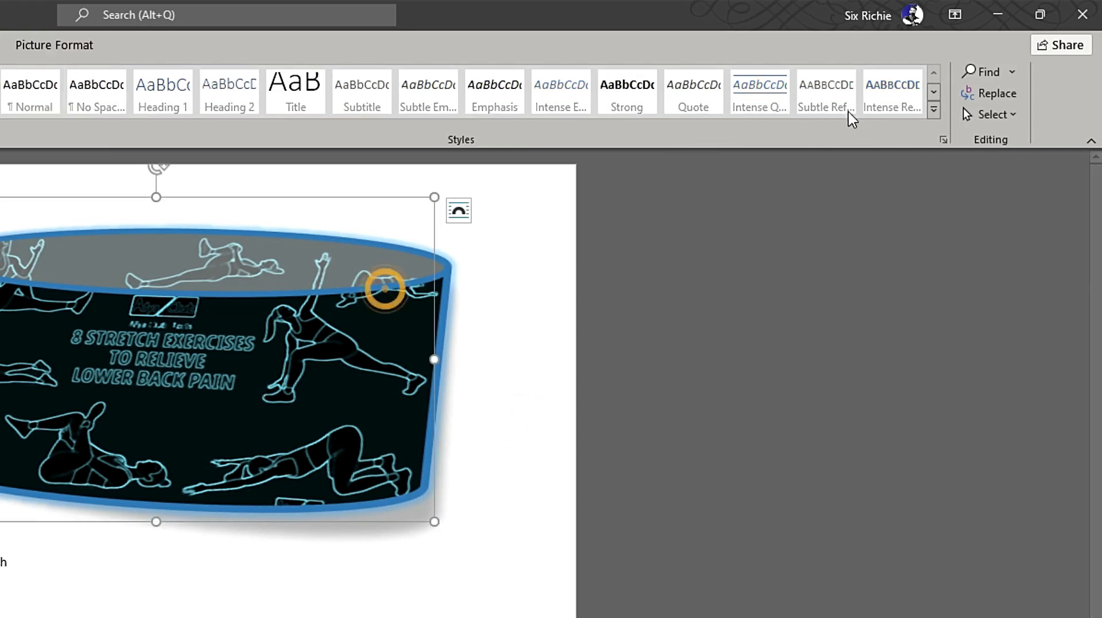
pyautogui.click(73, 47)
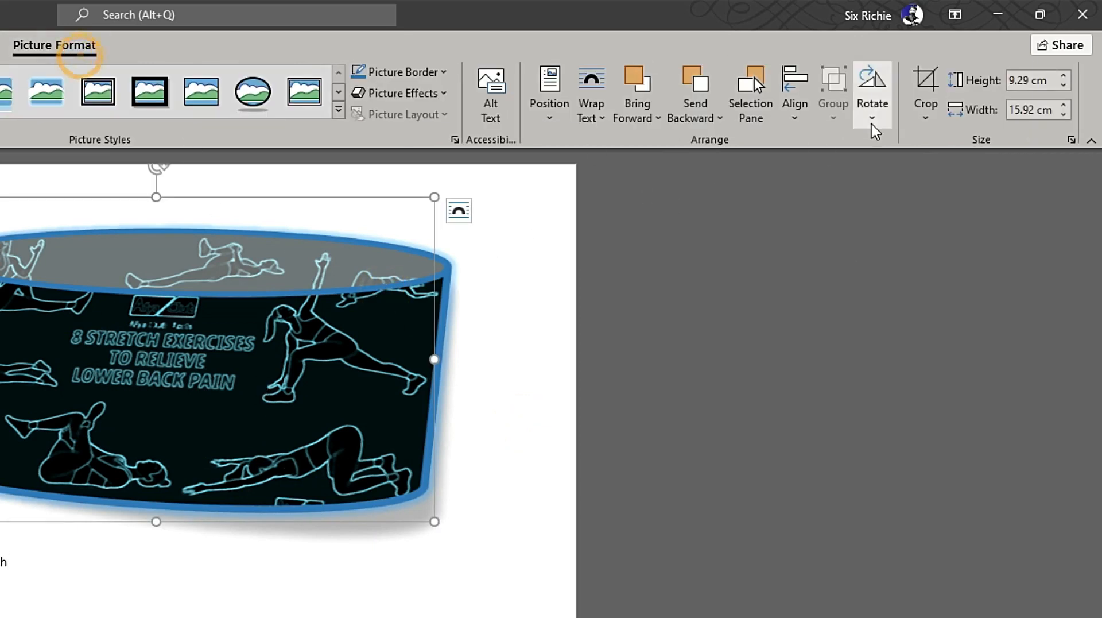
pyautogui.click(937, 117)
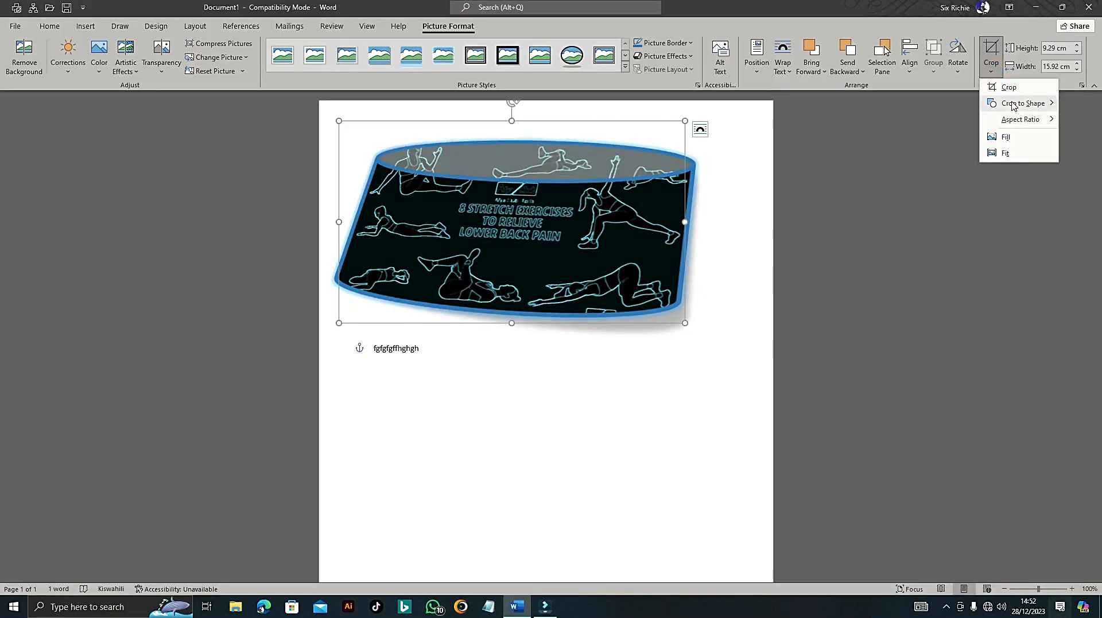
pyautogui.moveTo(960, 175)
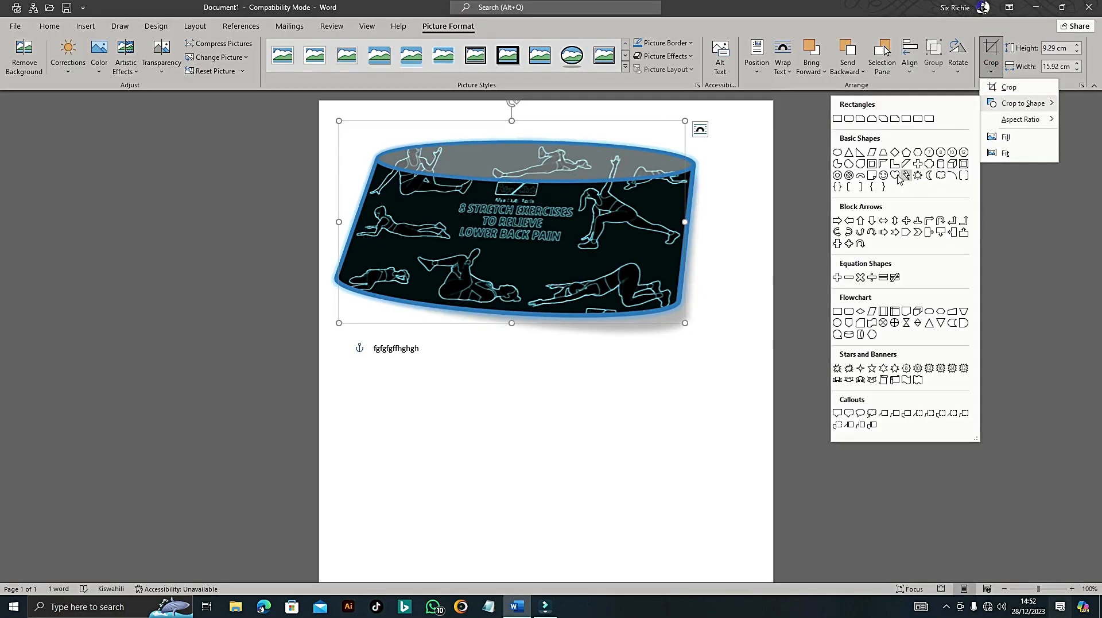
pyautogui.click(871, 368)
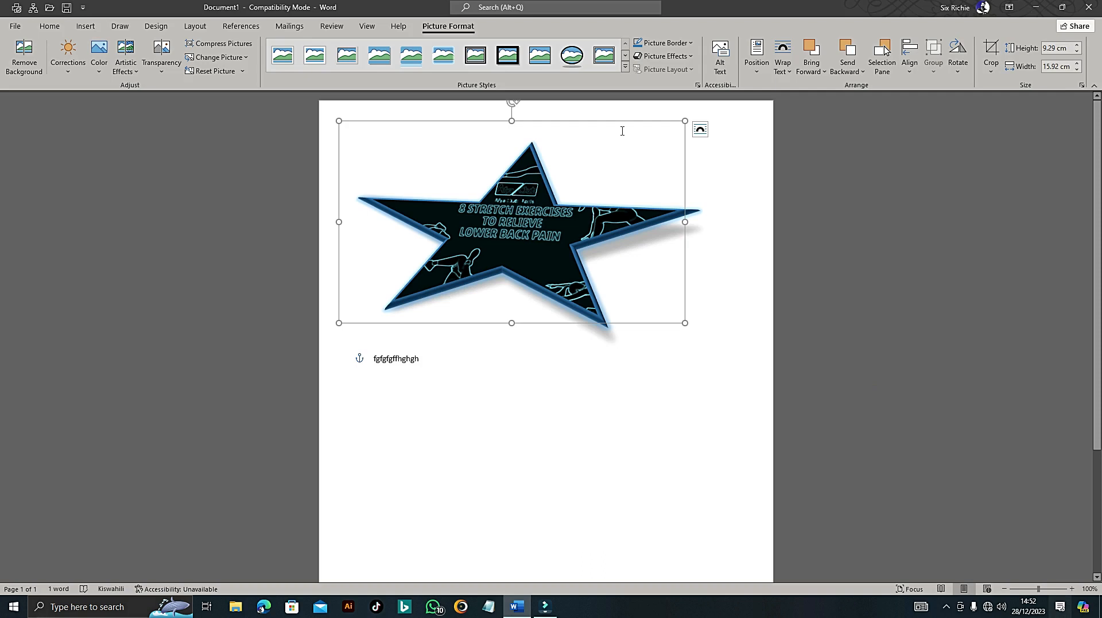
pyautogui.click(756, 112)
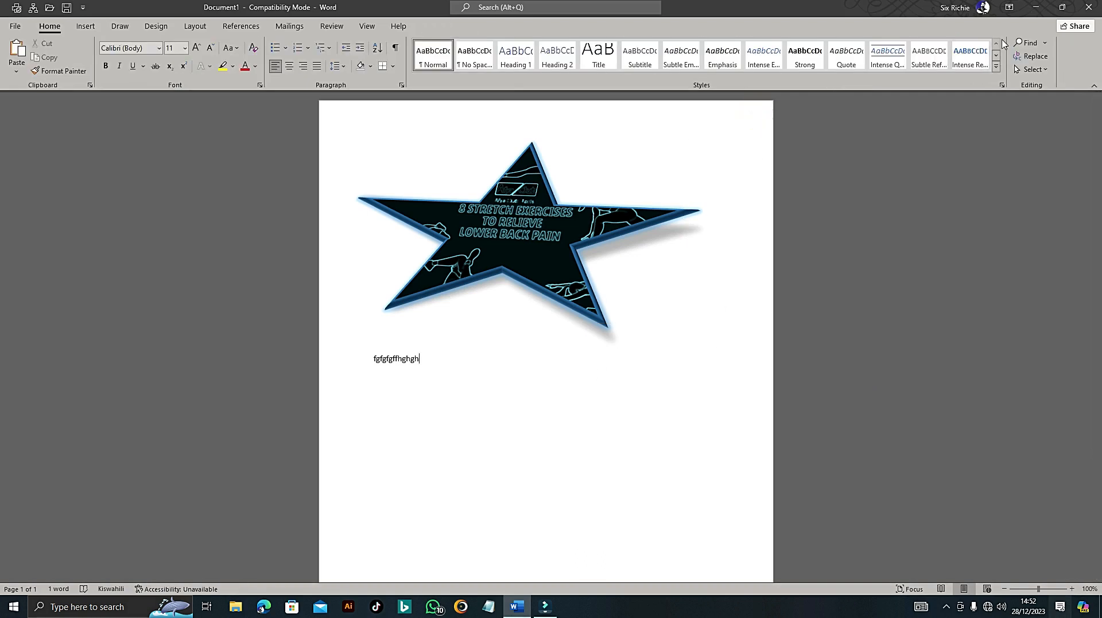
# - Select the star-shaped picture and show its formatting options
pyautogui.click(537, 201)
pyautogui.click(453, 23)
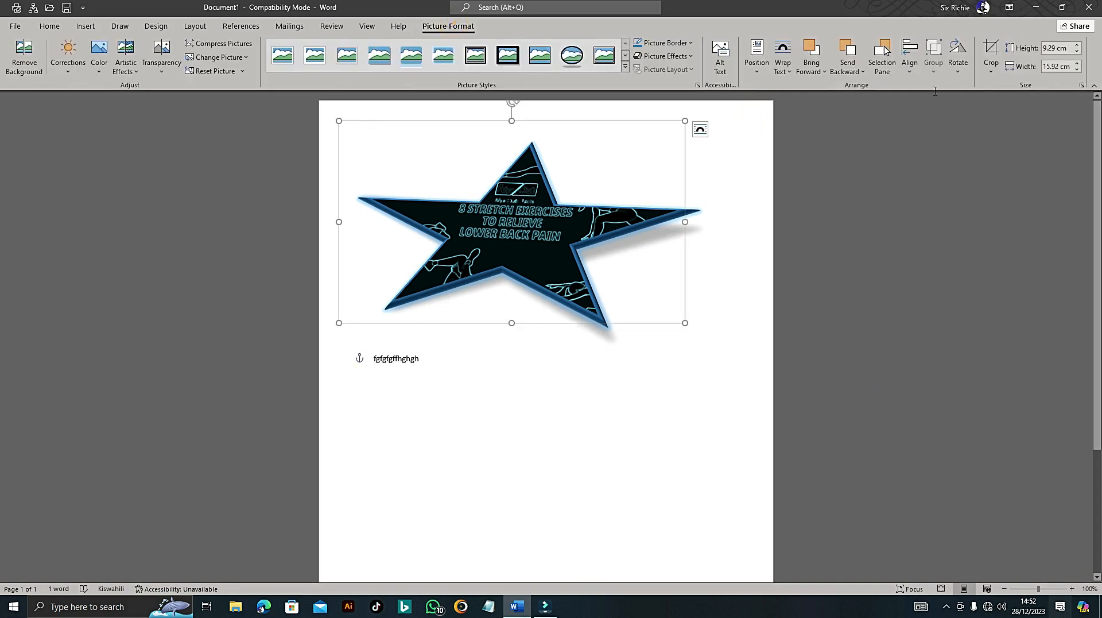